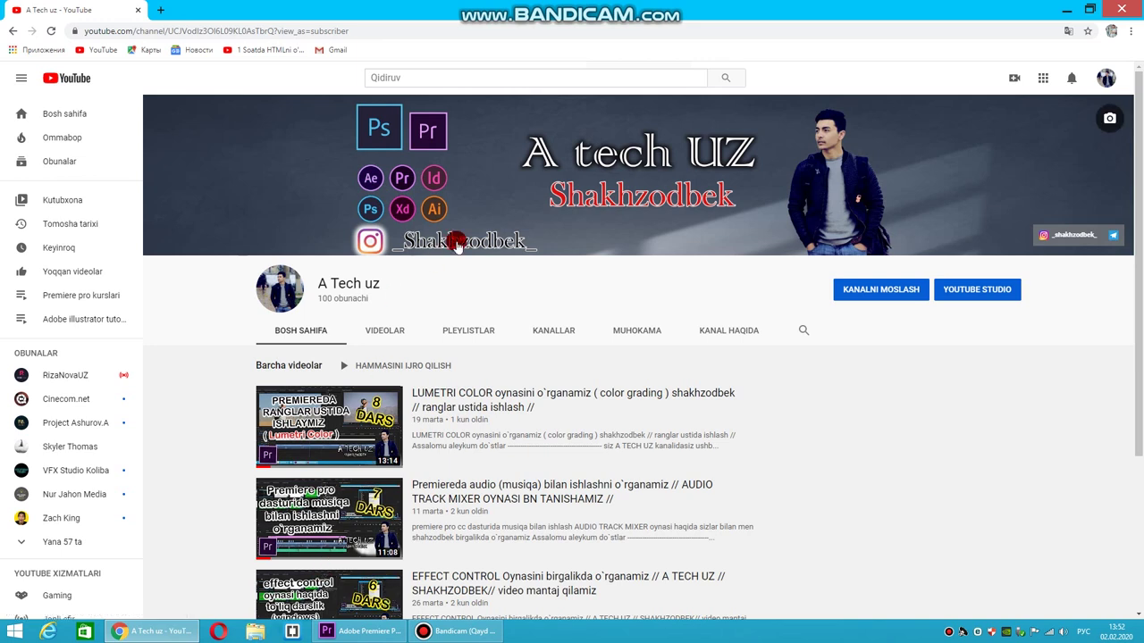
- Switch from the A Tech uz YouTube page in Chrome to the Premiere Pro project
left_click(362, 631)
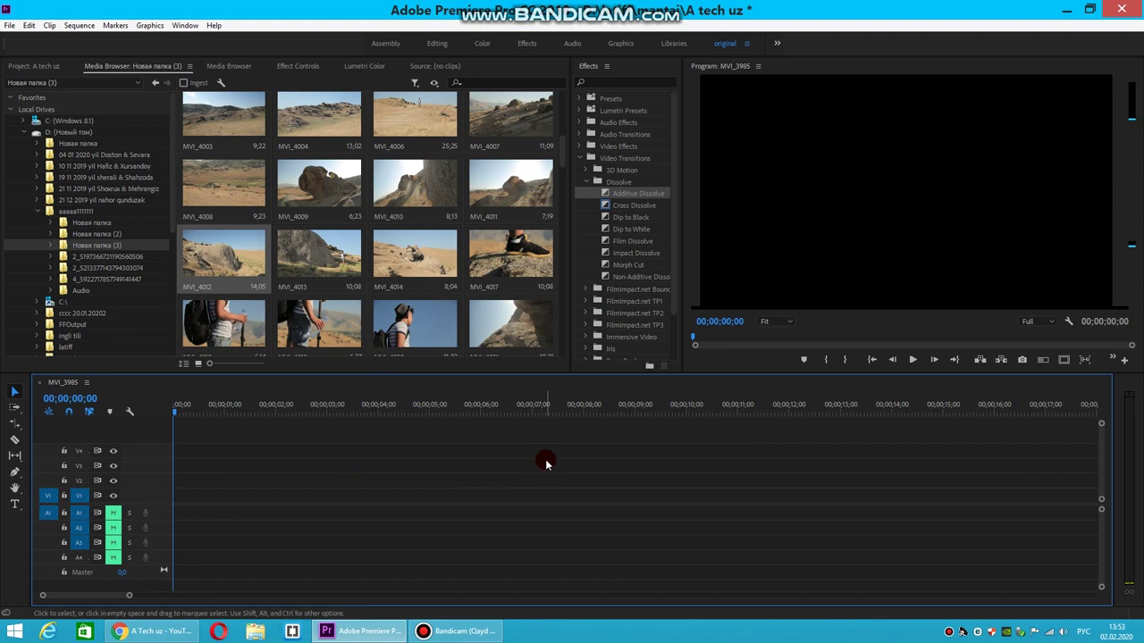
left_click(15, 473)
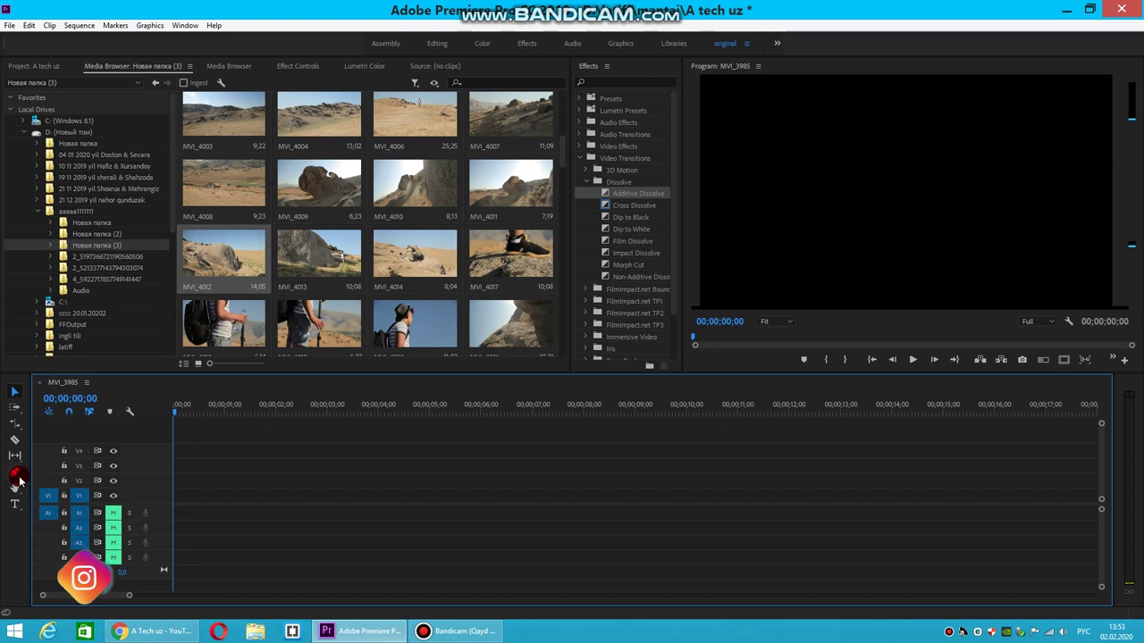
left_click(16, 398)
left_click(15, 487)
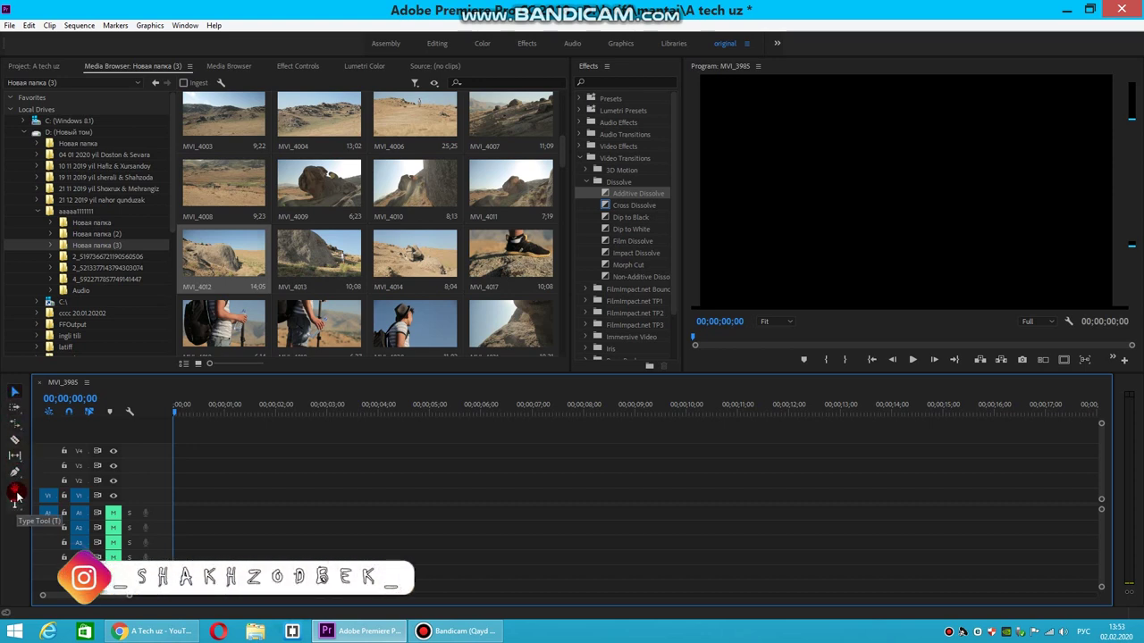
left_click(15, 389)
left_click(24, 386)
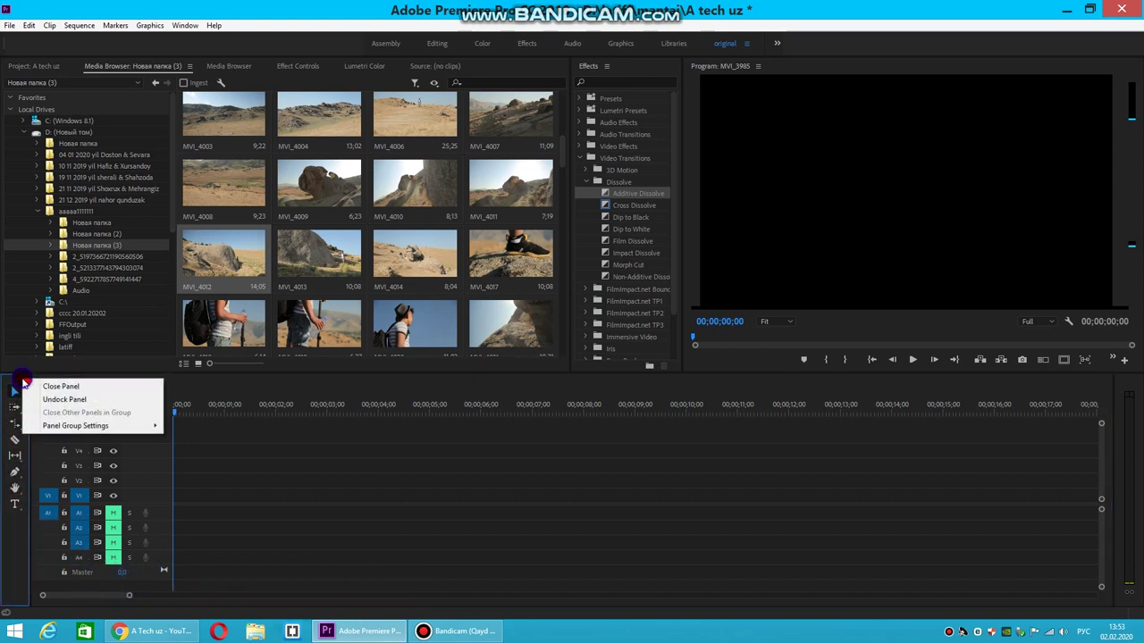
left_click(36, 386)
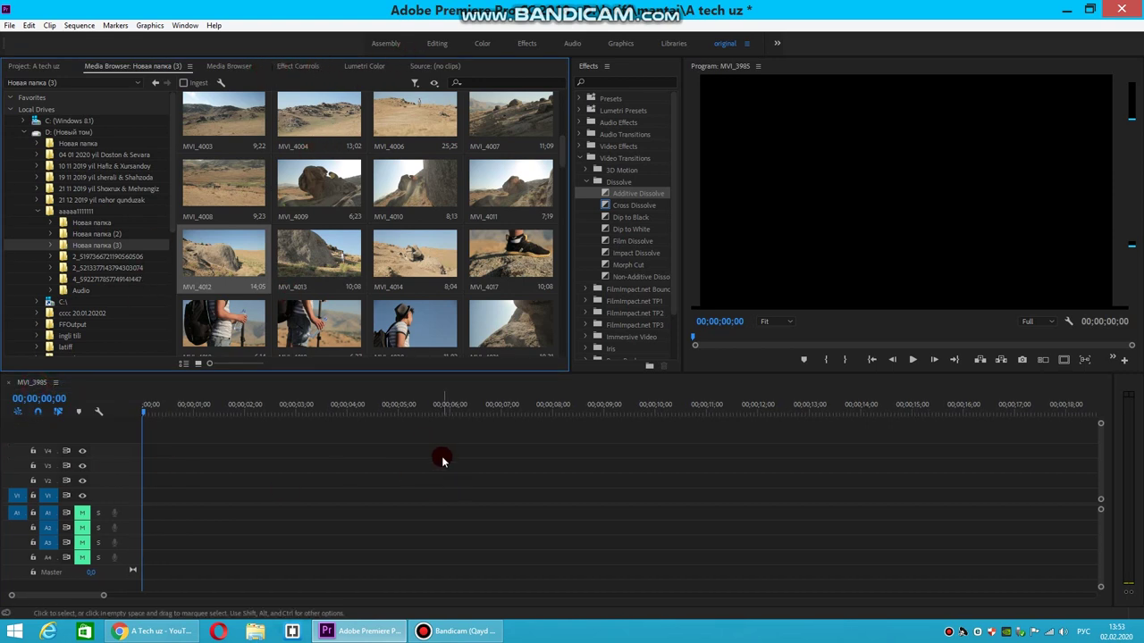
left_click(188, 27)
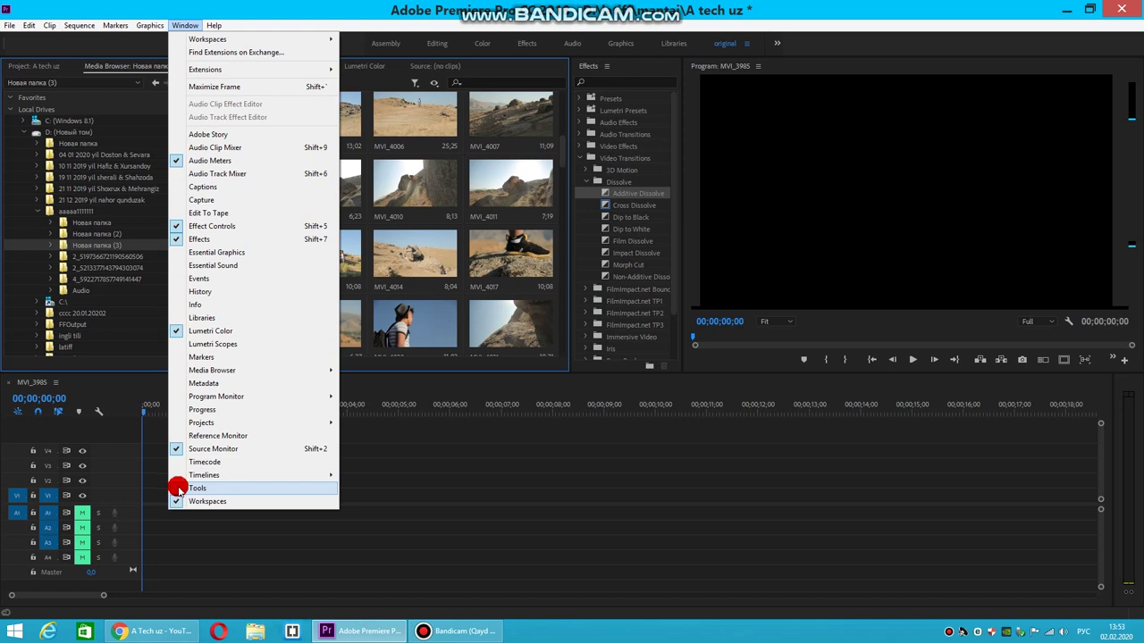
left_click(197, 488)
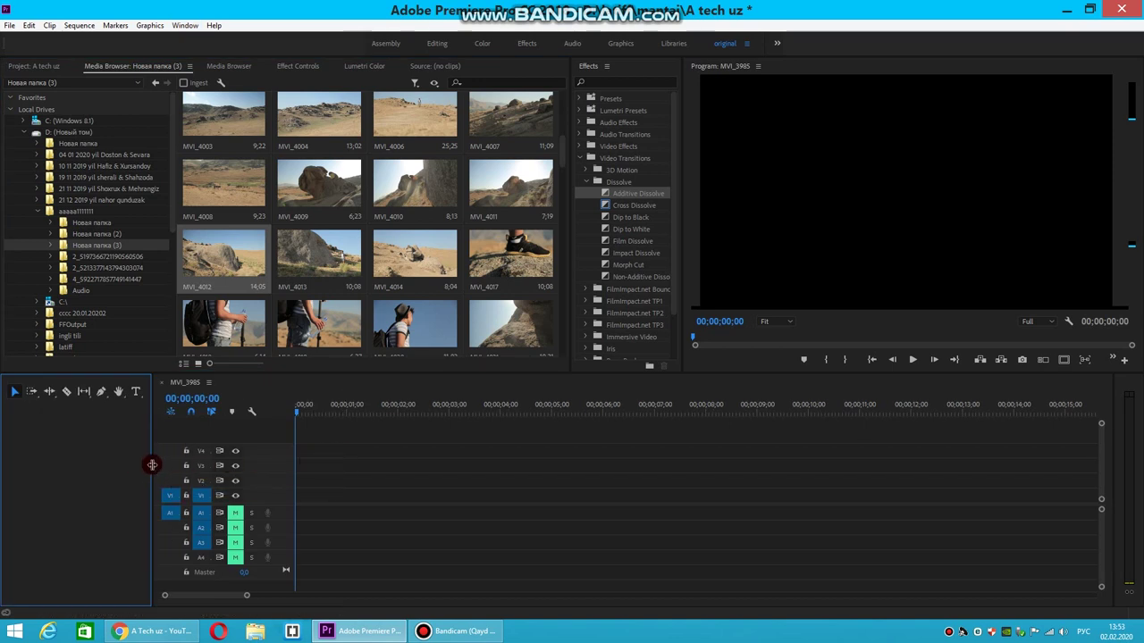
left_click_drag(151, 465, 25, 463)
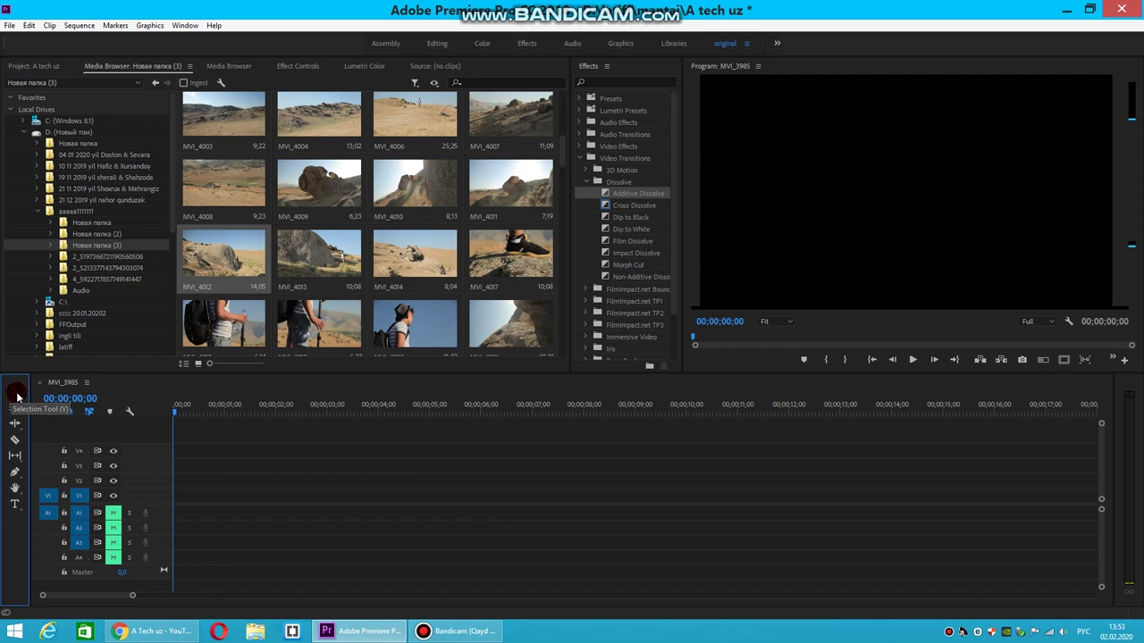
left_click(319, 470)
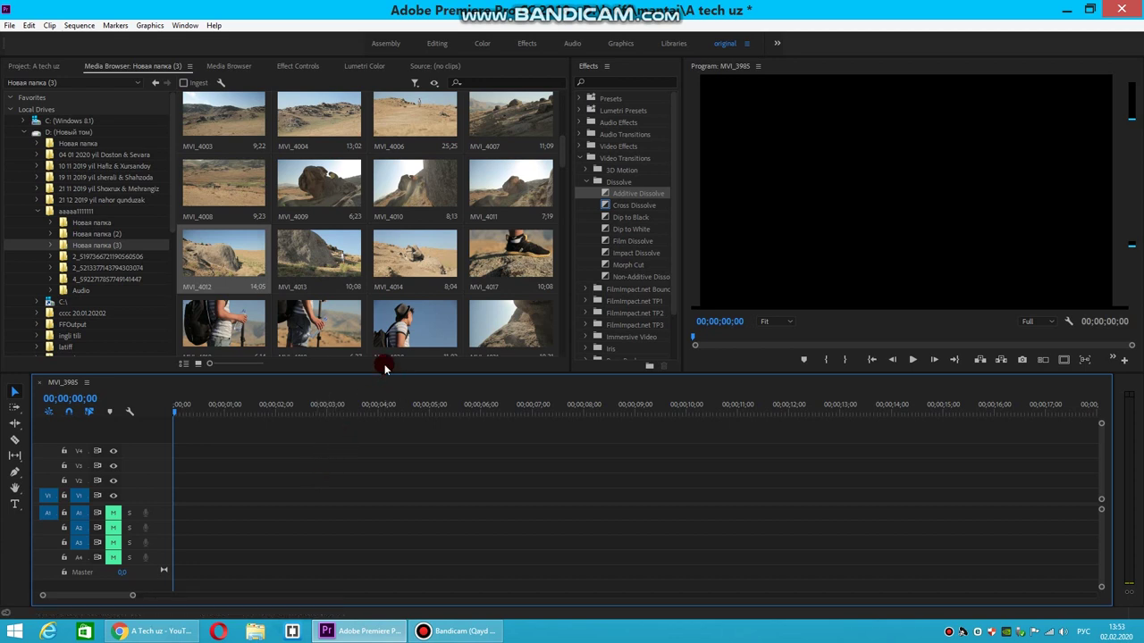
- Place the MVI_4013 clip on V1 and show the project's imported clips
mouse_move(315, 259)
left_mouse_down()
mouse_move(276, 478)
mouse_move(238, 490)
left_mouse_up()
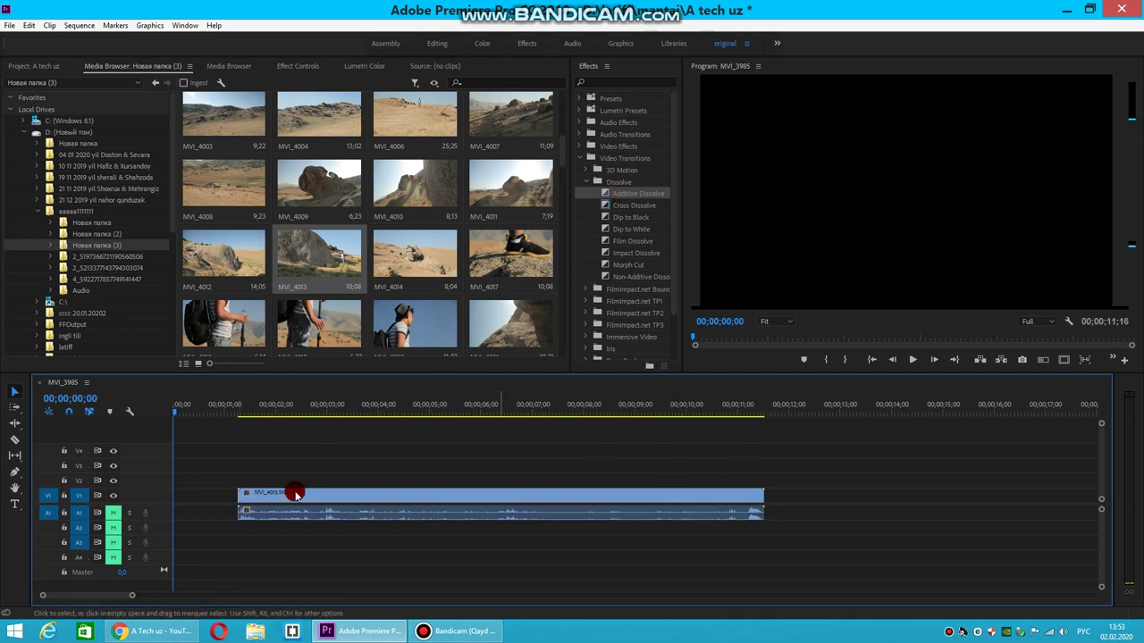
left_click(359, 68)
left_click(299, 70)
left_click(232, 67)
left_click(150, 70)
left_click(34, 66)
left_click(114, 25)
left_click(181, 25)
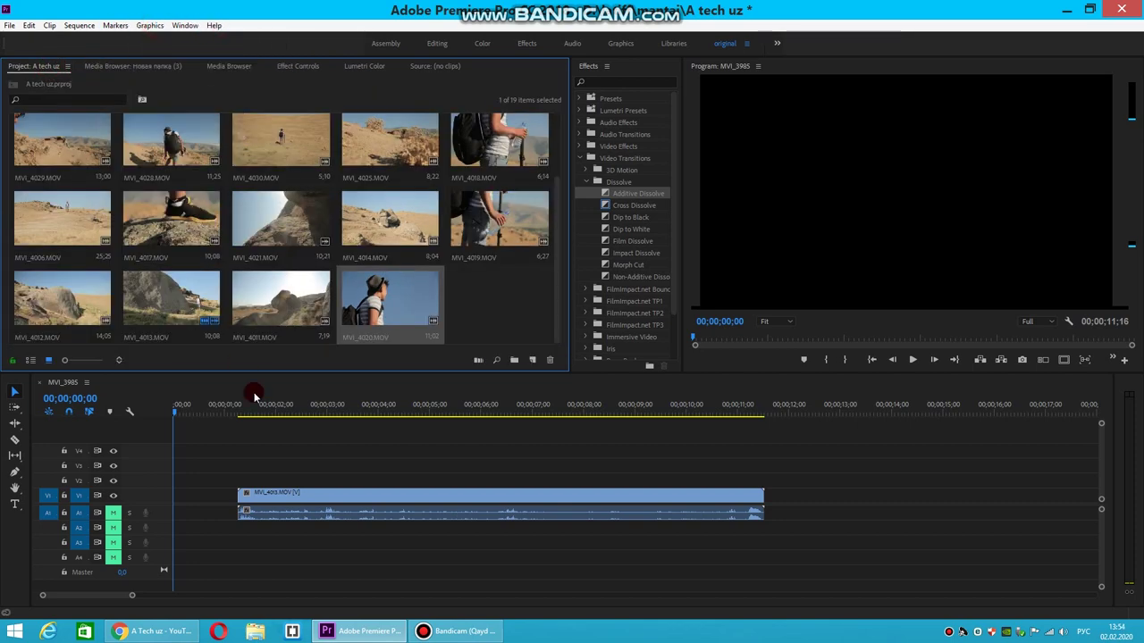
- Shift MVI_4013 about three seconds later with Track Select Forward, making the sequence 00;00;13;24
left_click(260, 428)
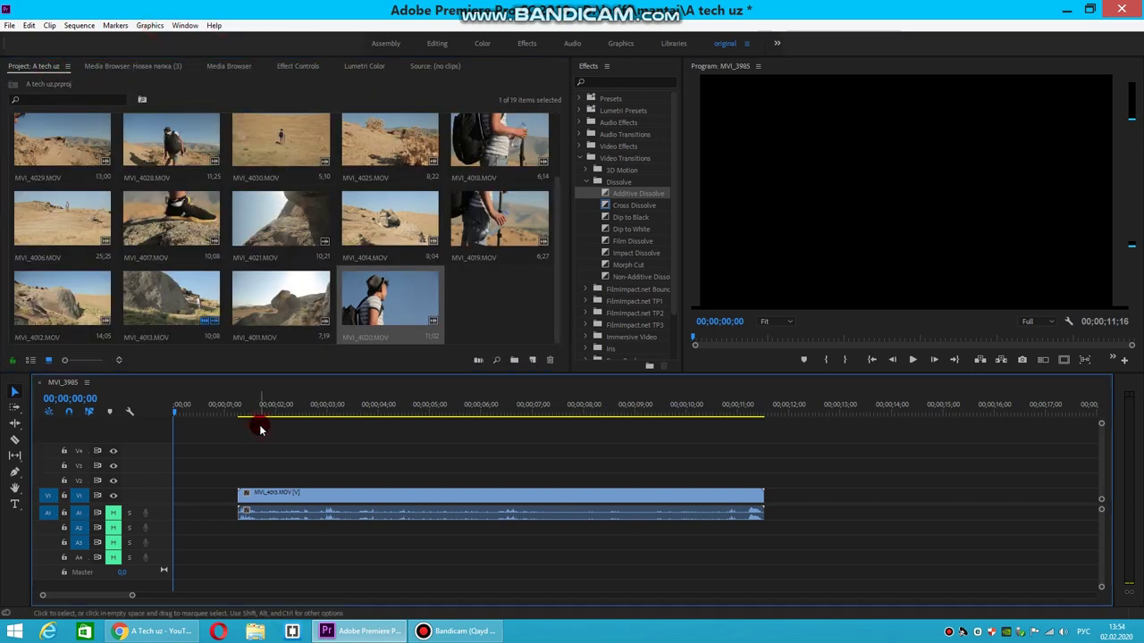
left_click(13, 411)
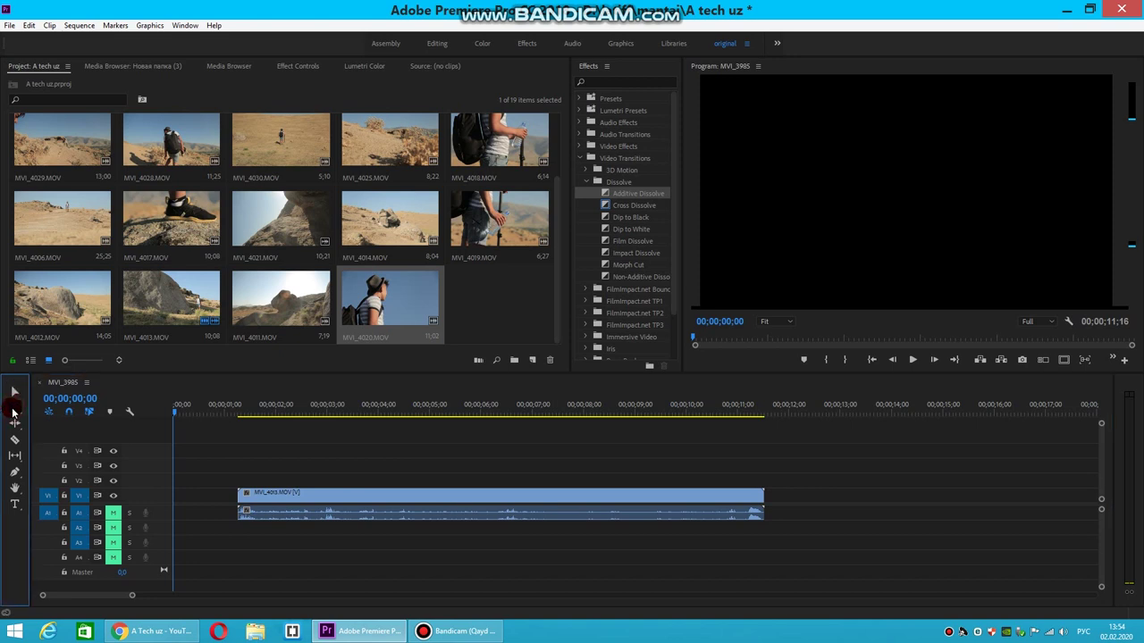
mouse_move(289, 494)
left_mouse_down()
mouse_move(399, 480)
mouse_move(407, 491)
left_mouse_up()
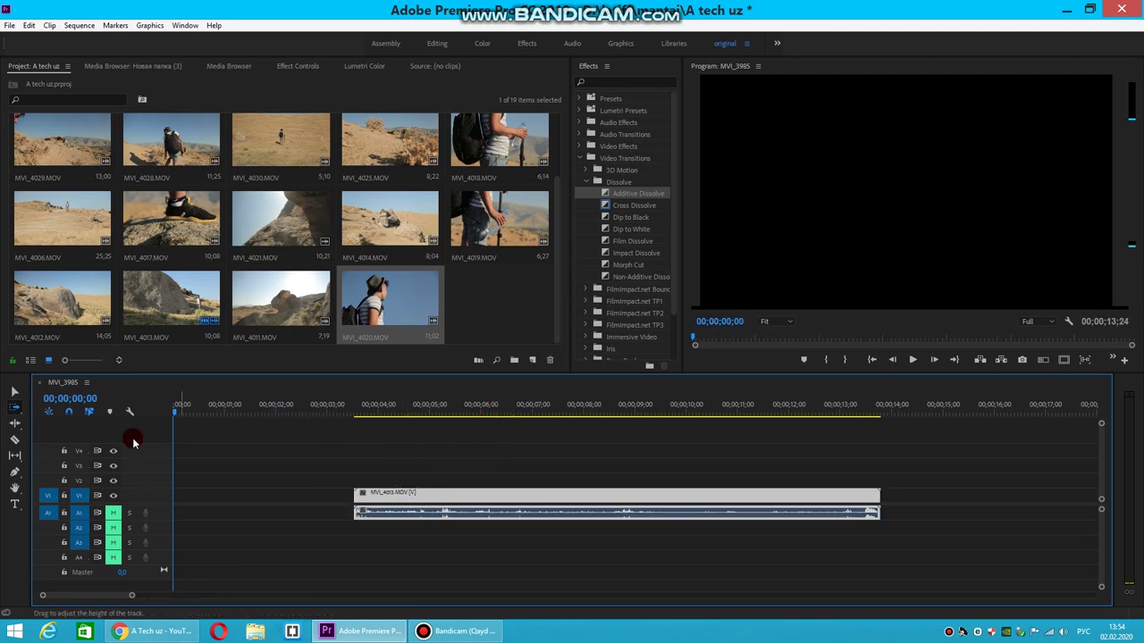
- Add a second MVI_4013 clip and position it along the first video track
left_click(14, 391)
left_click_drag(149, 299, 257, 487)
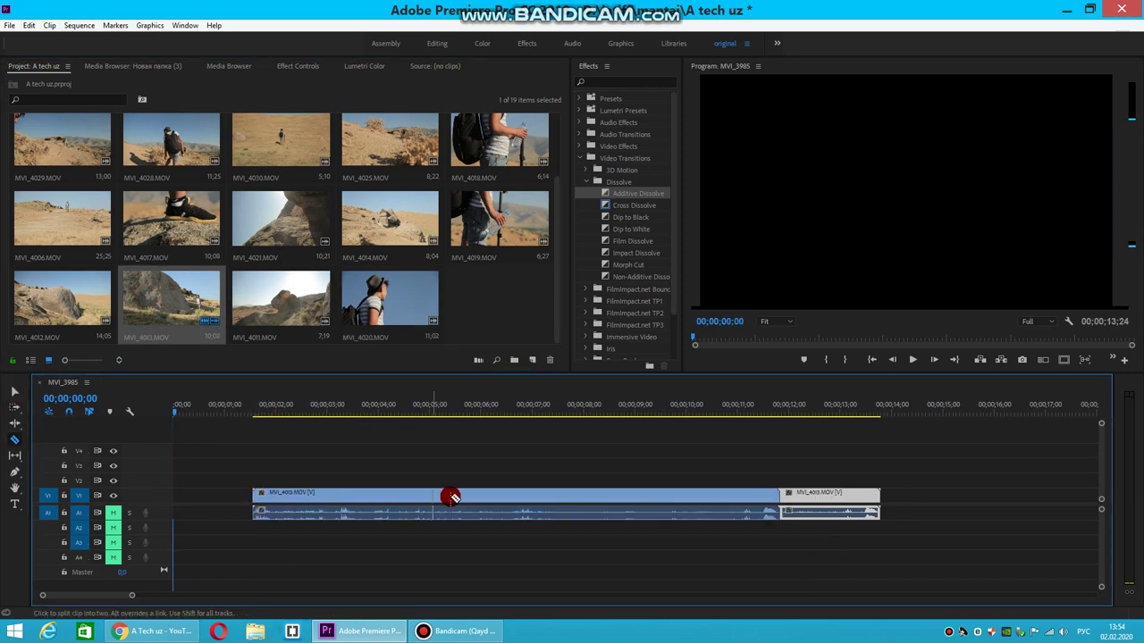
mouse_move(257, 487)
left_mouse_down()
mouse_move(747, 498)
mouse_move(545, 501)
left_mouse_up()
- Add MVI_4020 on an upper track, cut it, and move one piece onto V1
left_click_drag(380, 311, 371, 466)
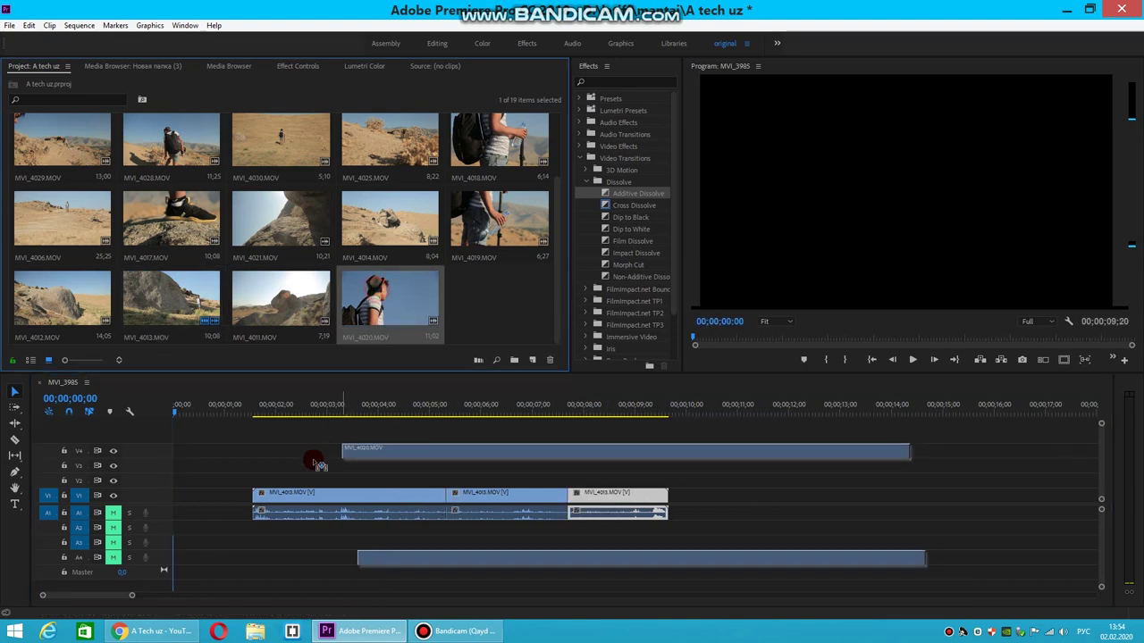
key("c")
left_click(372, 467)
key("v")
mouse_move(349, 467)
left_mouse_down()
mouse_move(418, 499)
mouse_move(414, 518)
mouse_move(402, 511)
left_mouse_up()
- Clear the unwanted first clip and the leftover upper-track clips
left_click(302, 499)
right_click(302, 499)
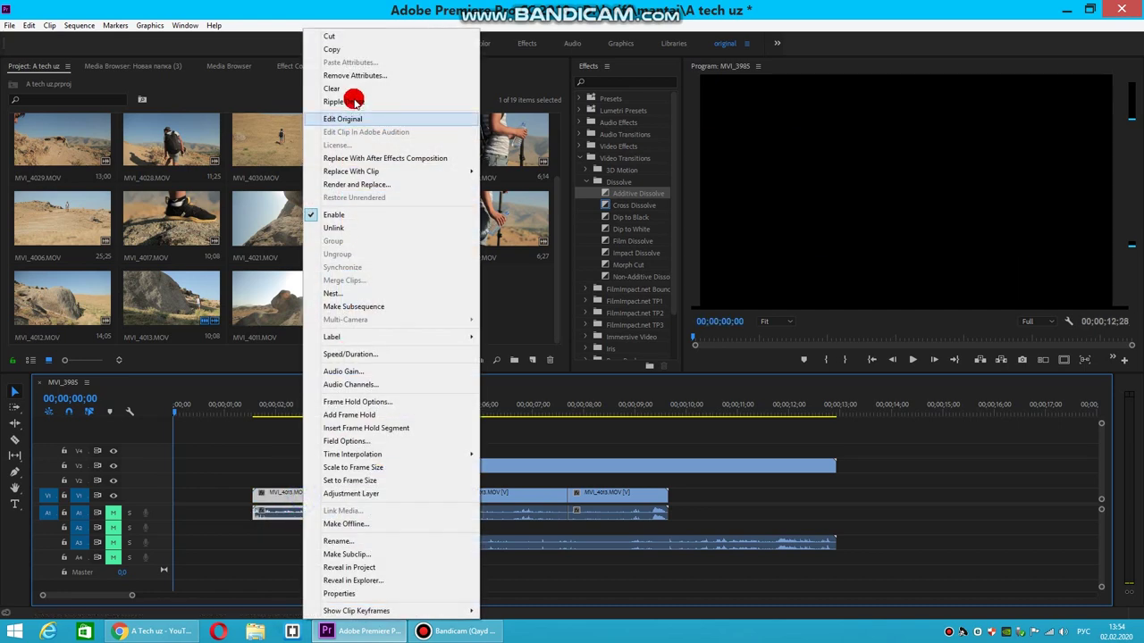
left_click(383, 89)
right_click(575, 463)
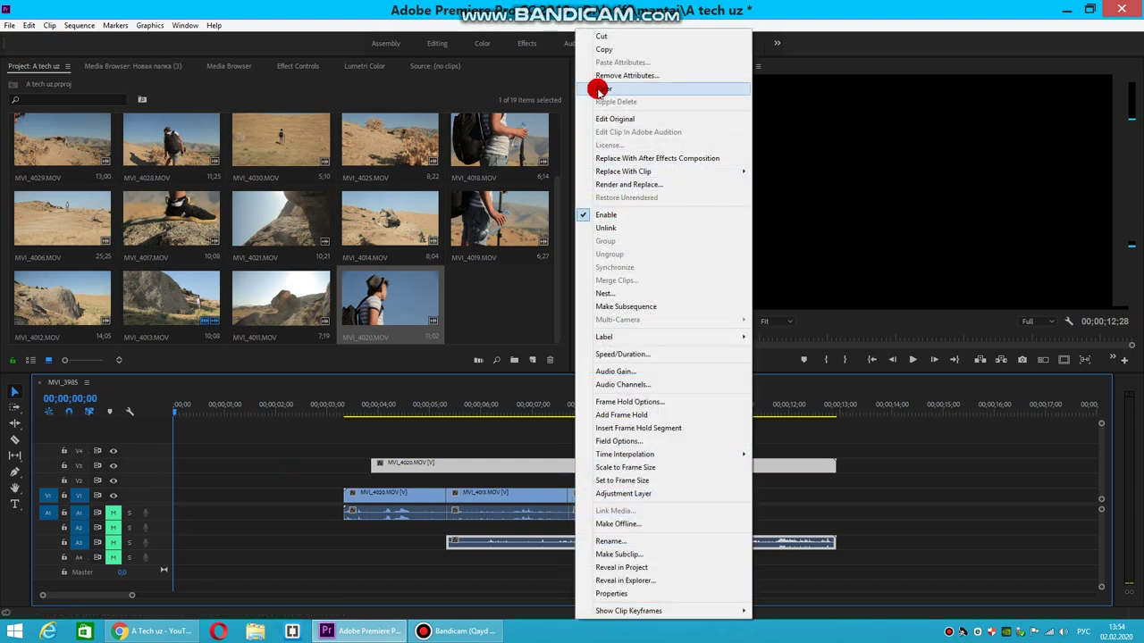
left_click(604, 88)
- Add MVI_4018 at the end and clear its extra piece, making the sequence 00;00;11;06
mouse_move(488, 165)
left_mouse_down()
mouse_move(705, 447)
mouse_move(676, 504)
left_mouse_up()
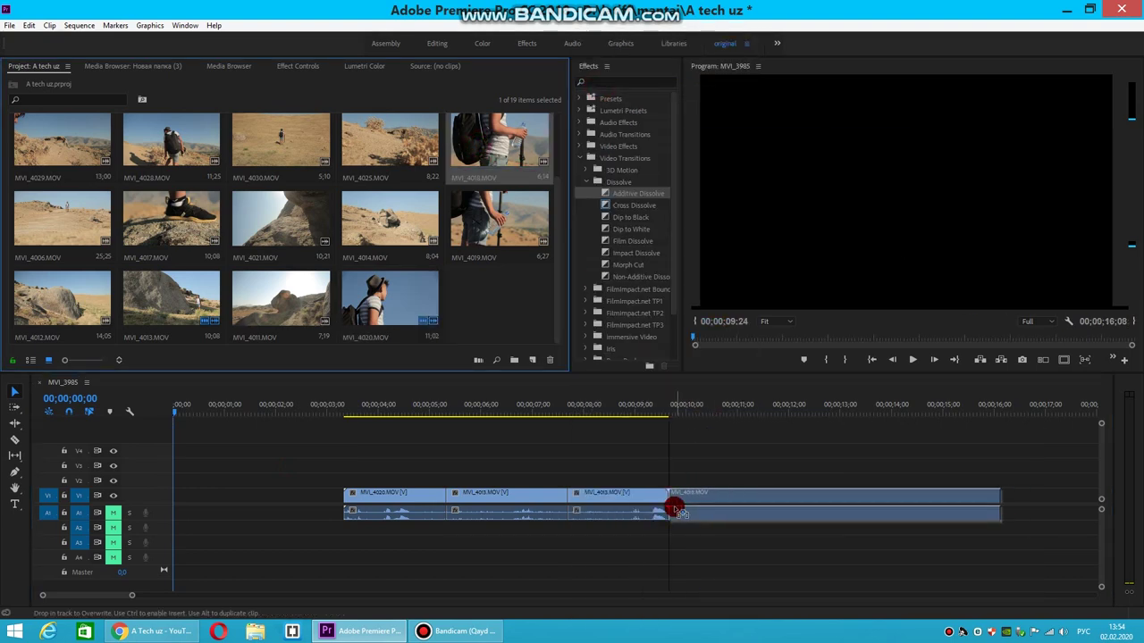
right_click(788, 495)
left_click(817, 84)
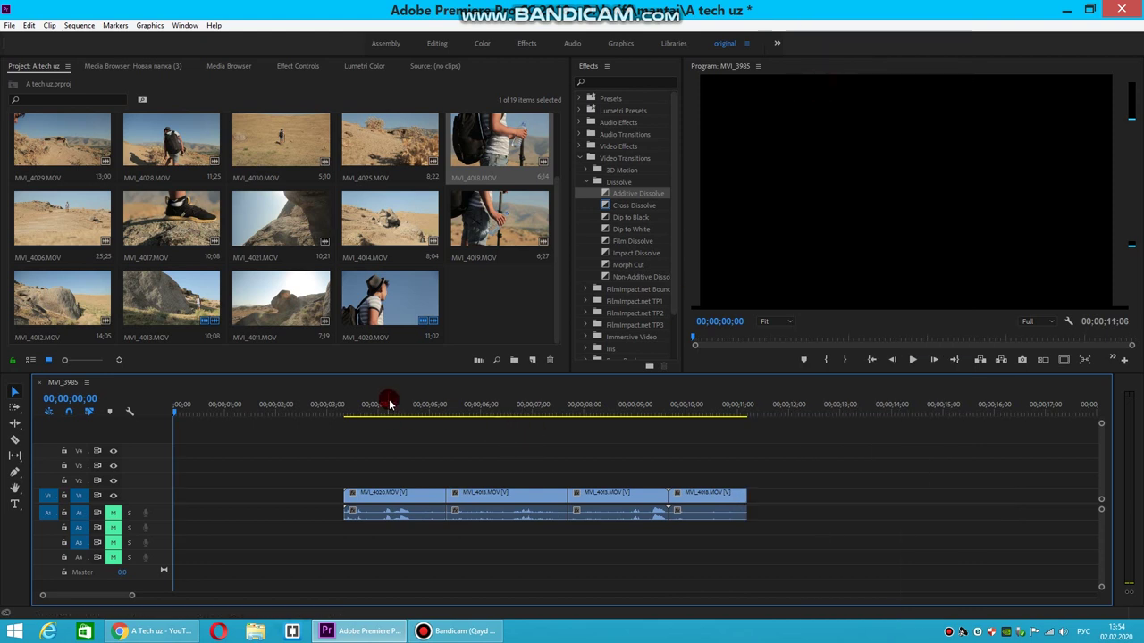
- With Track Select Forward, push MVI_4018 later to leave a gap before it
left_click(16, 408)
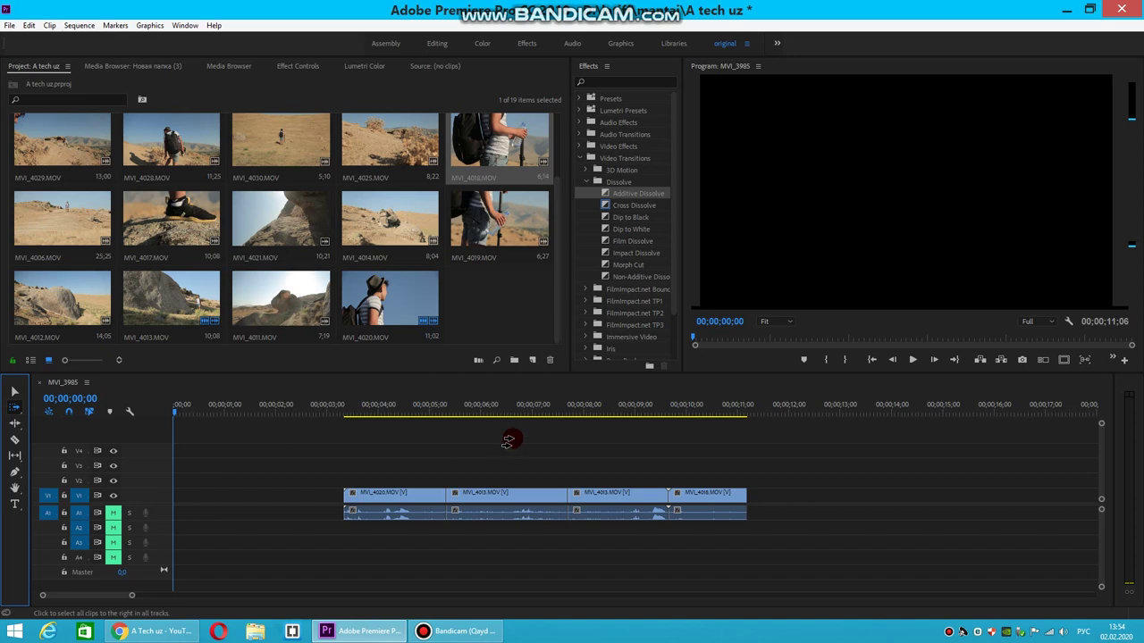
left_click(719, 471)
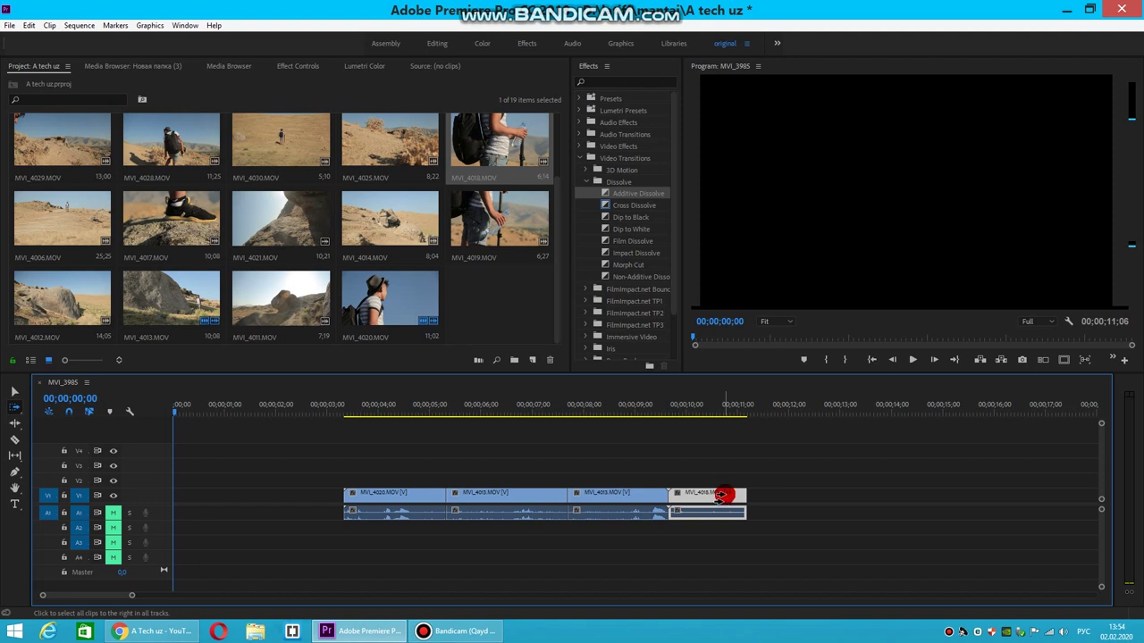
left_click_drag(717, 492, 779, 494)
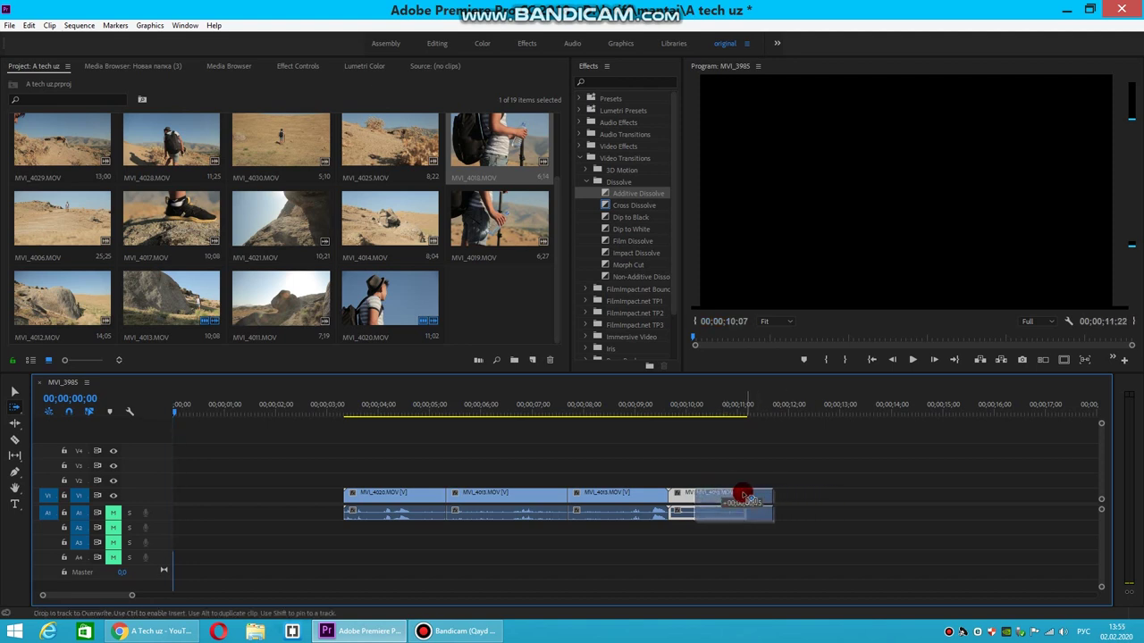
left_click_drag(780, 494, 719, 497)
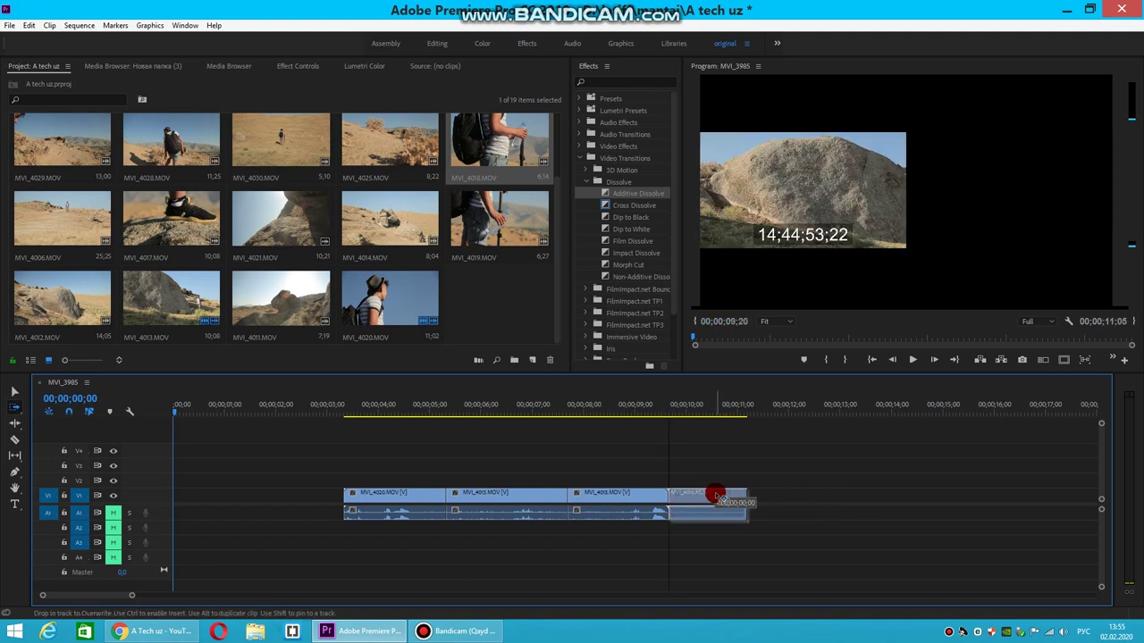
left_click_drag(720, 496, 769, 497)
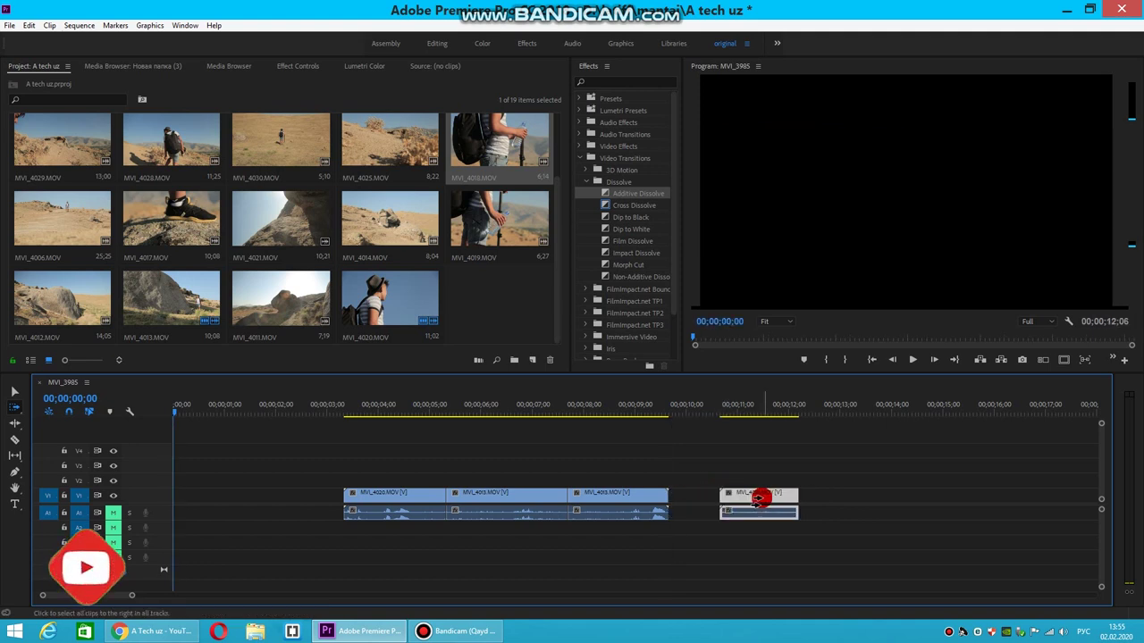
- Shift the third and later clips right to open gaps, stretching the sequence to 00;00;14;23
left_click(605, 492)
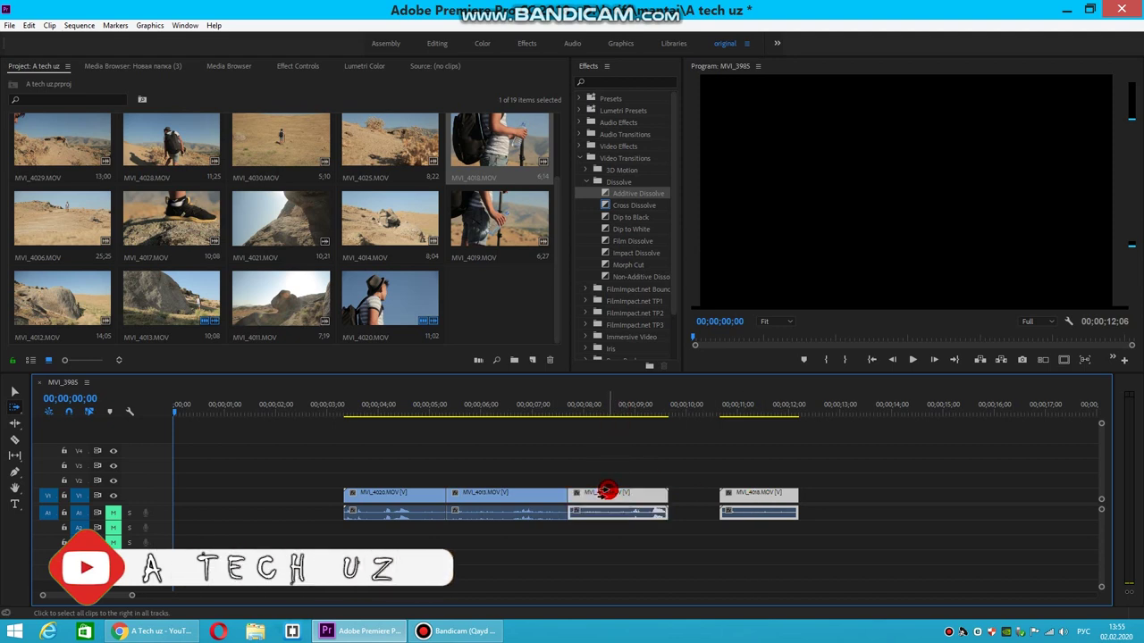
left_click_drag(607, 493, 706, 497)
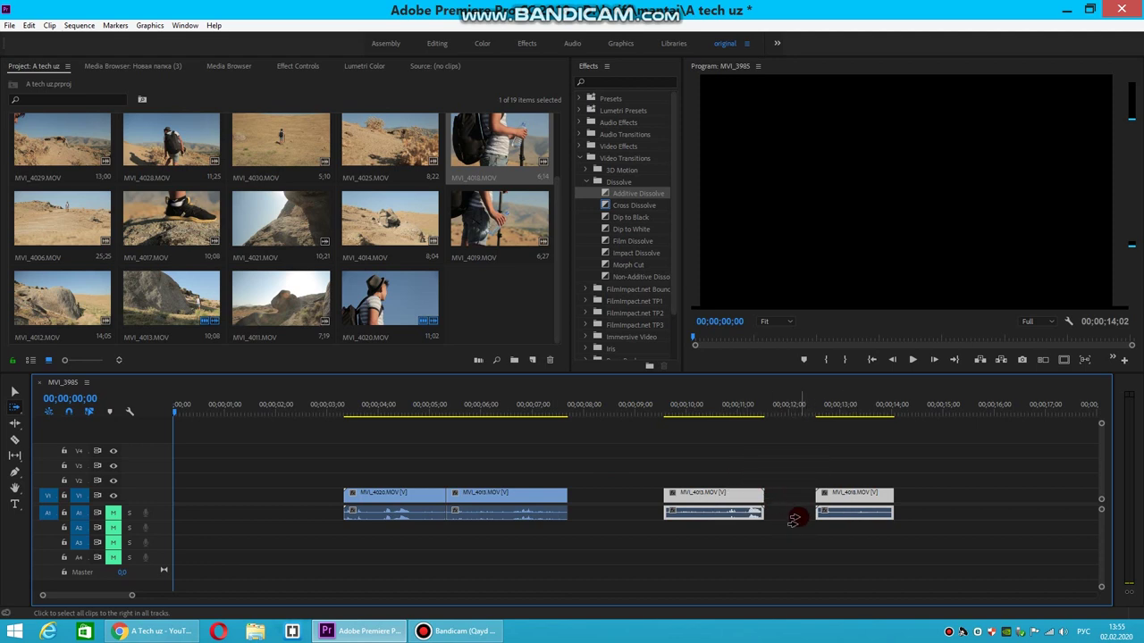
left_click_drag(851, 493, 910, 497)
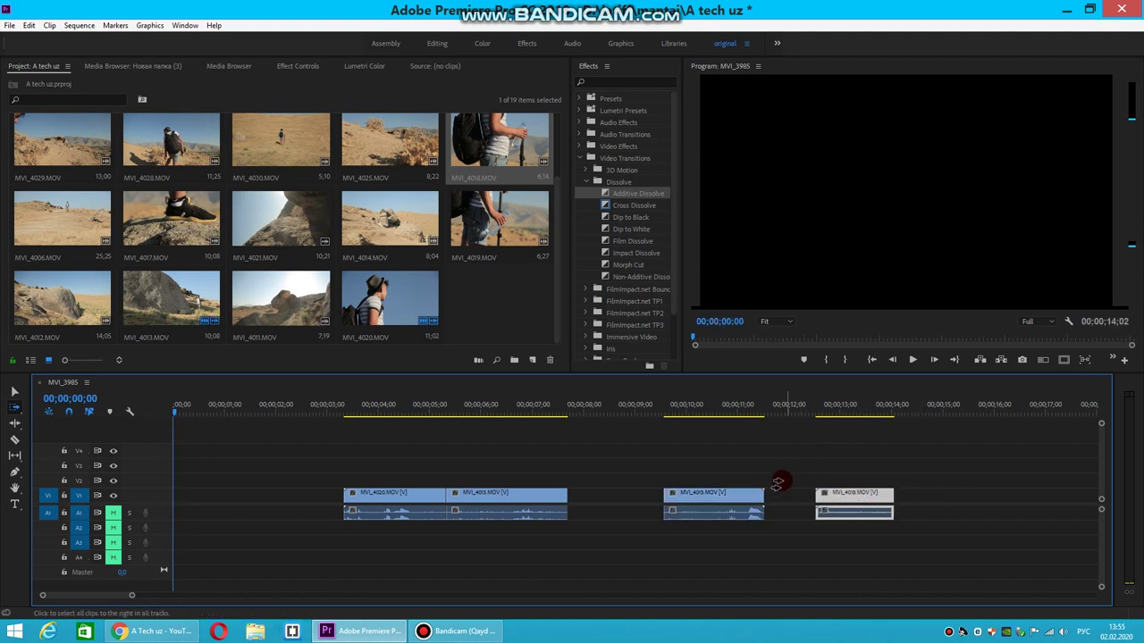
left_click_drag(781, 481, 767, 497)
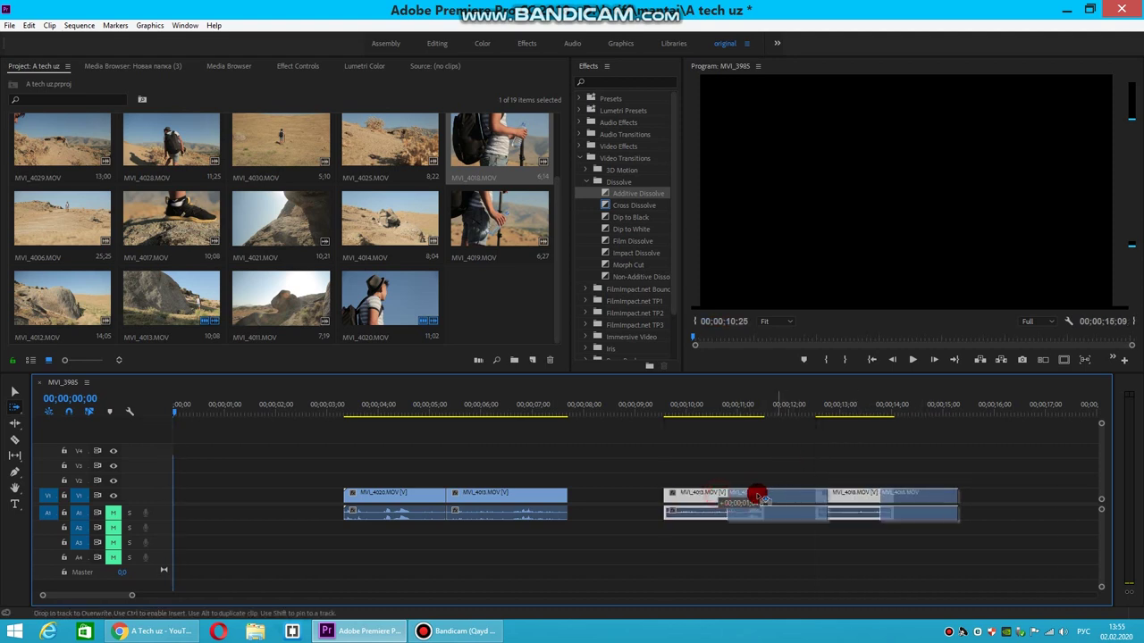
left_click_drag(767, 497, 709, 498)
mouse_move(513, 497)
left_mouse_down()
mouse_move(592, 501)
mouse_move(565, 496)
left_mouse_up()
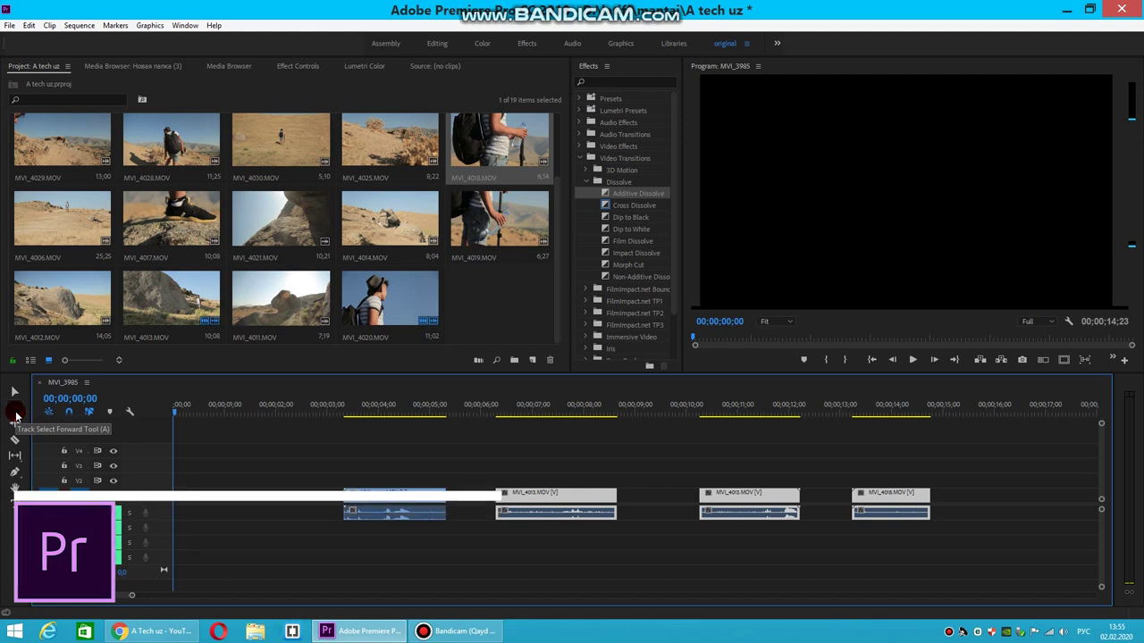
- With Track Select Backward, slide the first clip to the sequence start at 00;00;00;00
left_click(17, 412)
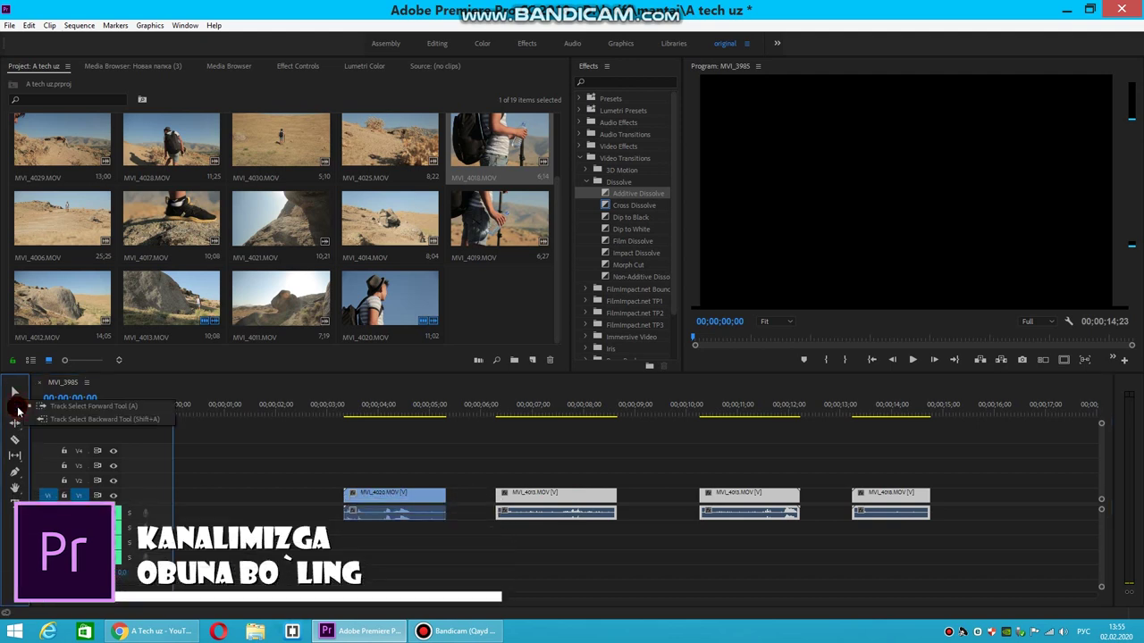
left_click(49, 423)
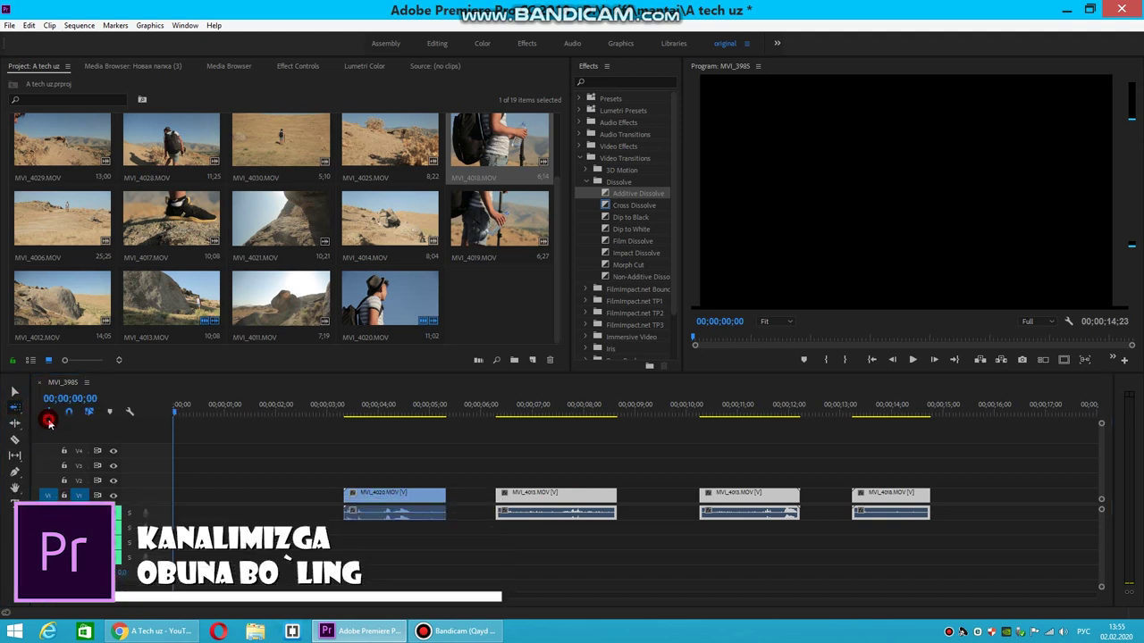
left_click(340, 464)
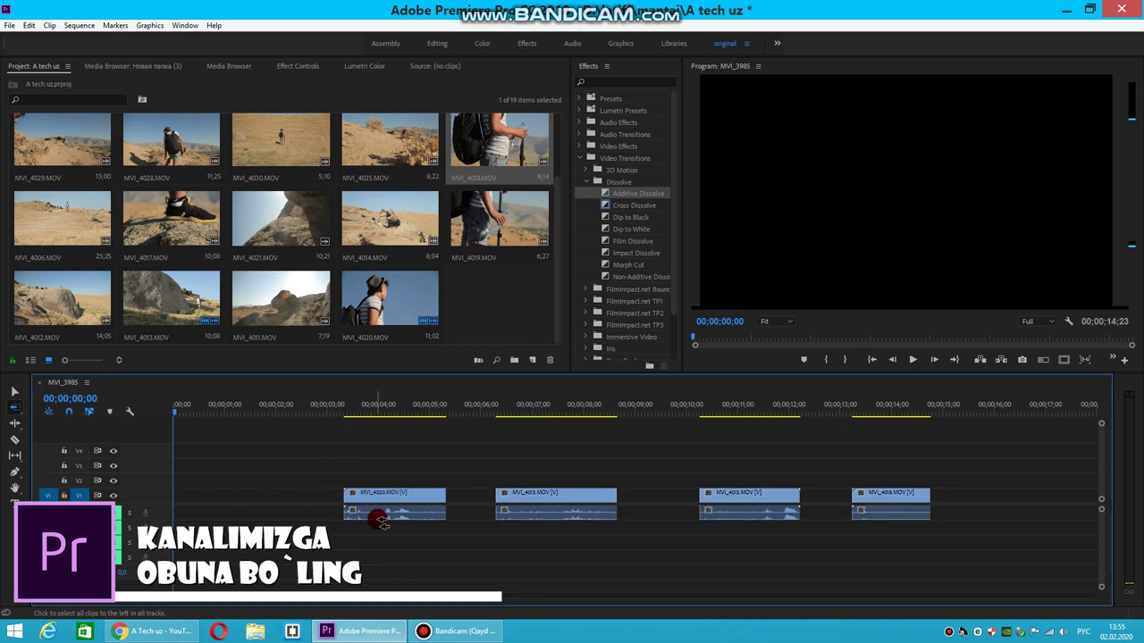
left_click(387, 498)
left_click_drag(387, 495, 203, 498)
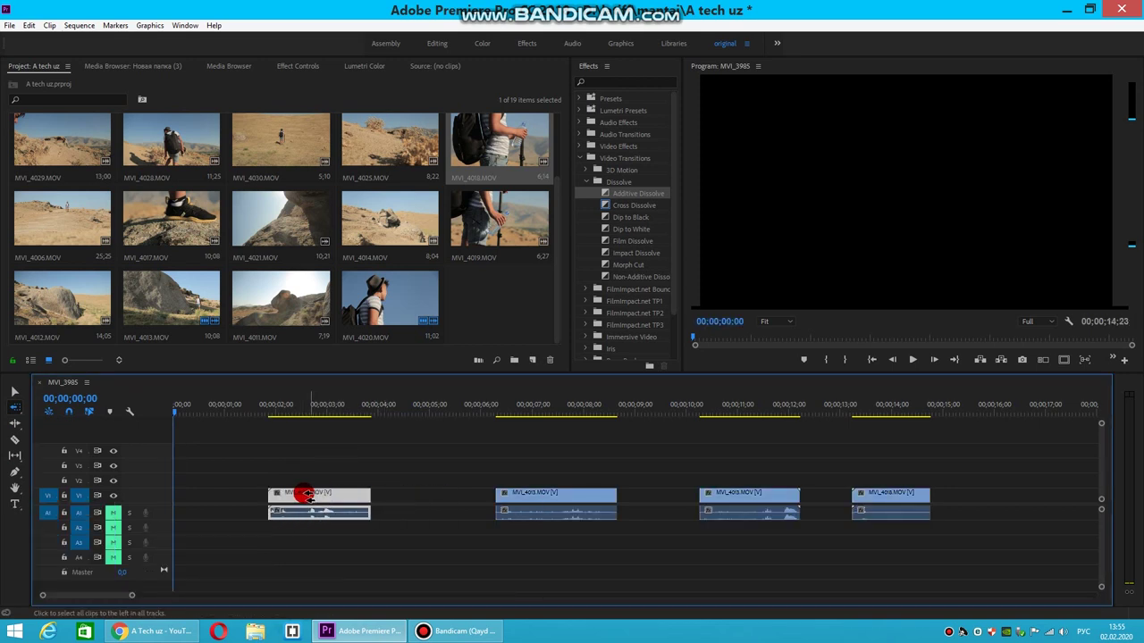
left_click_drag(203, 498, 209, 498)
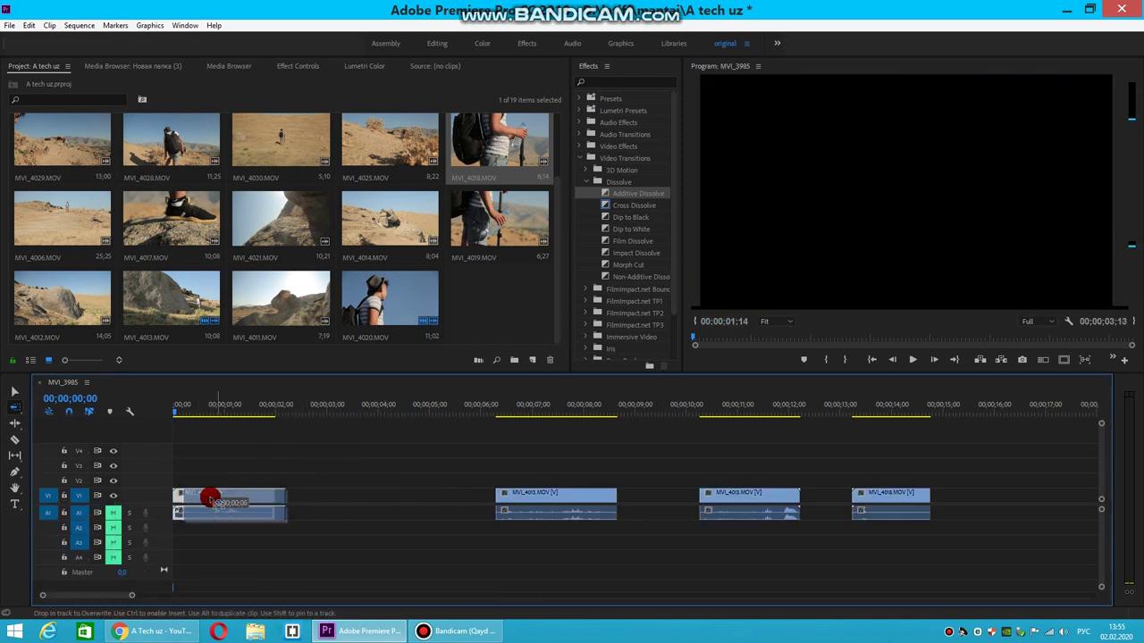
left_click(535, 492)
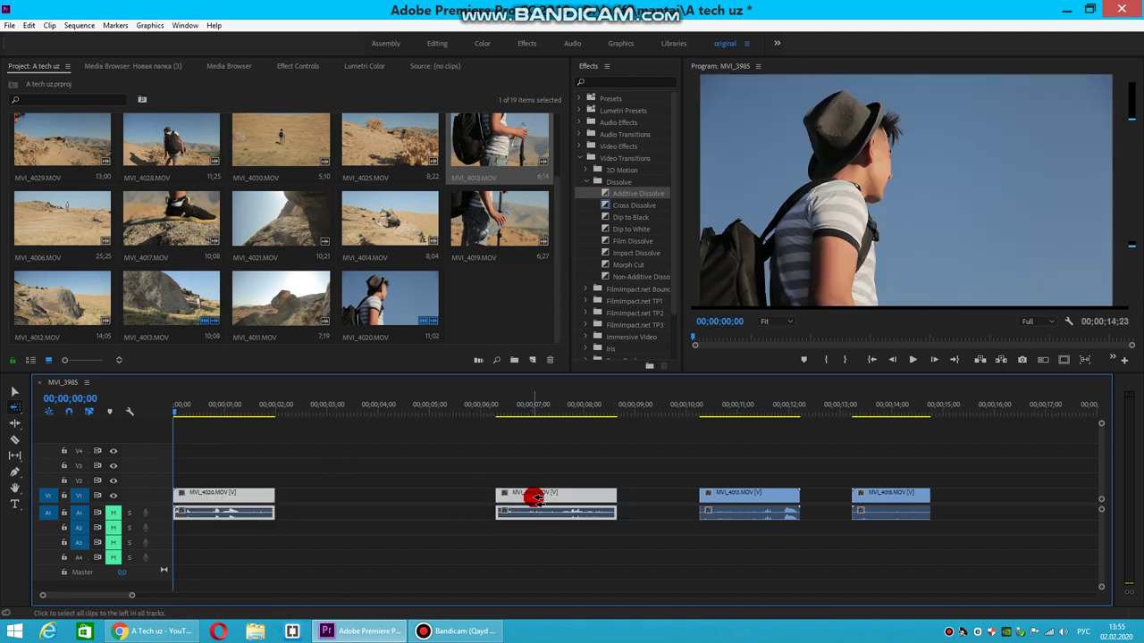
left_click(204, 499)
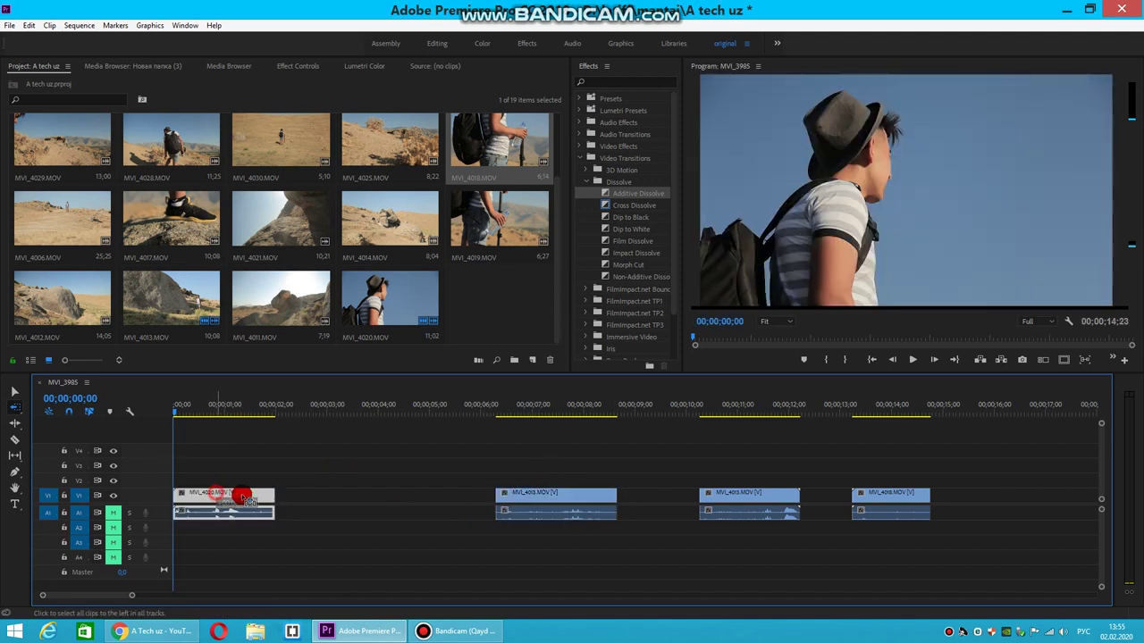
left_click_drag(239, 499, 211, 499)
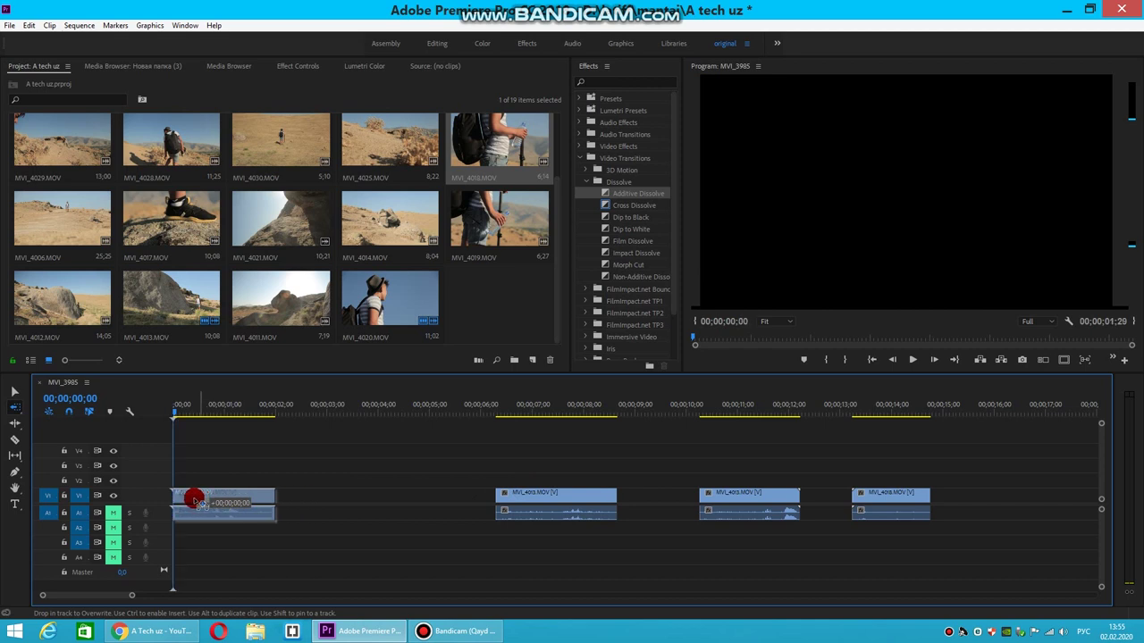
- Butt the remaining clips up behind the first, shortening the sequence to 00;00;07;26
left_click(539, 503)
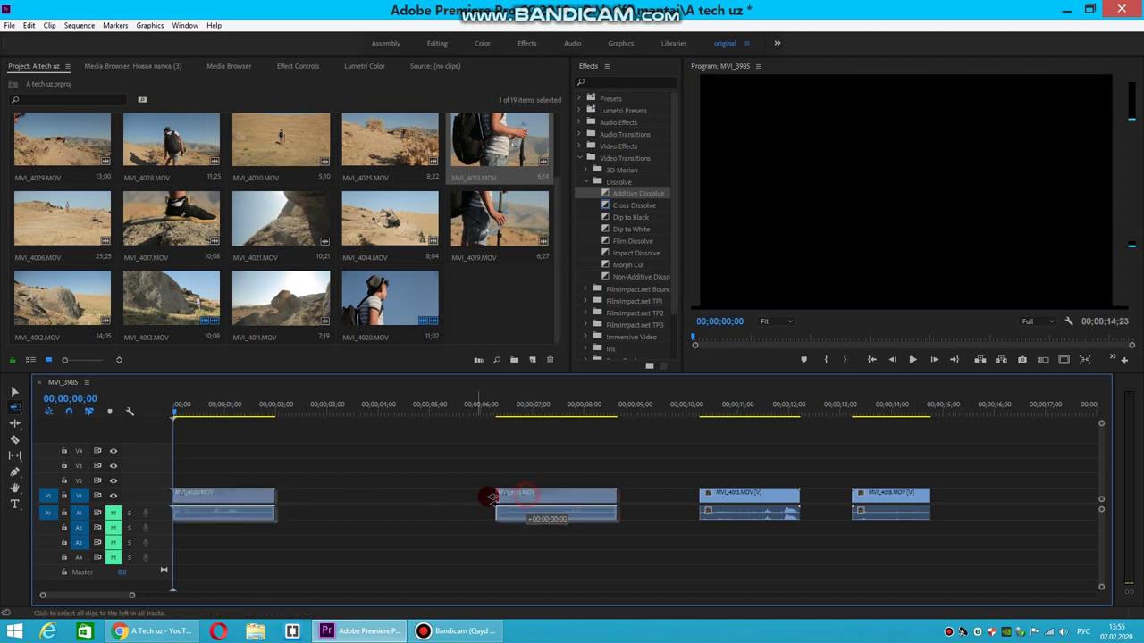
left_click_drag(539, 496, 498, 493)
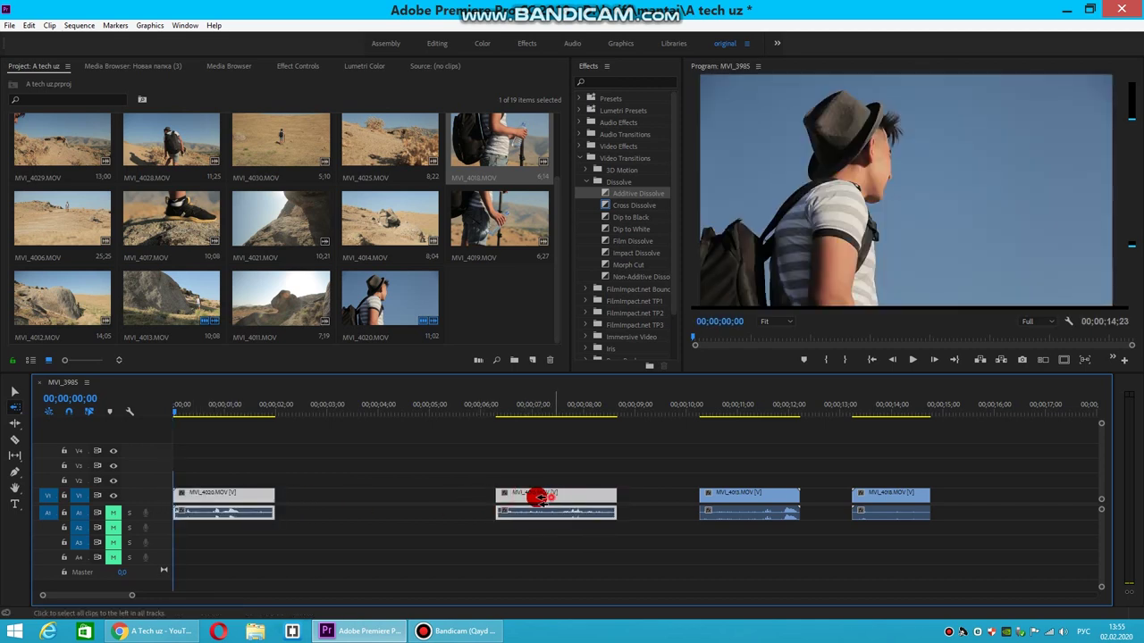
left_click_drag(264, 496, 449, 504)
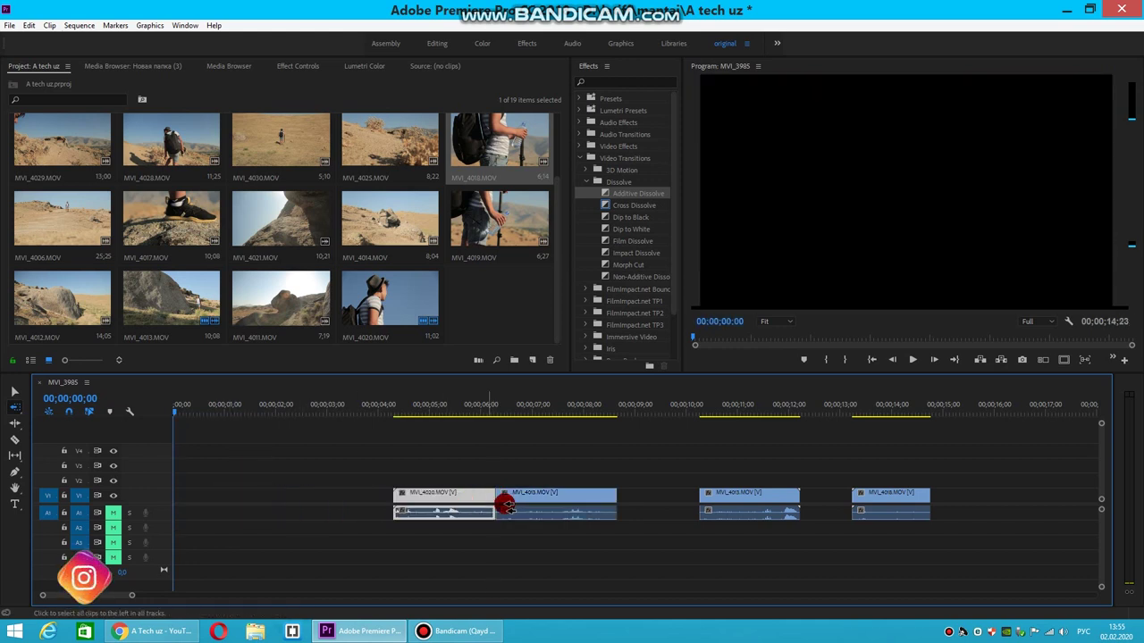
left_click_drag(449, 504, 284, 497)
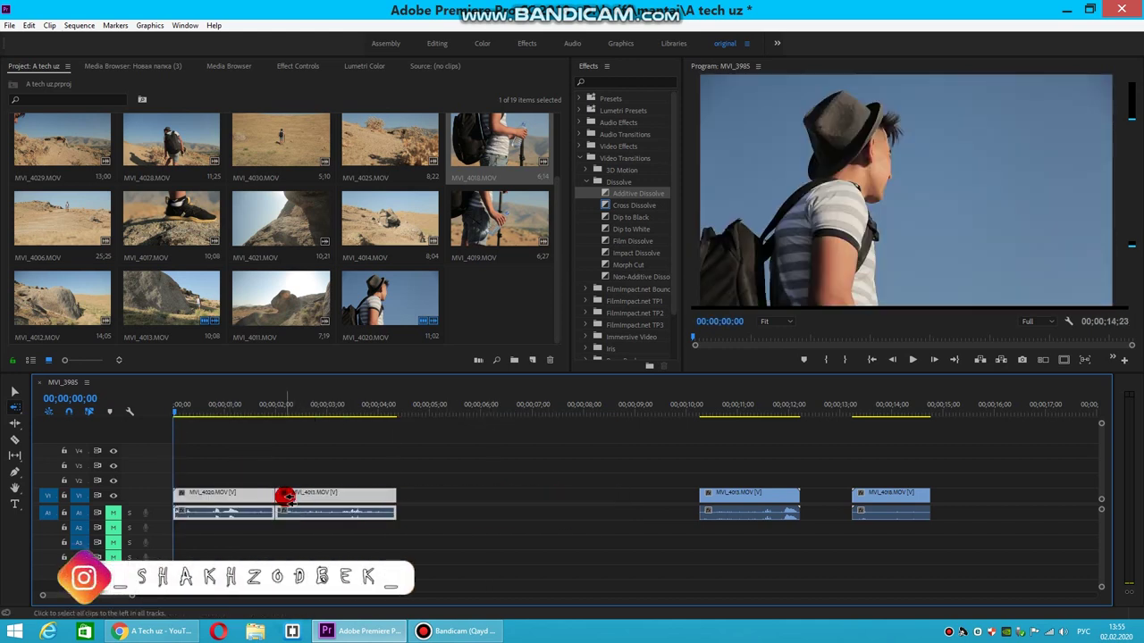
left_click_drag(751, 498, 688, 505)
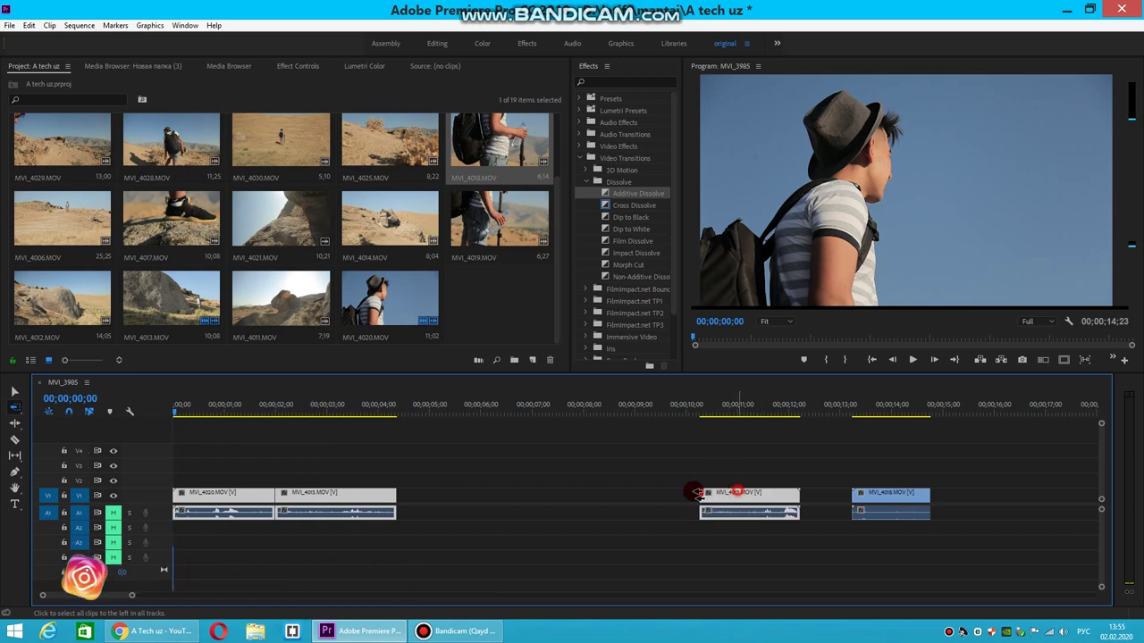
mouse_move(248, 494)
left_mouse_down()
mouse_move(253, 478)
mouse_move(598, 510)
mouse_move(437, 507)
left_mouse_up()
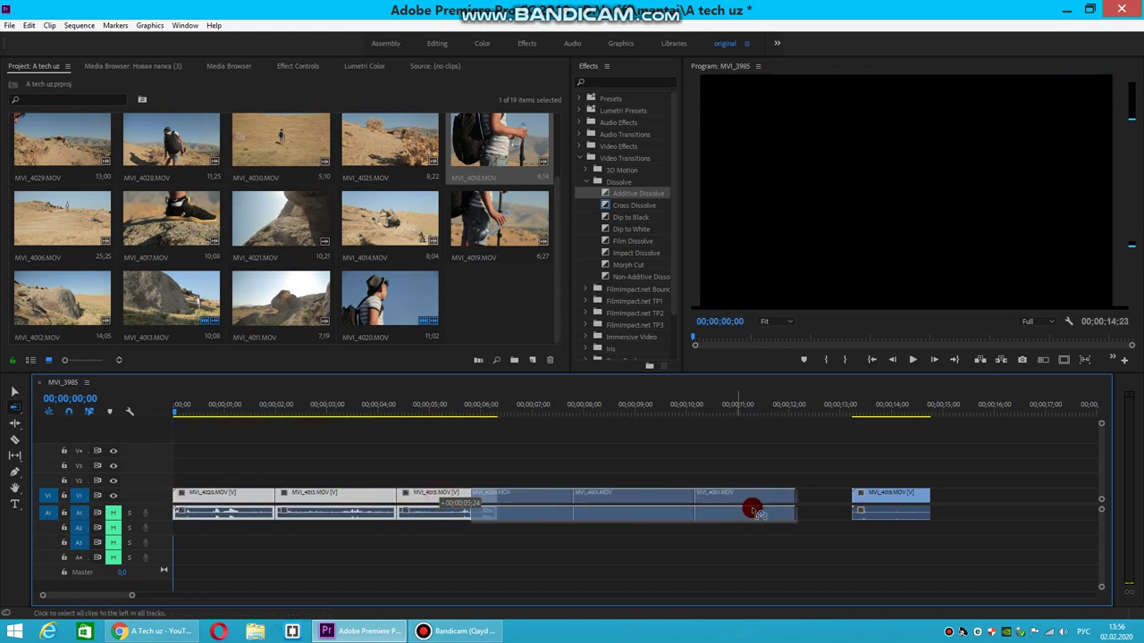
mouse_move(438, 508)
left_mouse_down()
mouse_move(811, 506)
mouse_move(474, 503)
left_mouse_up()
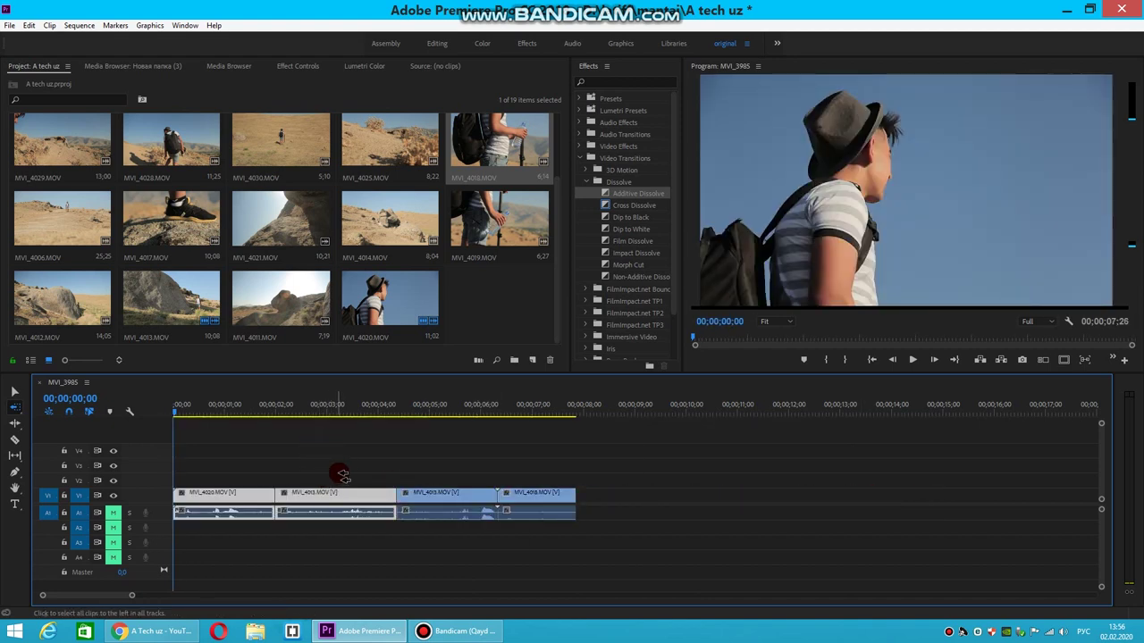
left_click(534, 487)
left_click(552, 470)
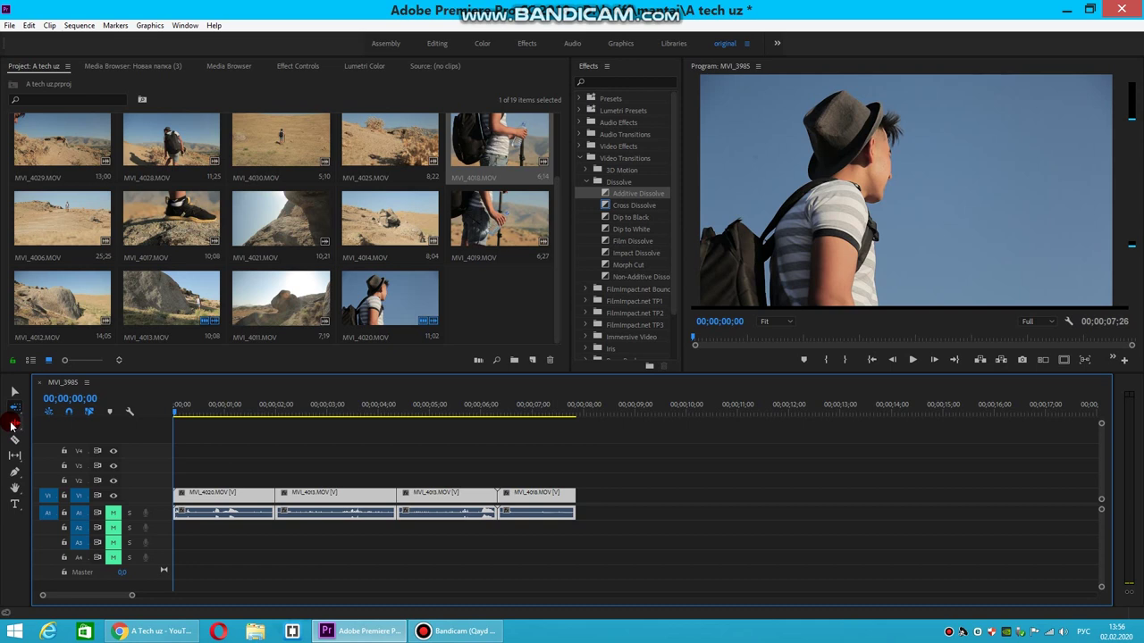
left_click(12, 427)
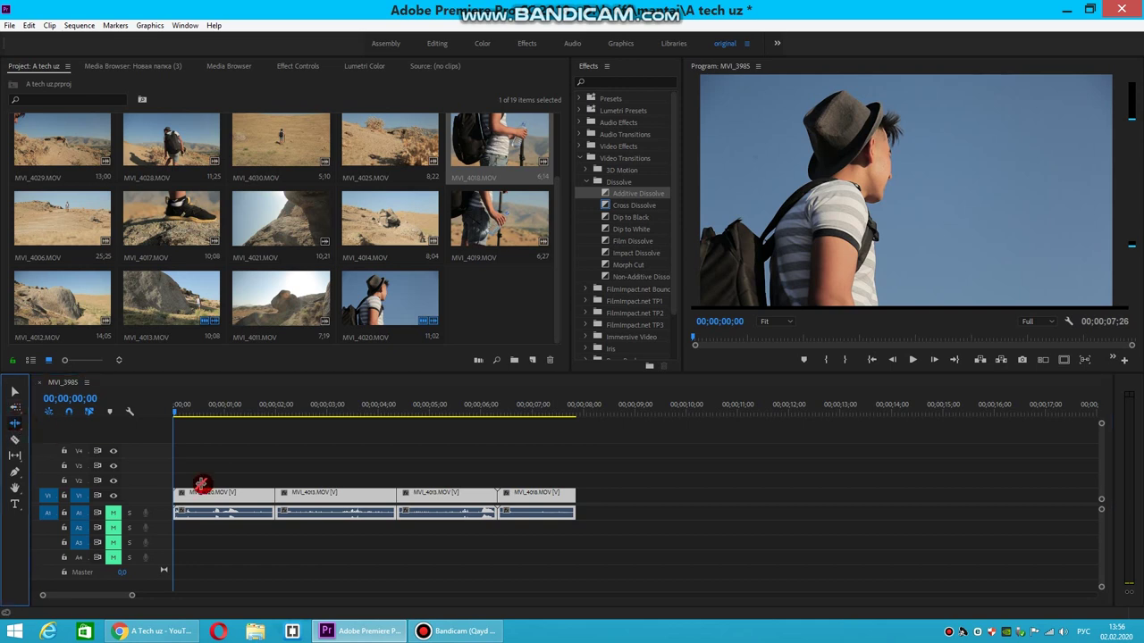
- Move MVI_4018 right to open a gap after the third clip, playhead at 00;00;08;00
left_click_drag(569, 496, 572, 494)
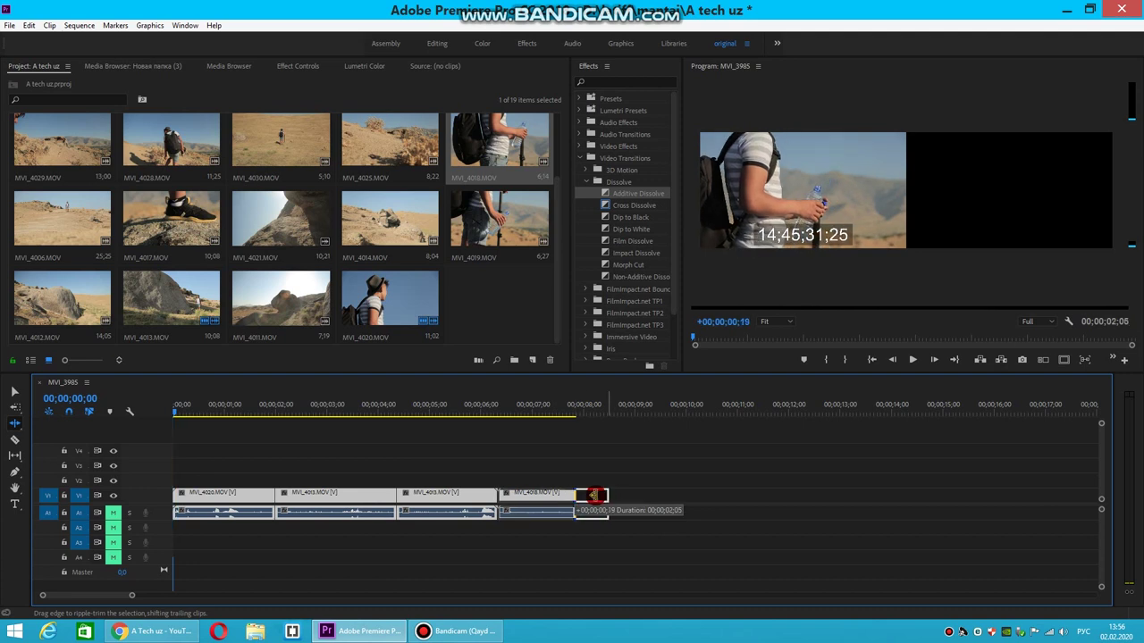
left_click_drag(572, 494, 572, 497)
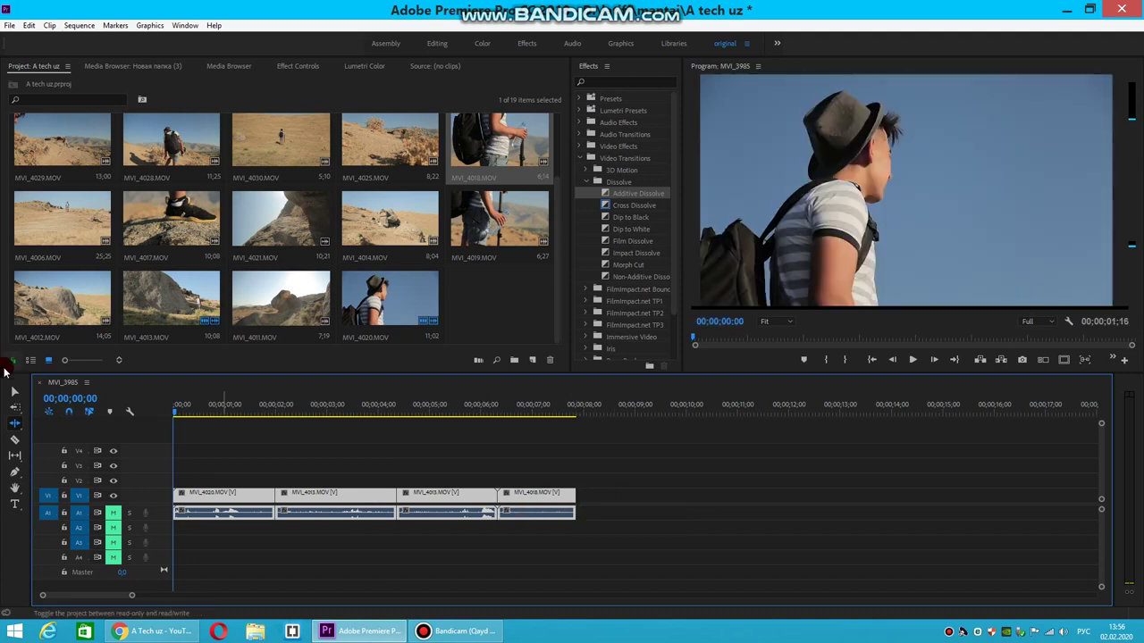
left_click(14, 392)
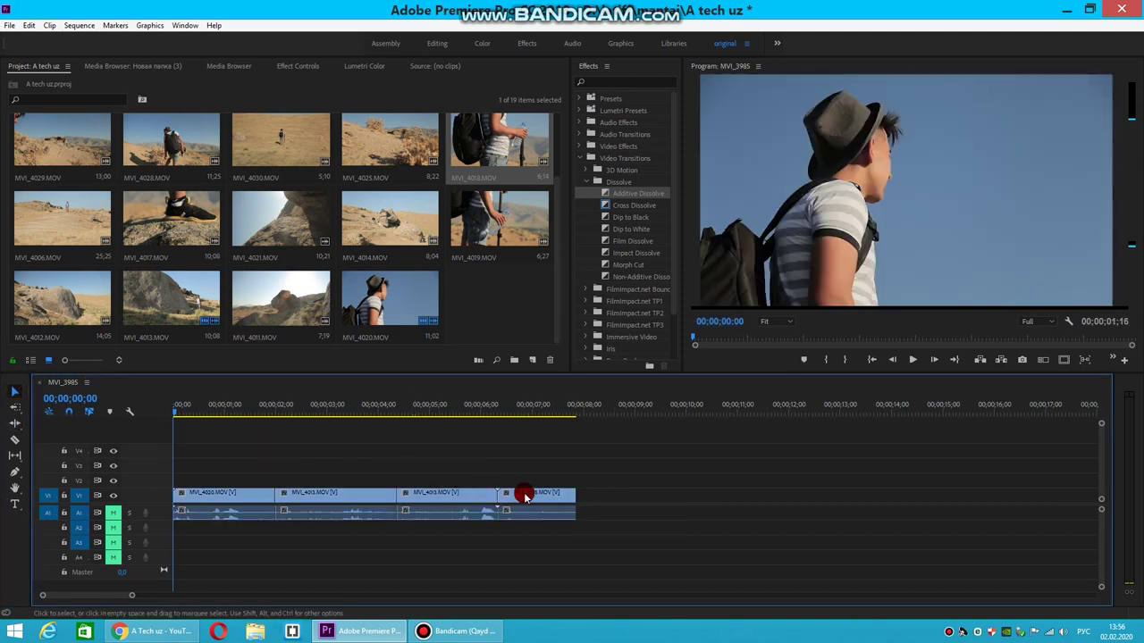
left_click_drag(523, 495, 599, 495)
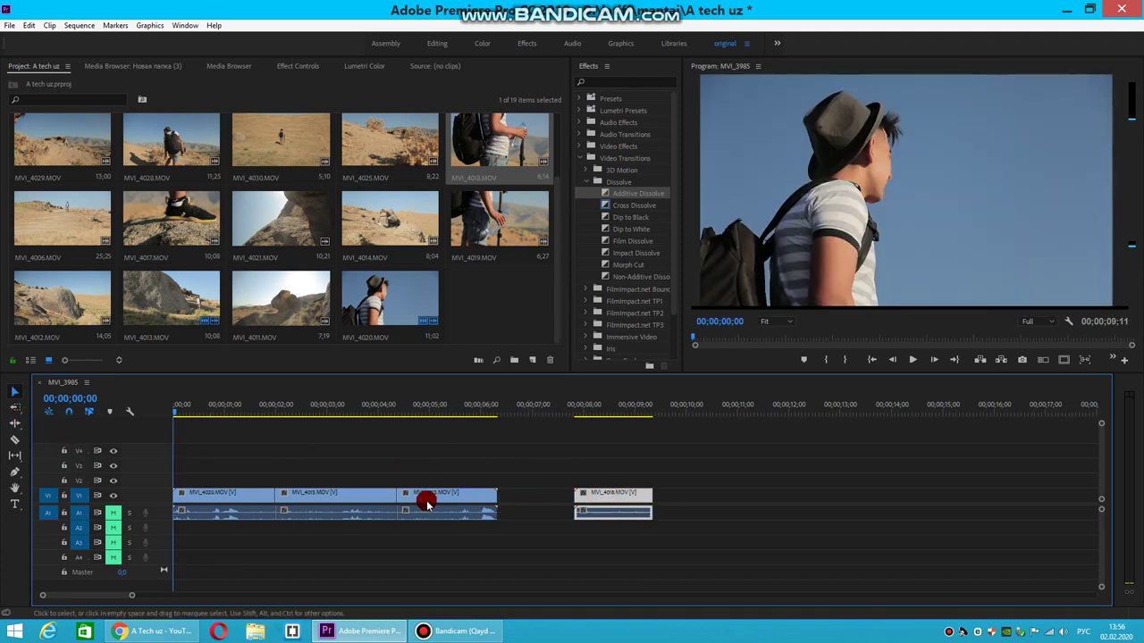
left_click_drag(582, 409, 649, 421)
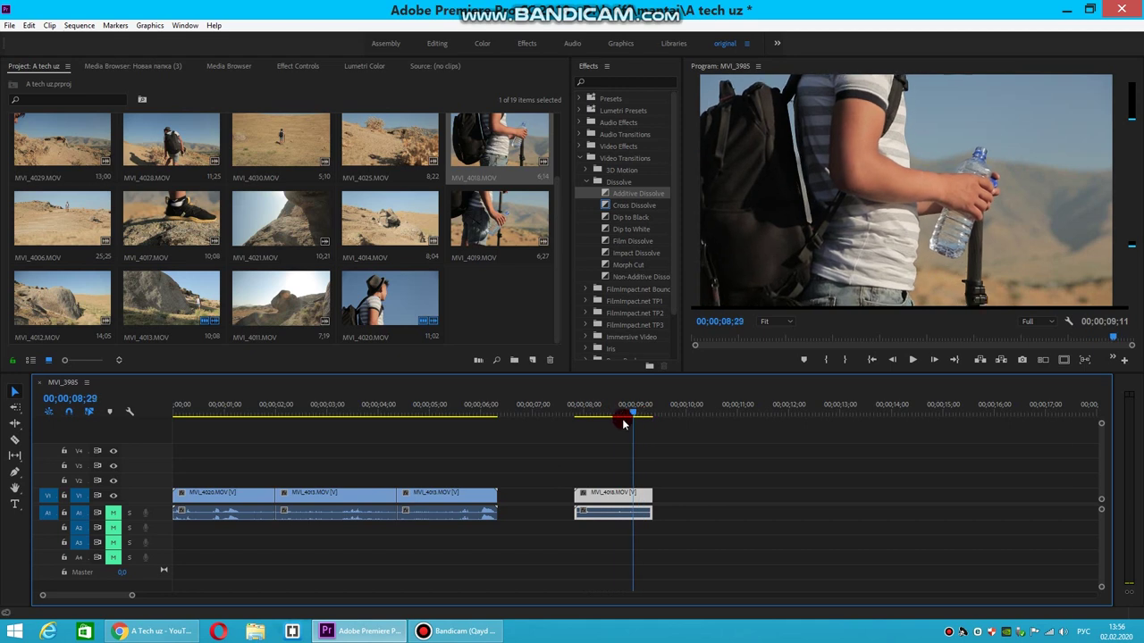
left_click_drag(650, 421, 584, 416)
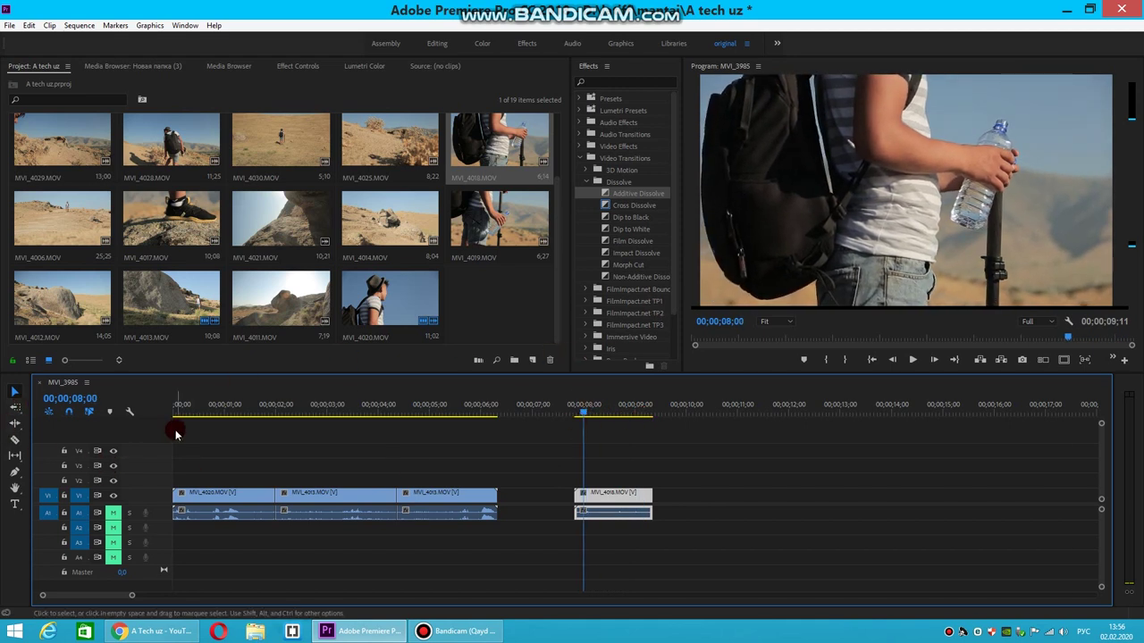
left_click(12, 425)
- Ripple-trim MVI_4018's start and preview from about 00;00;07;26
left_click_drag(580, 499, 613, 498)
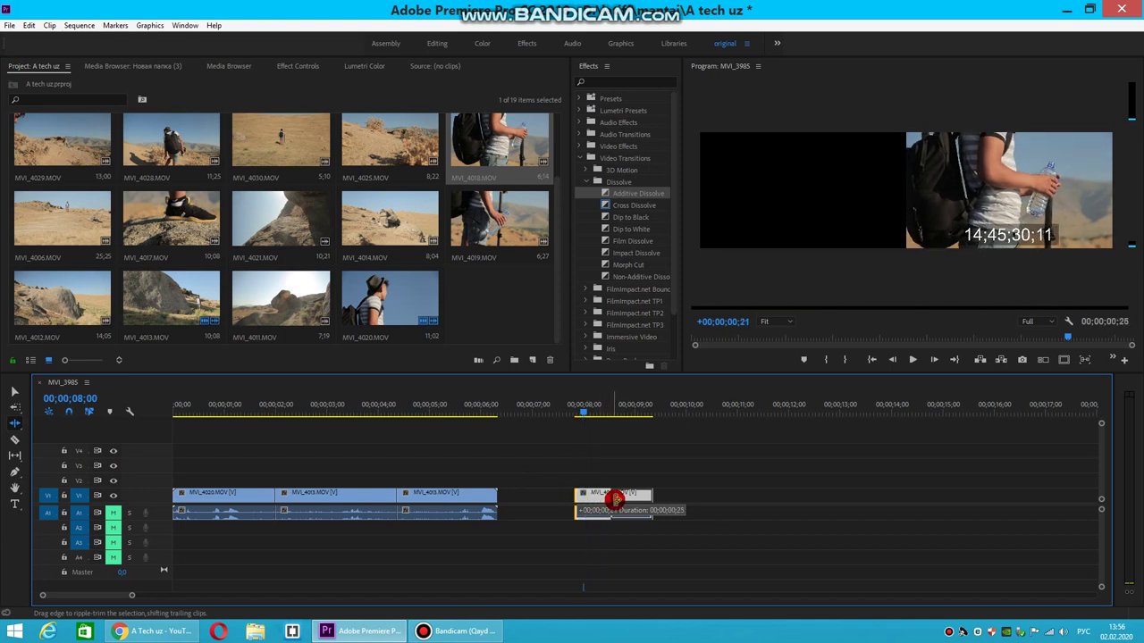
left_click_drag(613, 499, 624, 502)
left_click_drag(583, 408, 578, 417)
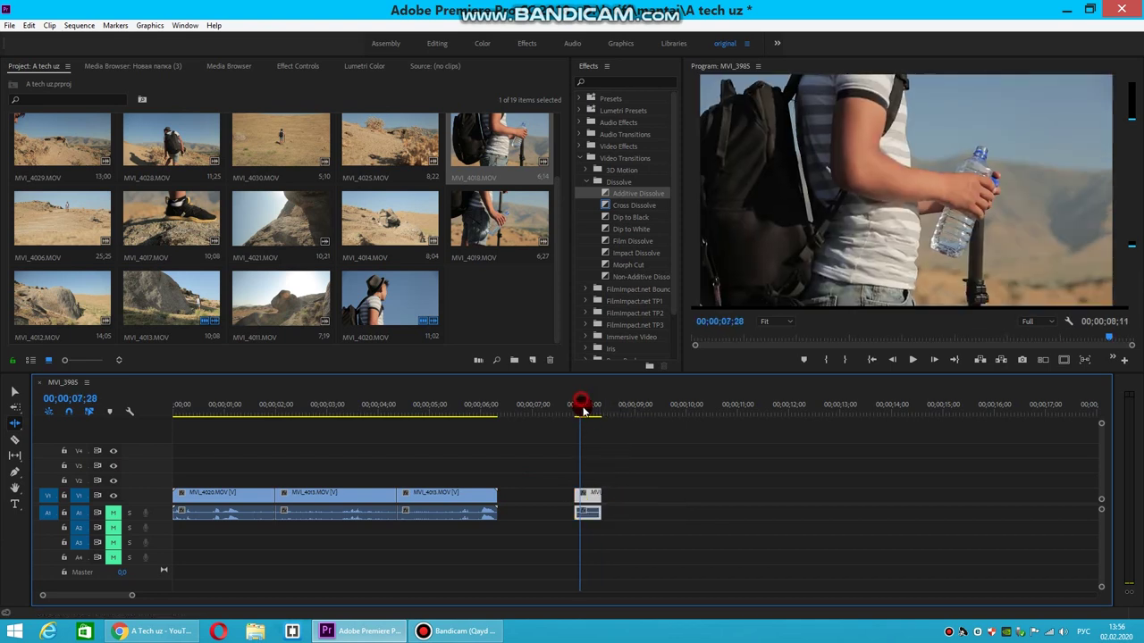
key("Left")
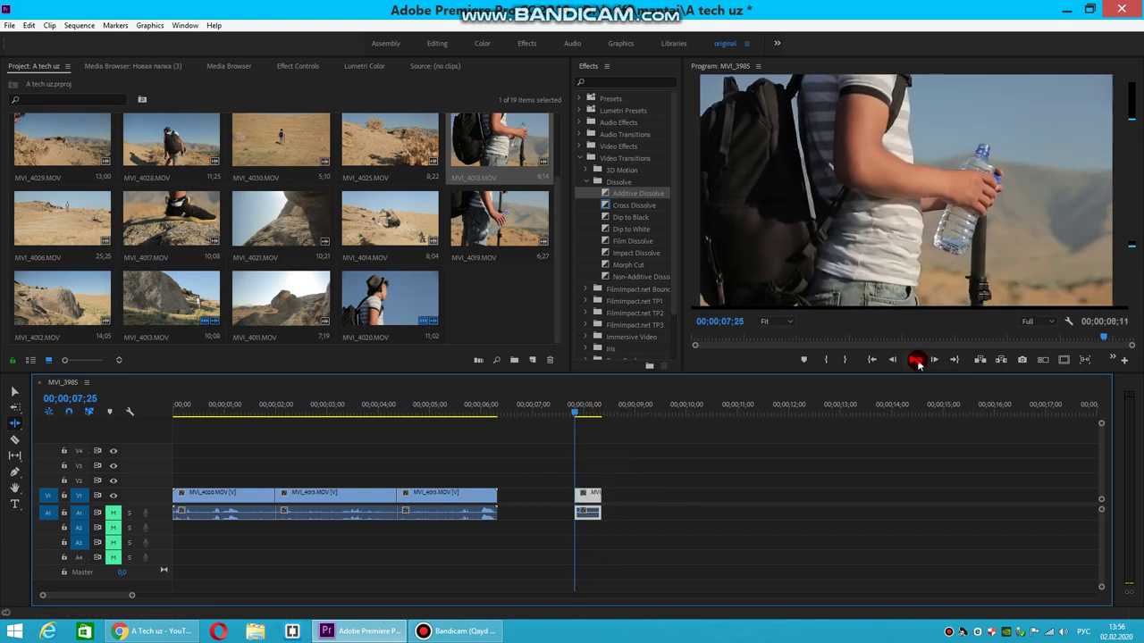
left_click(920, 361)
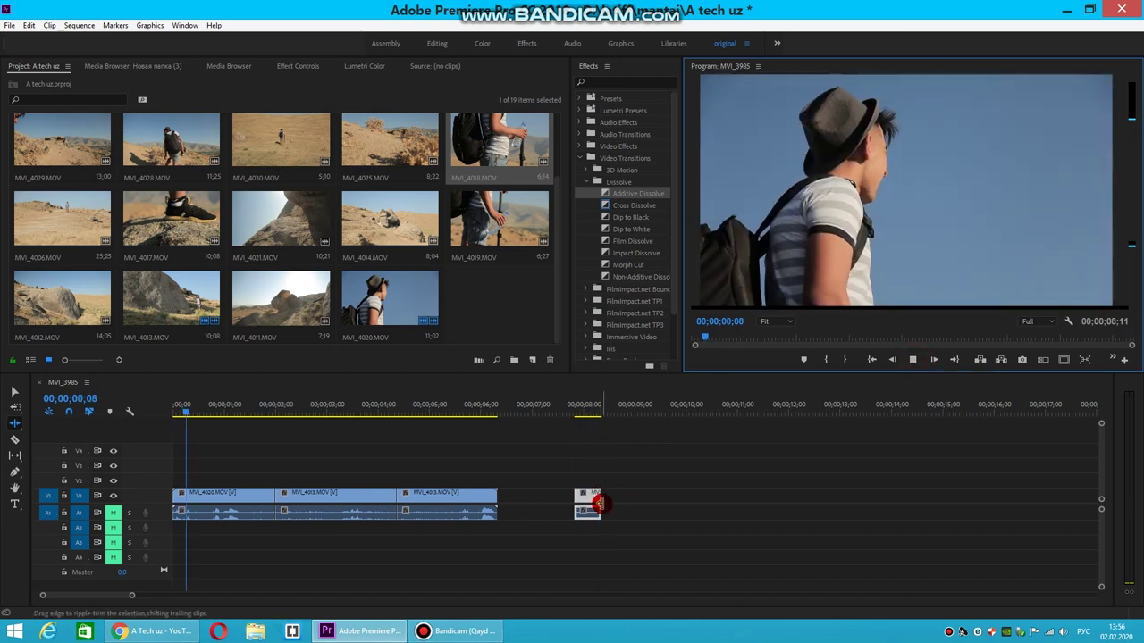
- Ripple-extend MVI_4018's end so the sequence reaches 00;00;10;08, checking frames at 08;03
left_click_drag(599, 503, 584, 498)
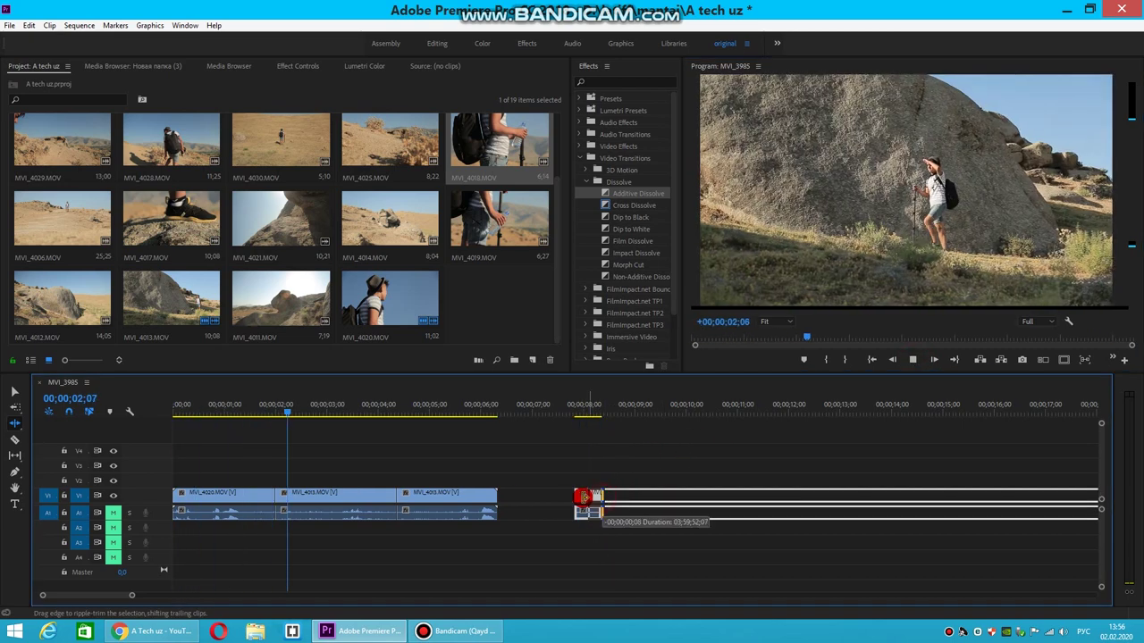
left_click_drag(584, 498, 633, 500)
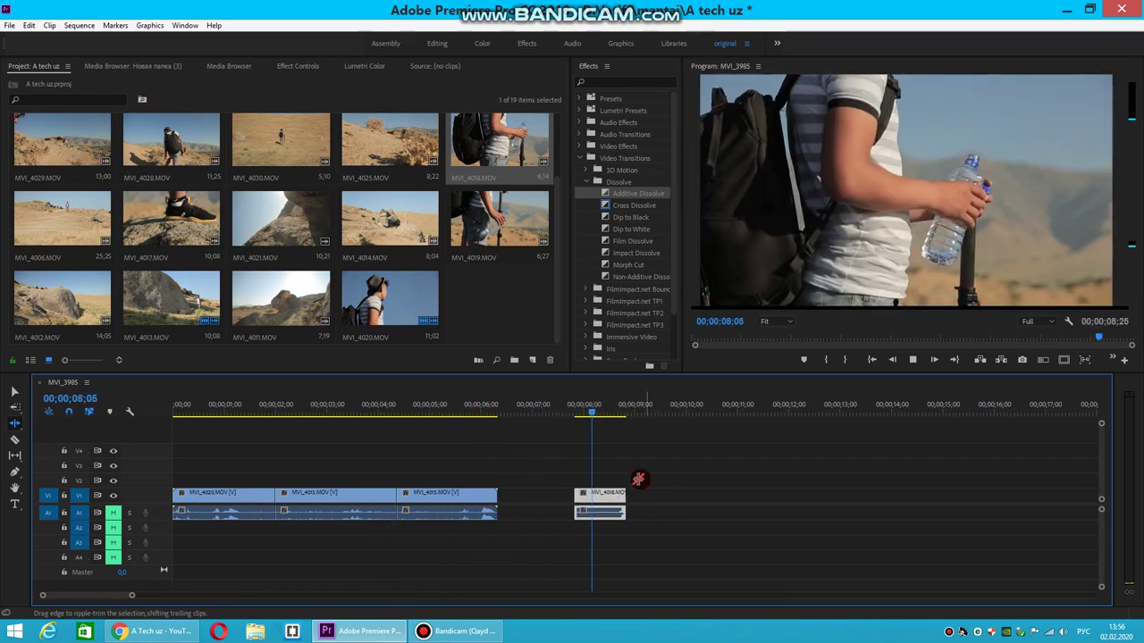
left_click(601, 412)
left_click_drag(621, 500, 673, 494)
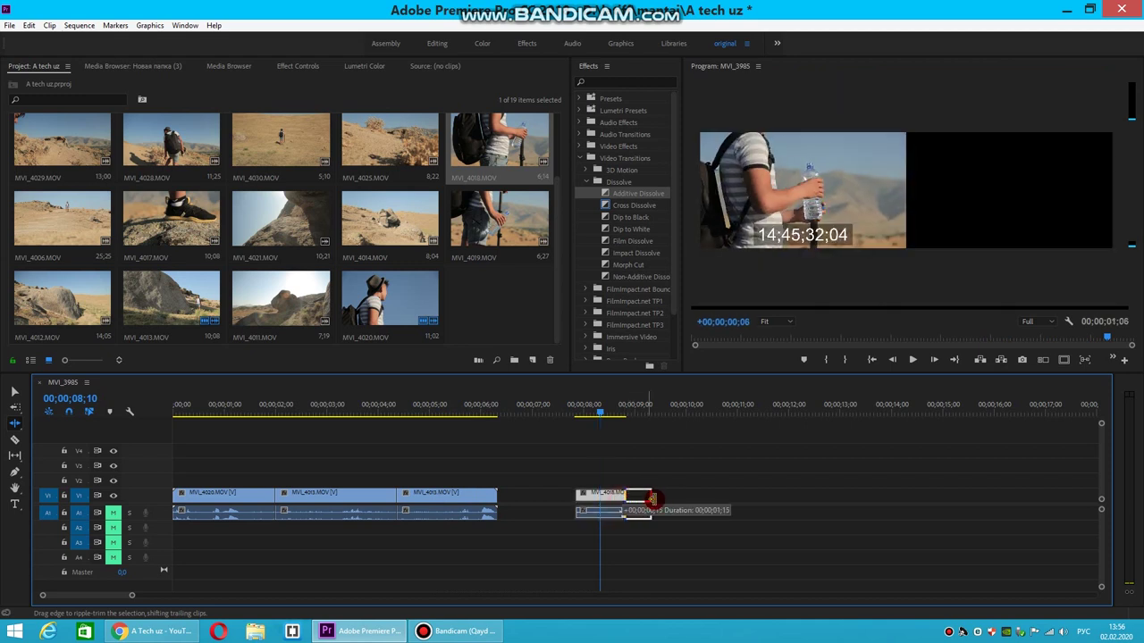
left_click_drag(601, 413, 619, 413)
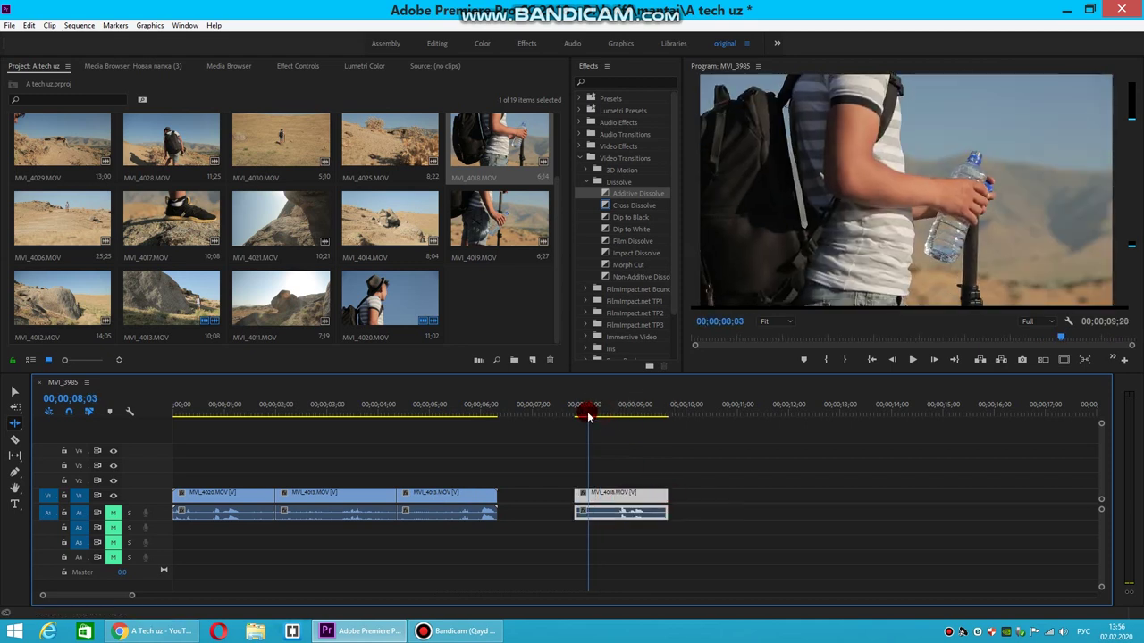
left_click_drag(669, 498, 702, 497)
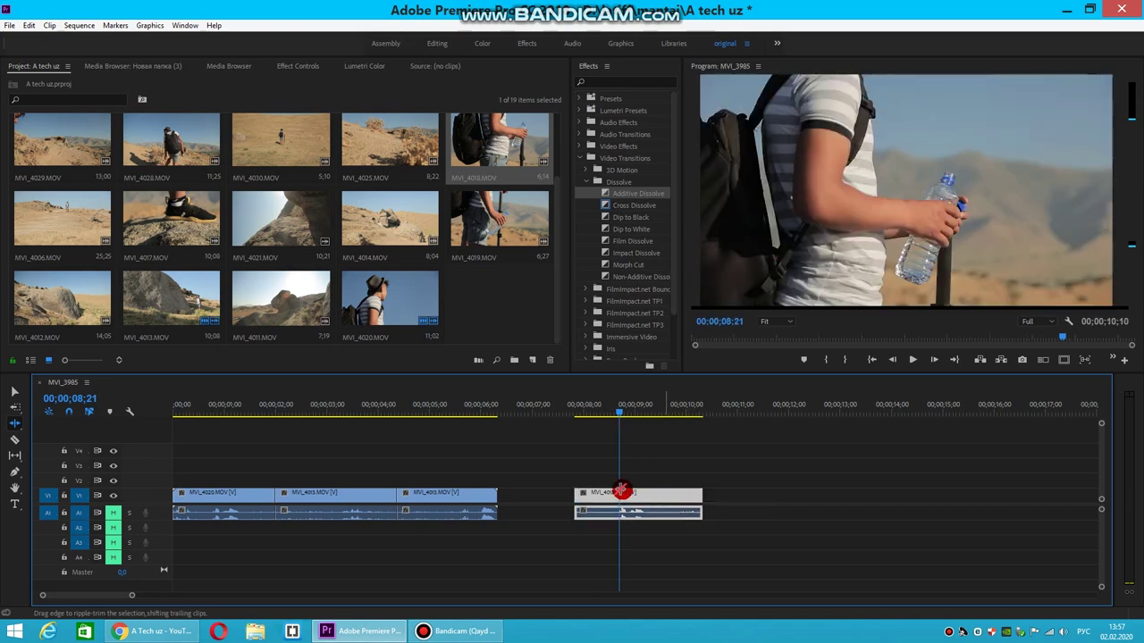
mouse_move(620, 417)
left_mouse_down()
mouse_move(569, 497)
mouse_move(542, 498)
left_mouse_up()
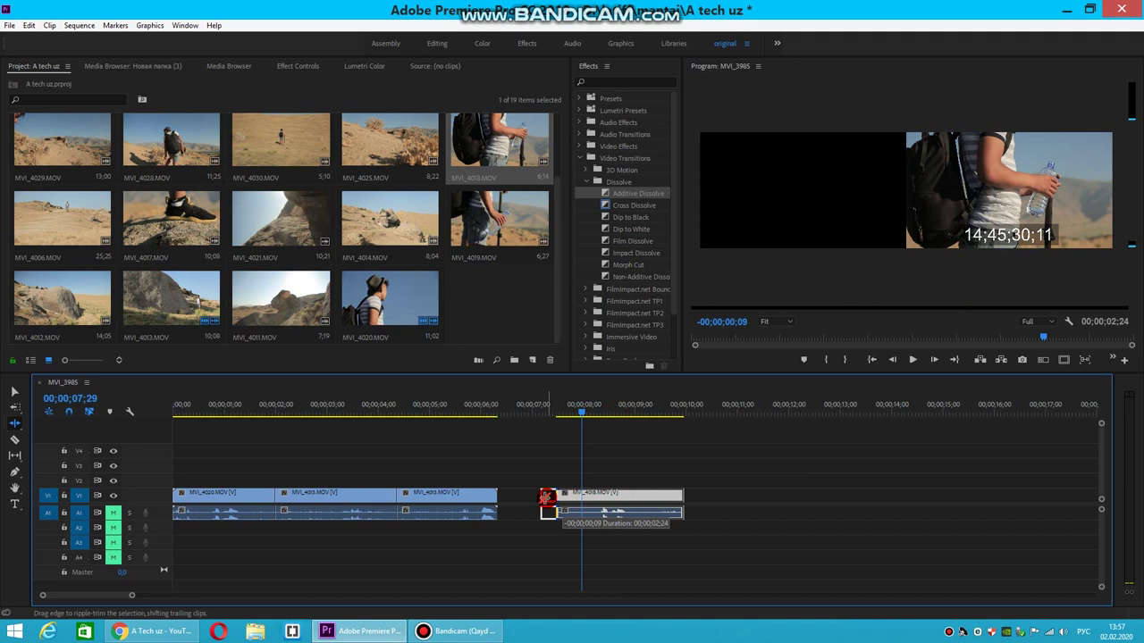
left_click_drag(582, 413, 589, 413)
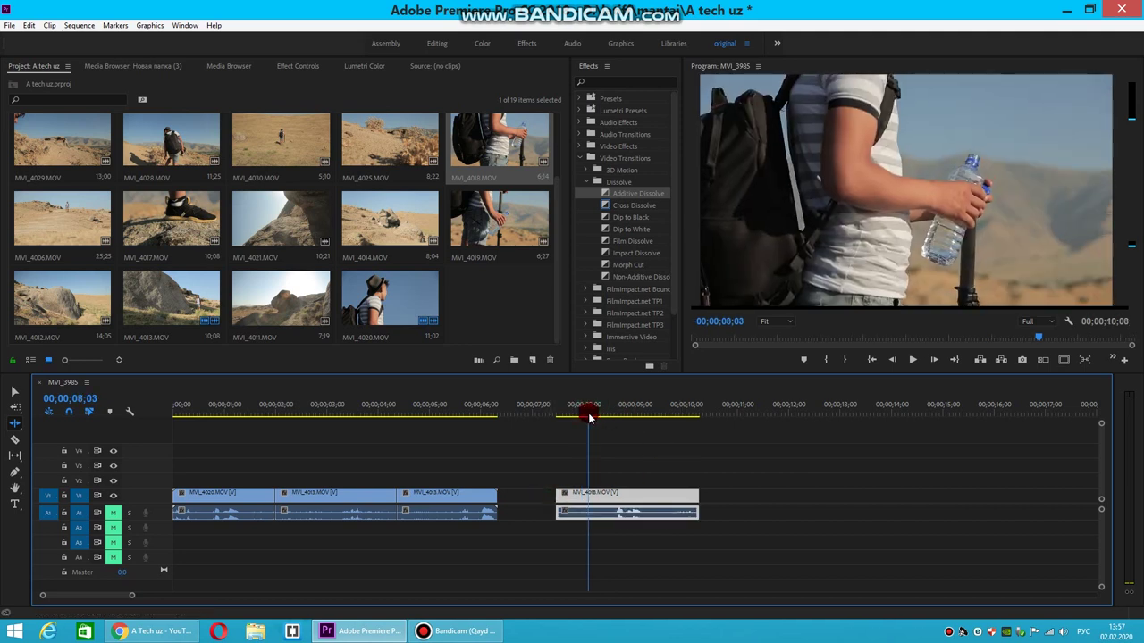
- Ripple-trim MVI_4018's start edge and scrub through it from 07;17
left_click(563, 494)
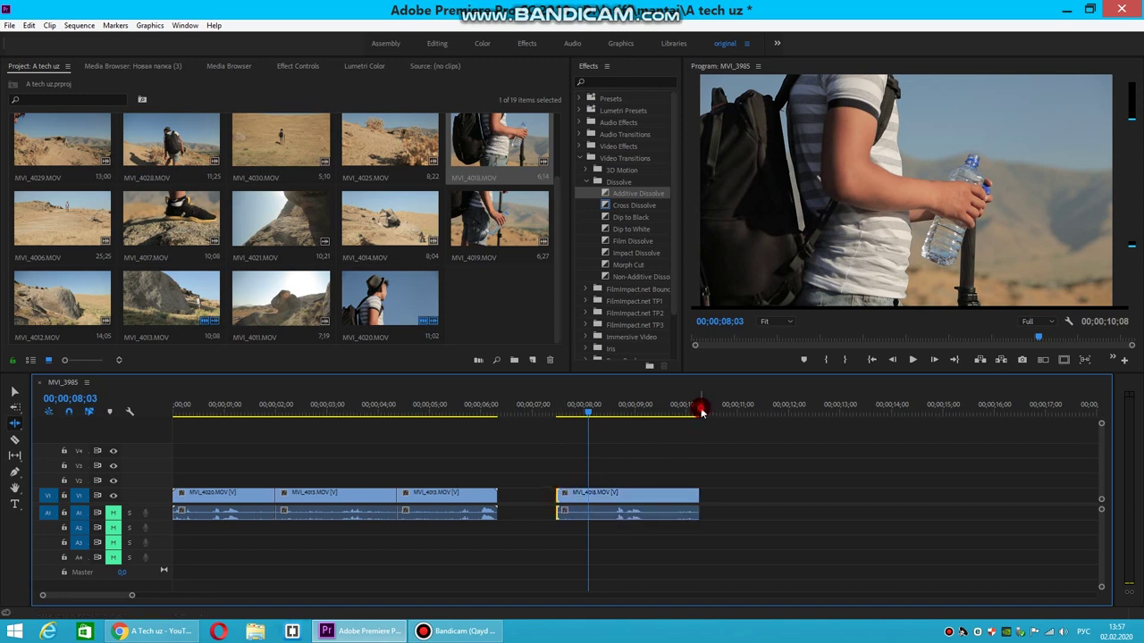
left_click(701, 413)
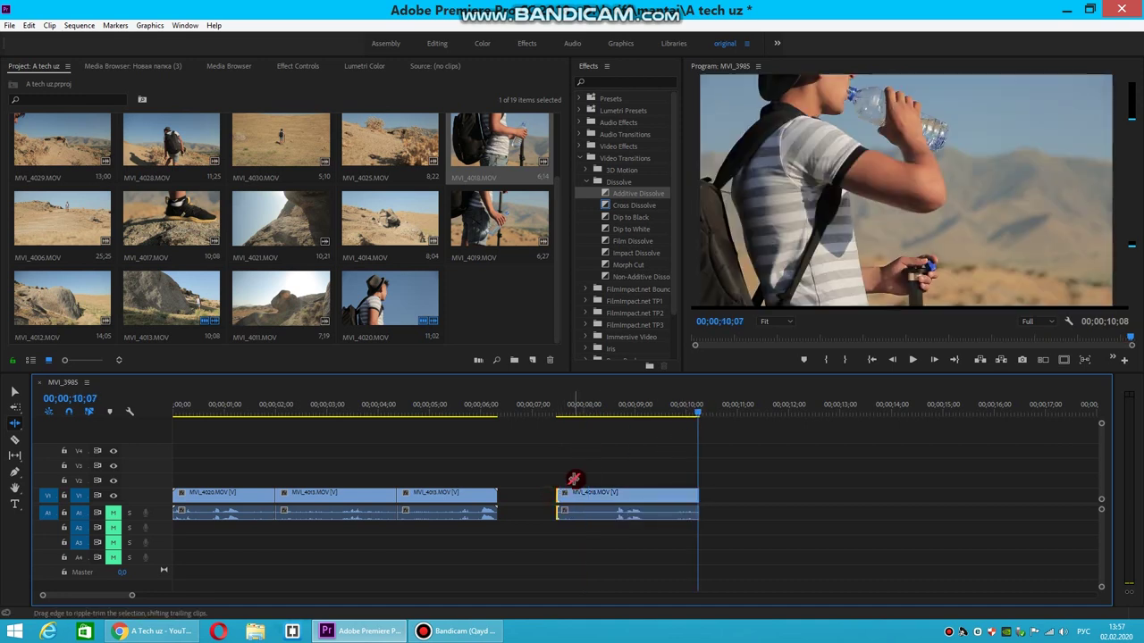
left_click_drag(558, 497, 552, 497)
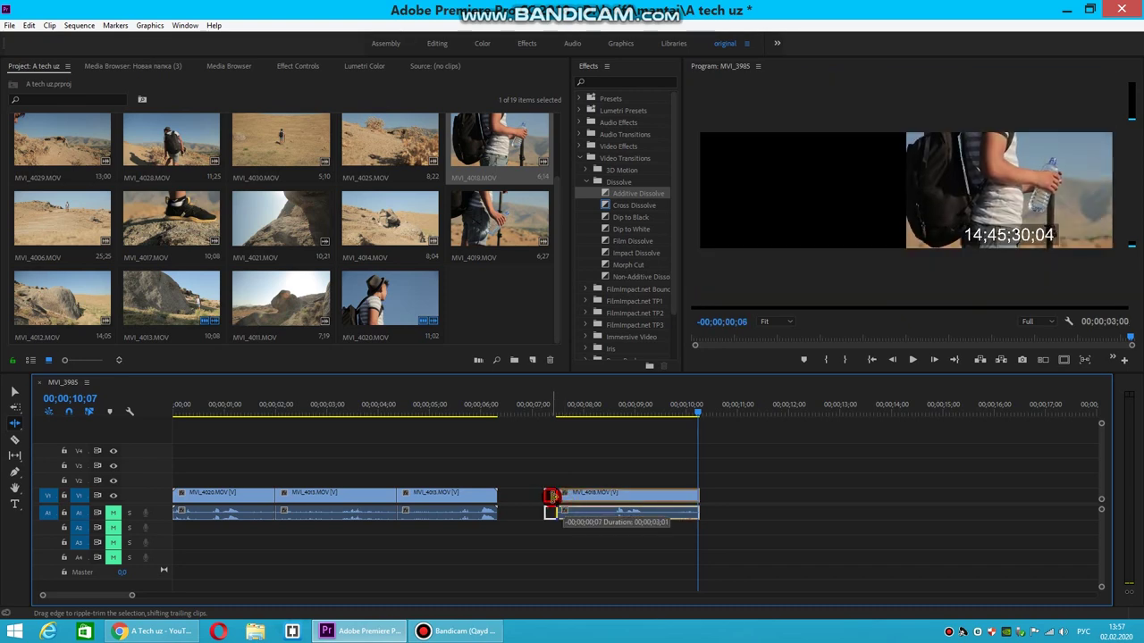
mouse_move(553, 496)
left_mouse_down()
mouse_move(527, 499)
mouse_move(556, 497)
left_mouse_up()
left_click(562, 417)
left_click_drag(562, 417, 661, 440)
left_click(562, 414)
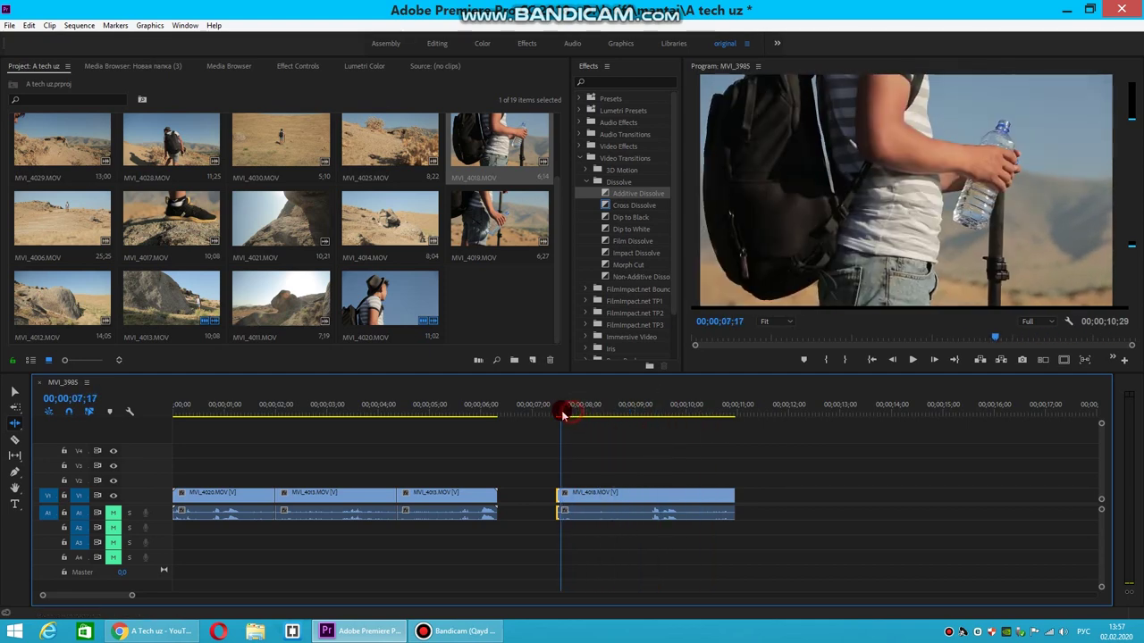
- Trim MVI_4018's start about two seconds later, then play back and stop at 08;11
mouse_move(737, 500)
left_mouse_down()
mouse_move(916, 498)
mouse_move(721, 496)
left_mouse_up()
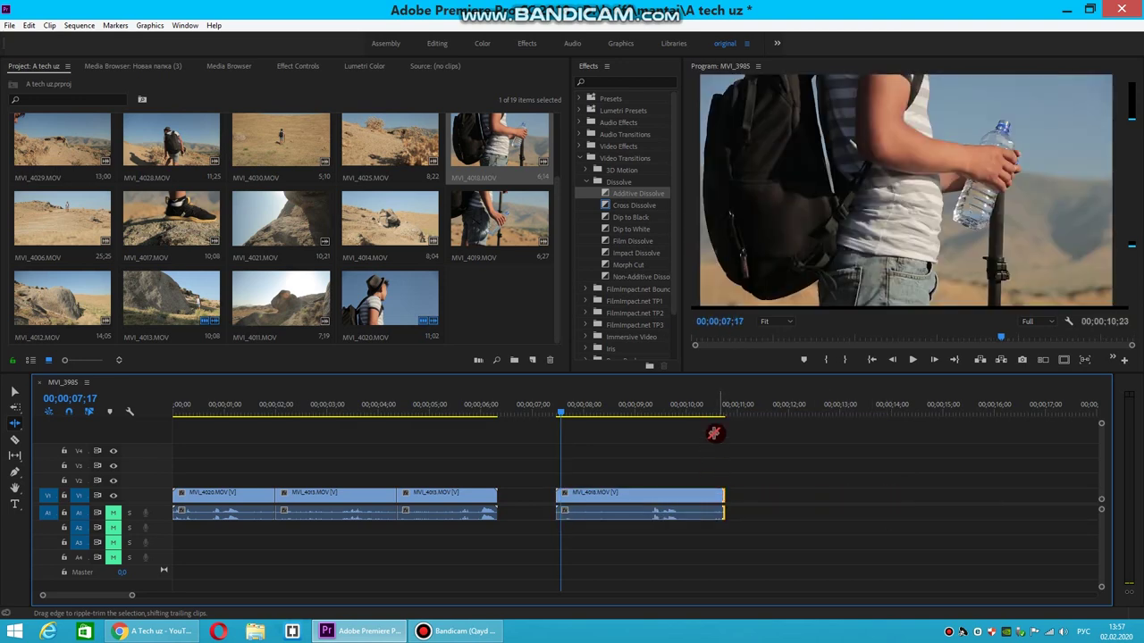
left_click_drag(723, 420, 672, 433)
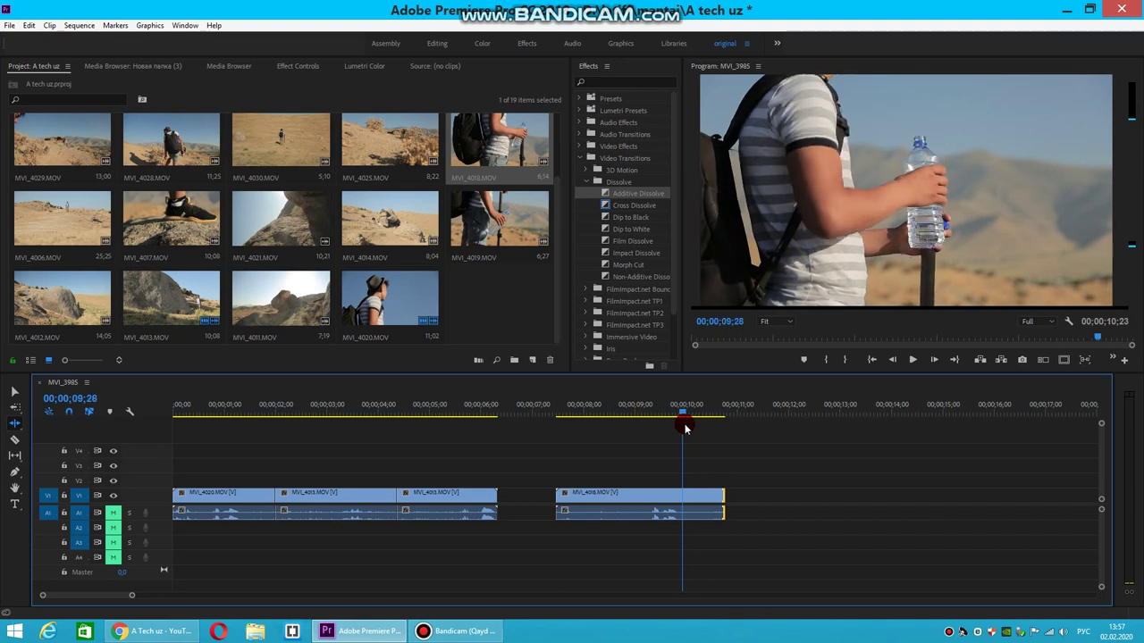
left_click_drag(557, 498, 671, 504)
left_click_drag(677, 416, 554, 424)
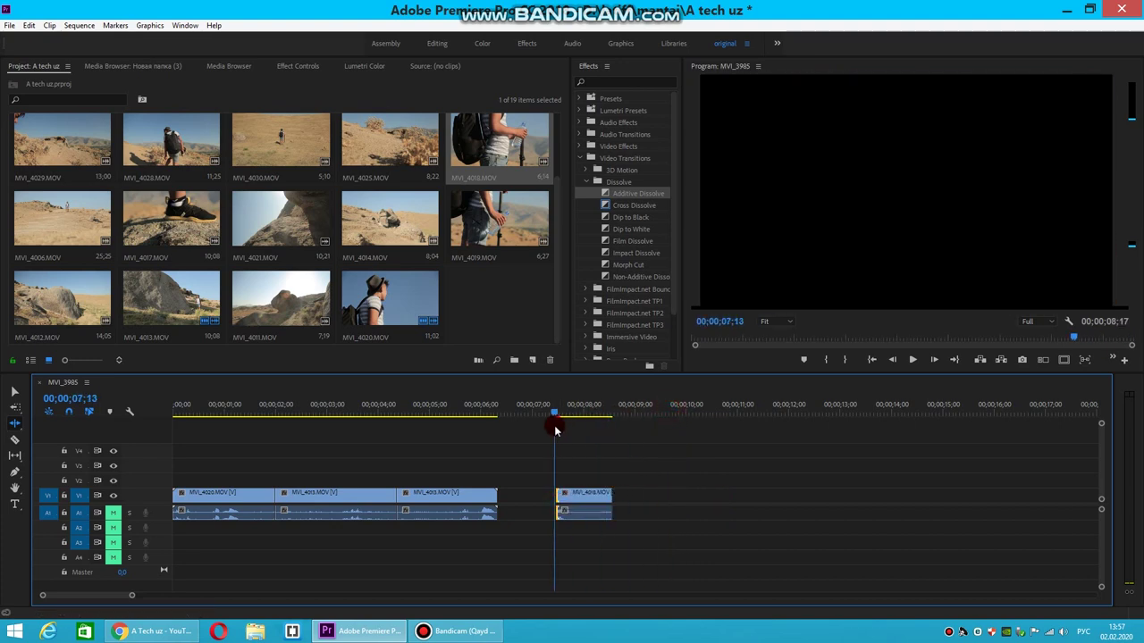
left_click(914, 360)
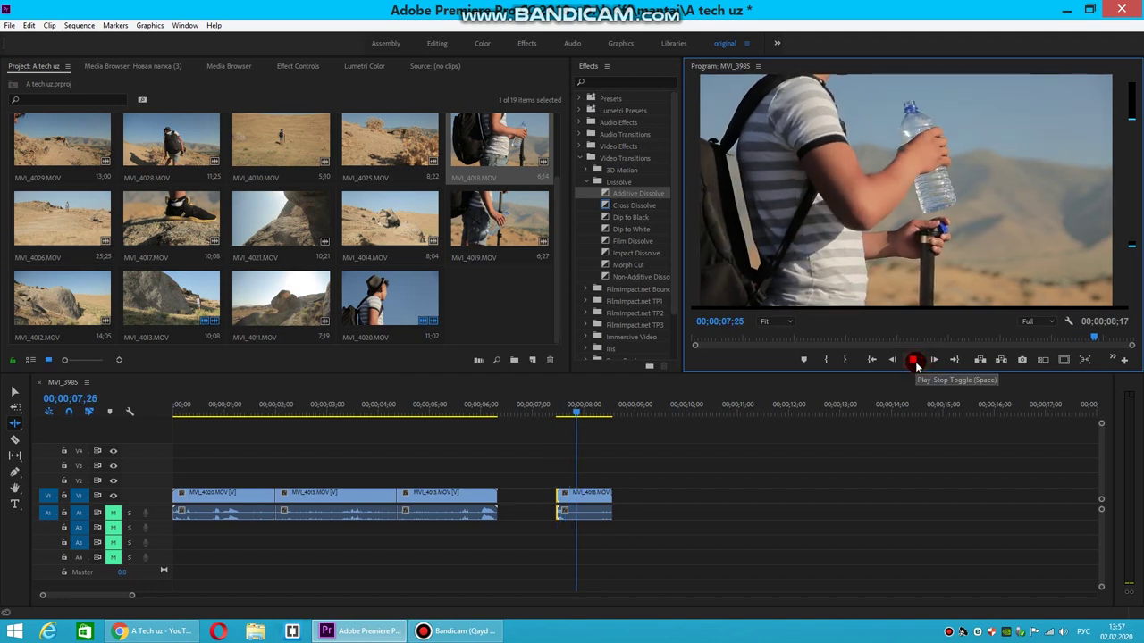
left_click(914, 360)
left_click(563, 420)
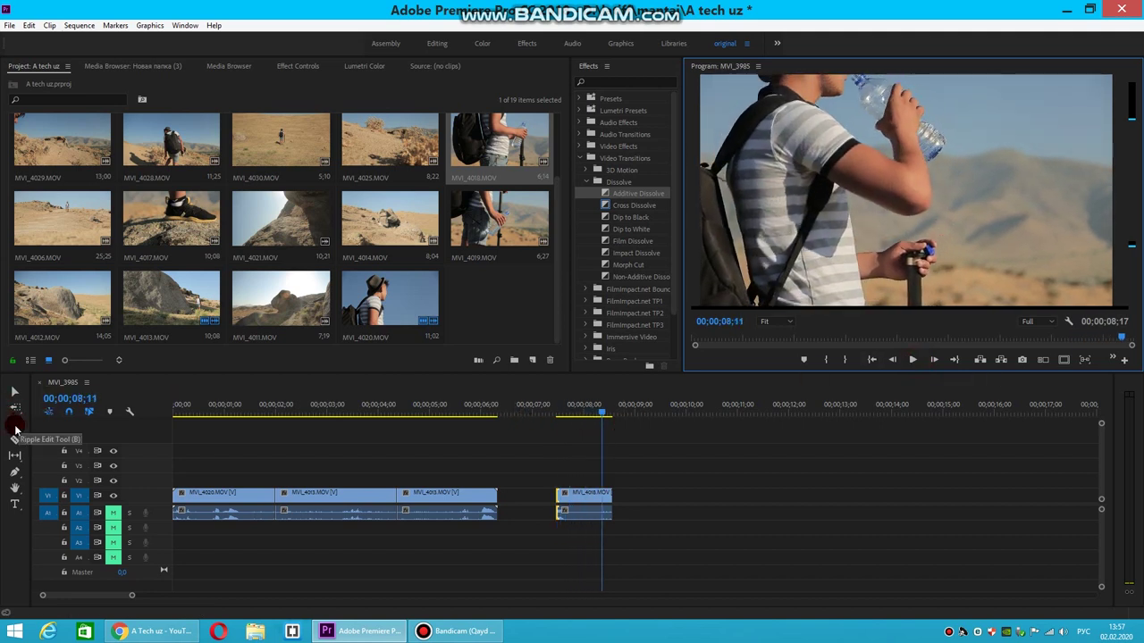
- Use the Rolling Edit tool on MVI_4018's edges so it ends at 00;00;10;16
left_click_drag(15, 430, 61, 437)
mouse_move(610, 494)
left_mouse_down()
mouse_move(776, 496)
mouse_move(662, 494)
mouse_move(714, 496)
left_mouse_up()
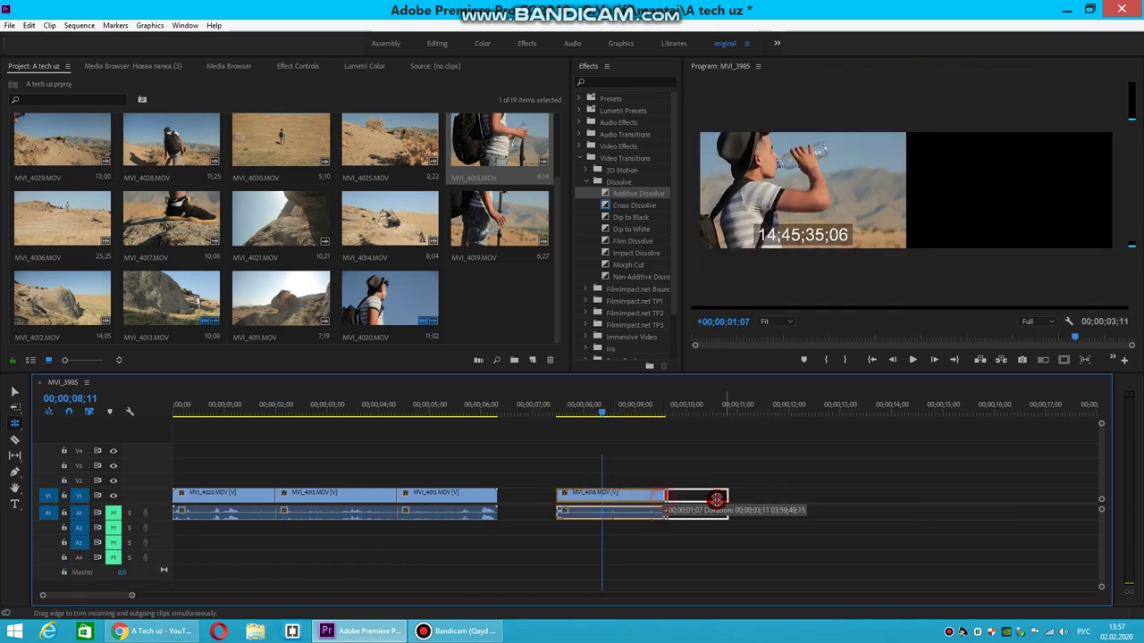
left_click_drag(585, 499, 636, 496)
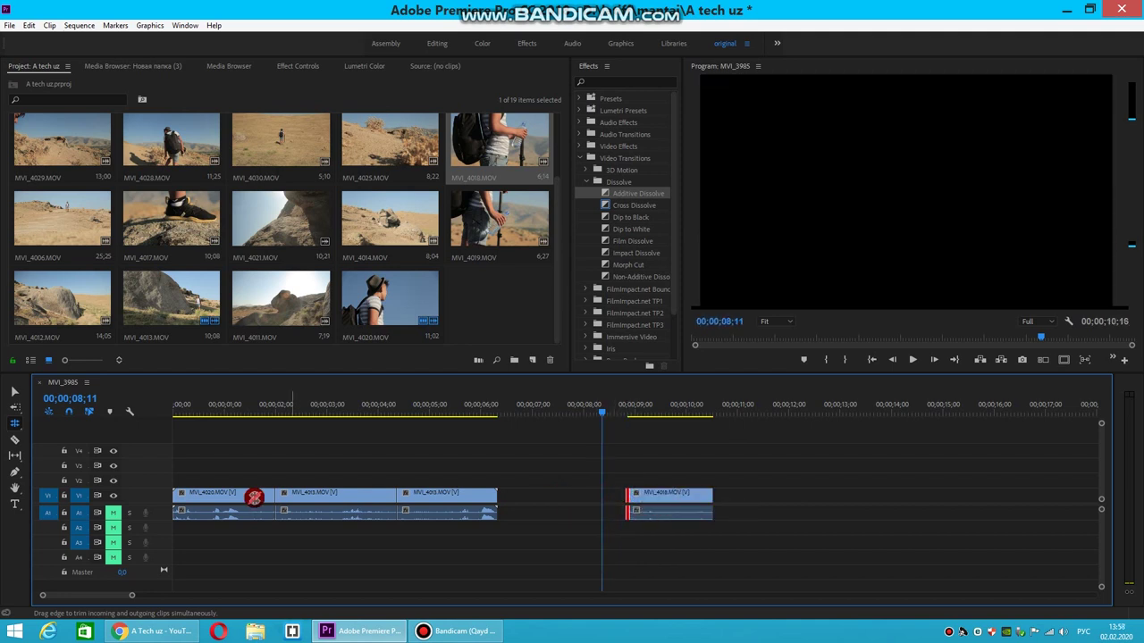
left_click(15, 430)
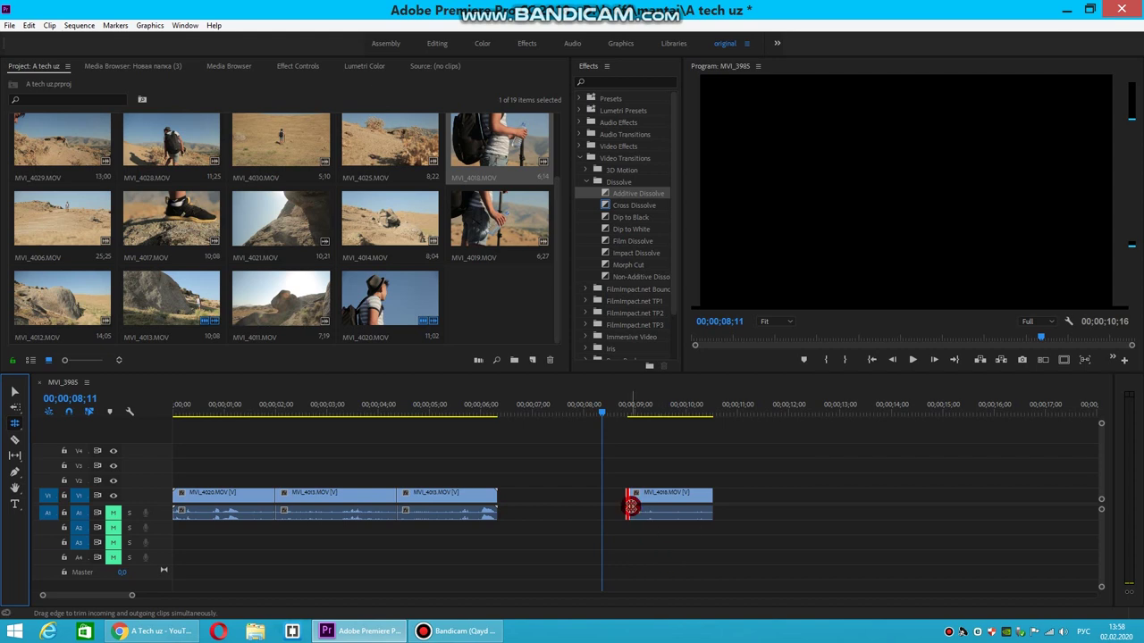
left_click_drag(631, 506, 597, 506)
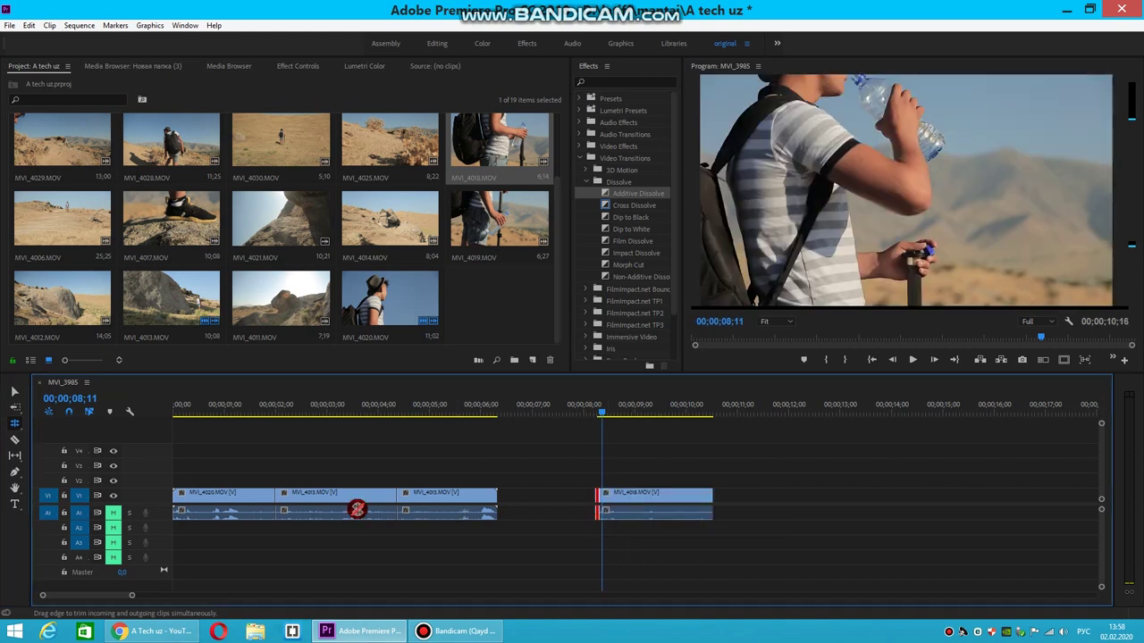
- Rate-stretch MVI_4018 to 27.09% speed so it plays much longer
left_click(14, 429)
left_click(53, 446)
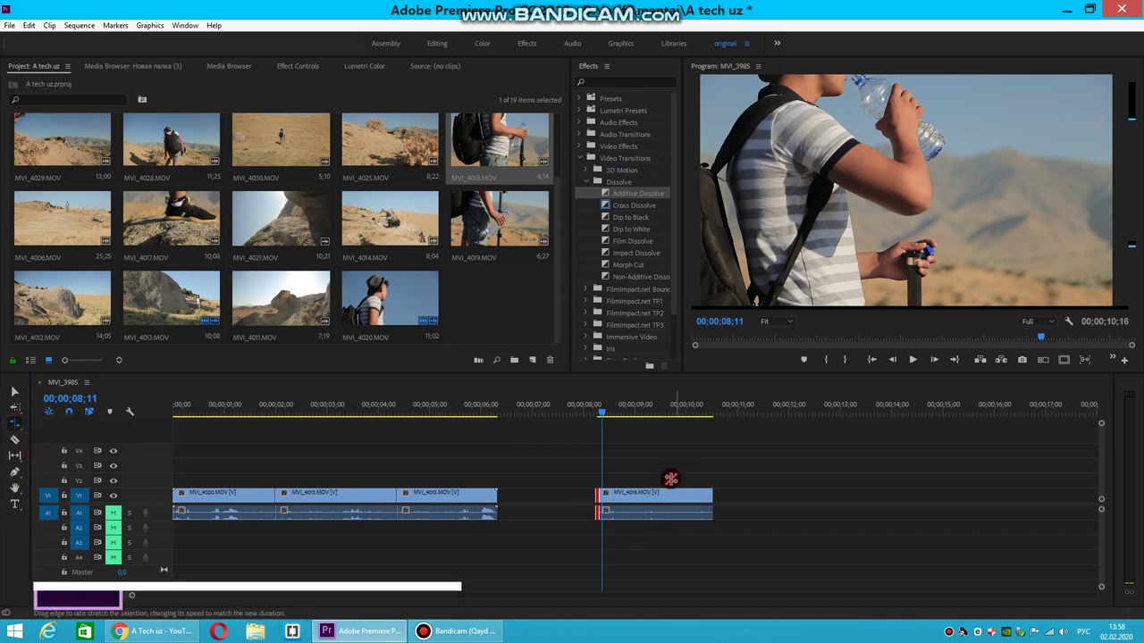
left_click_drag(613, 410, 659, 410)
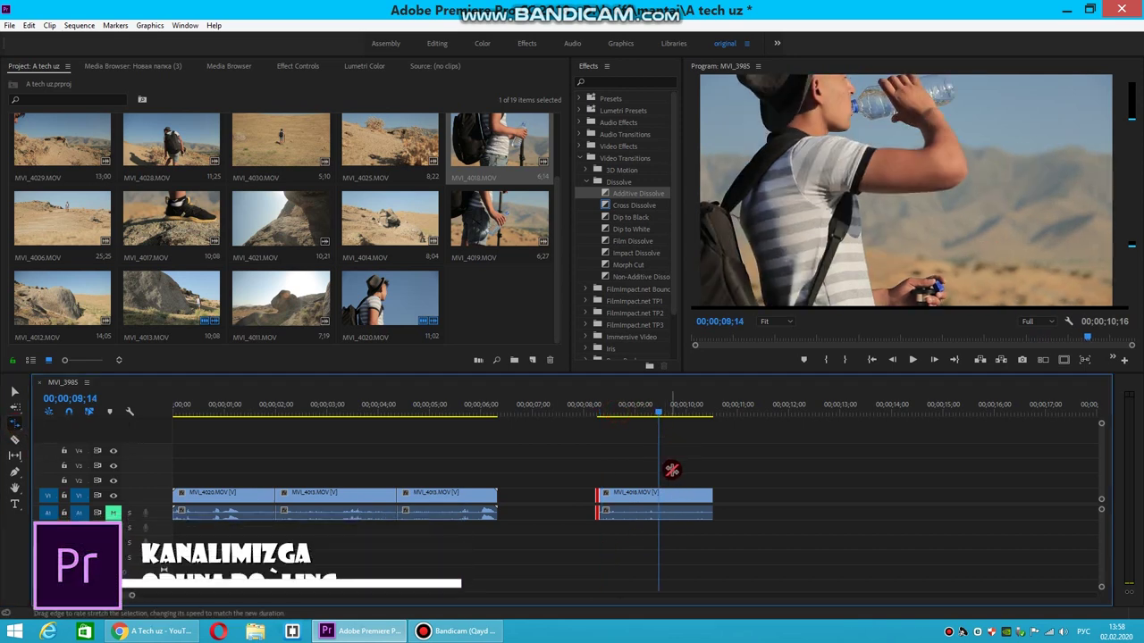
left_click(702, 495)
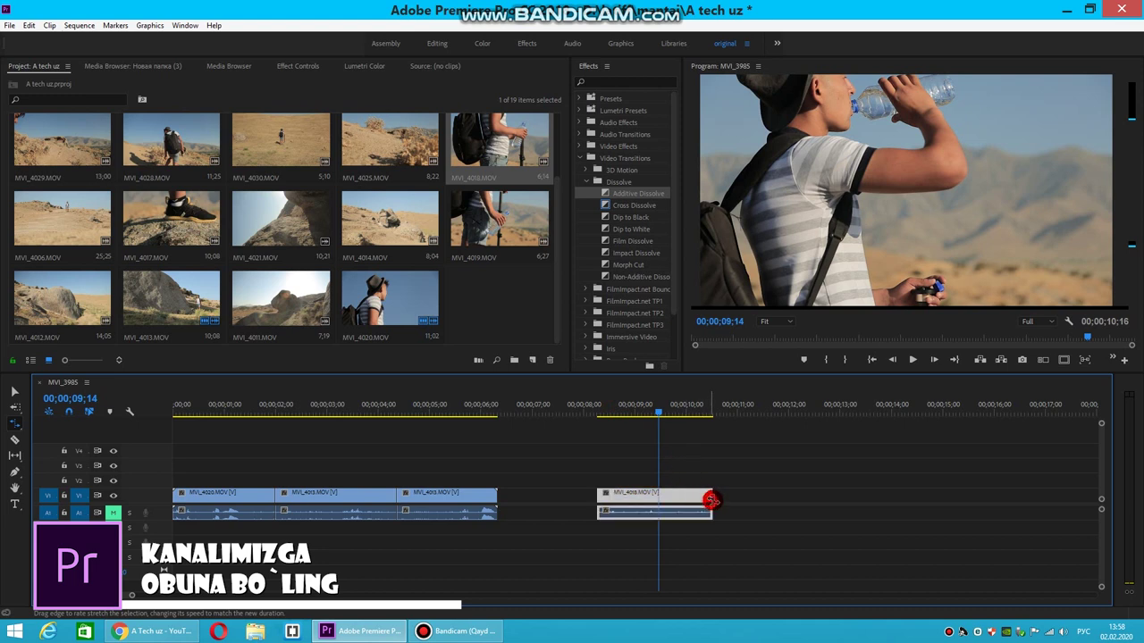
left_click_drag(710, 500, 719, 499)
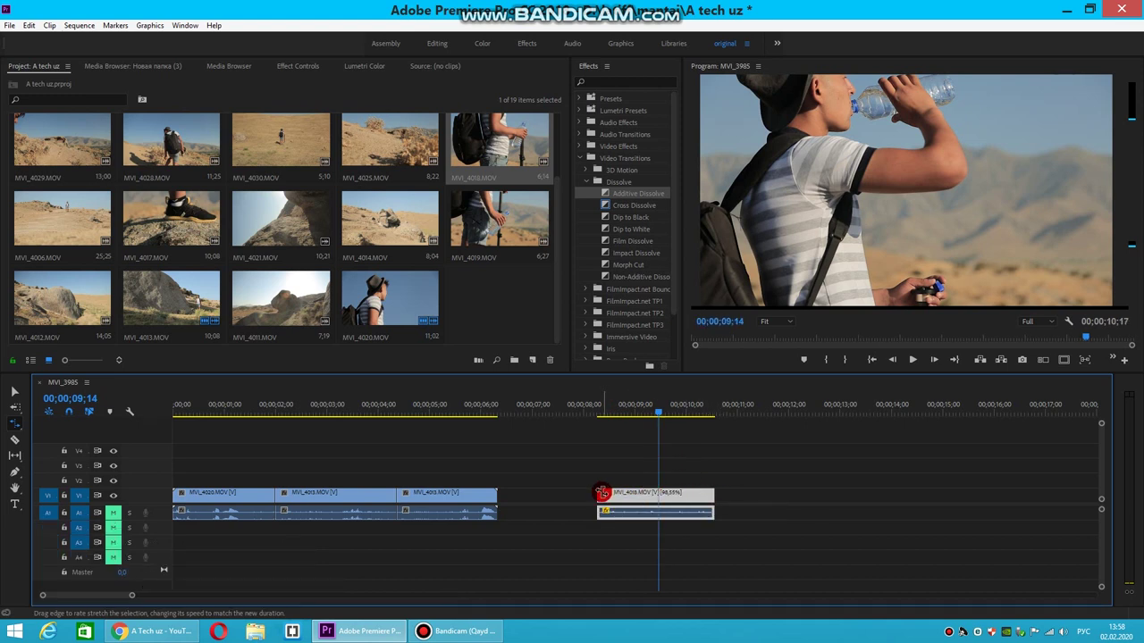
left_click_drag(598, 494, 516, 501)
mouse_move(524, 414)
left_mouse_down()
mouse_move(623, 414)
mouse_move(734, 496)
mouse_move(942, 499)
left_mouse_up()
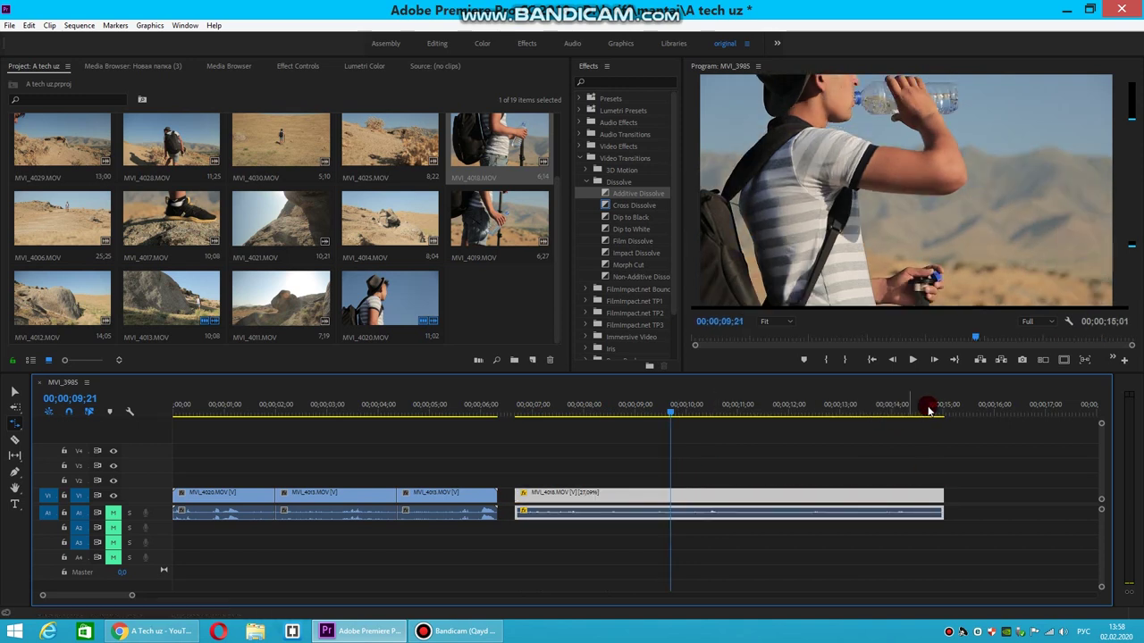
left_click(519, 410)
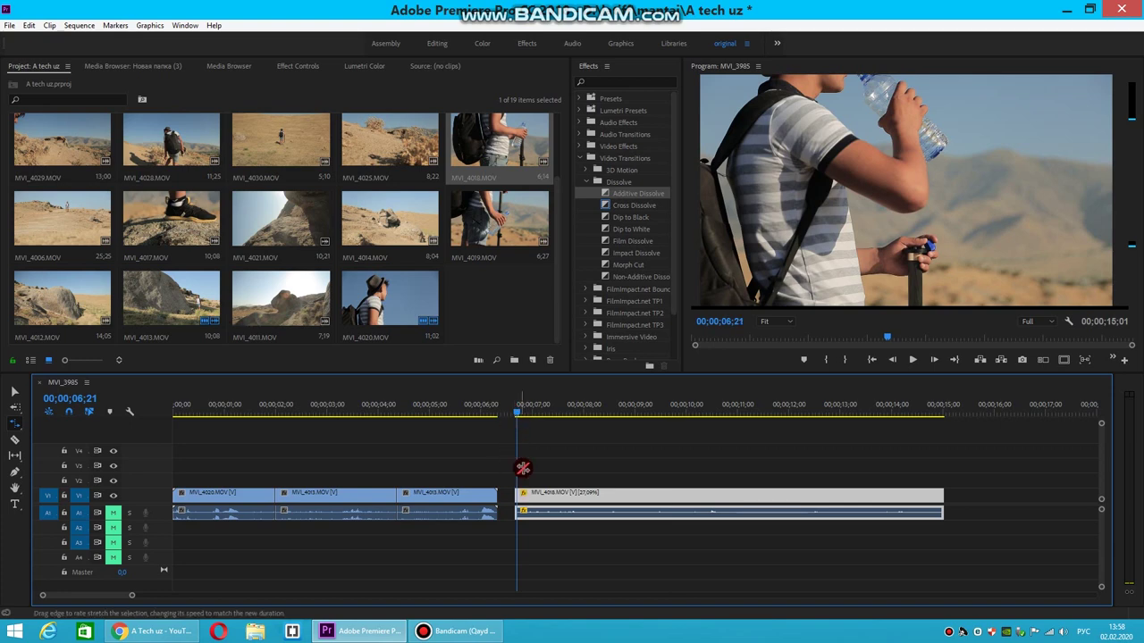
left_click_drag(521, 412, 672, 411)
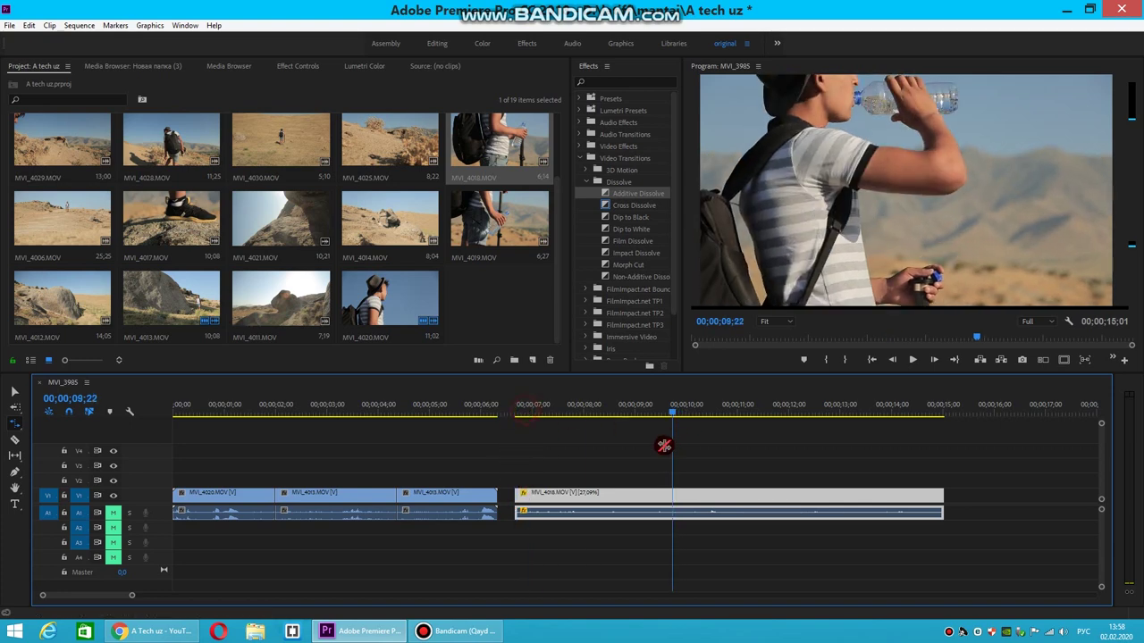
- Move MVI_4018 left against the third clip, ending the sequence at 00;00;14;21
left_click(14, 391)
left_click(572, 502)
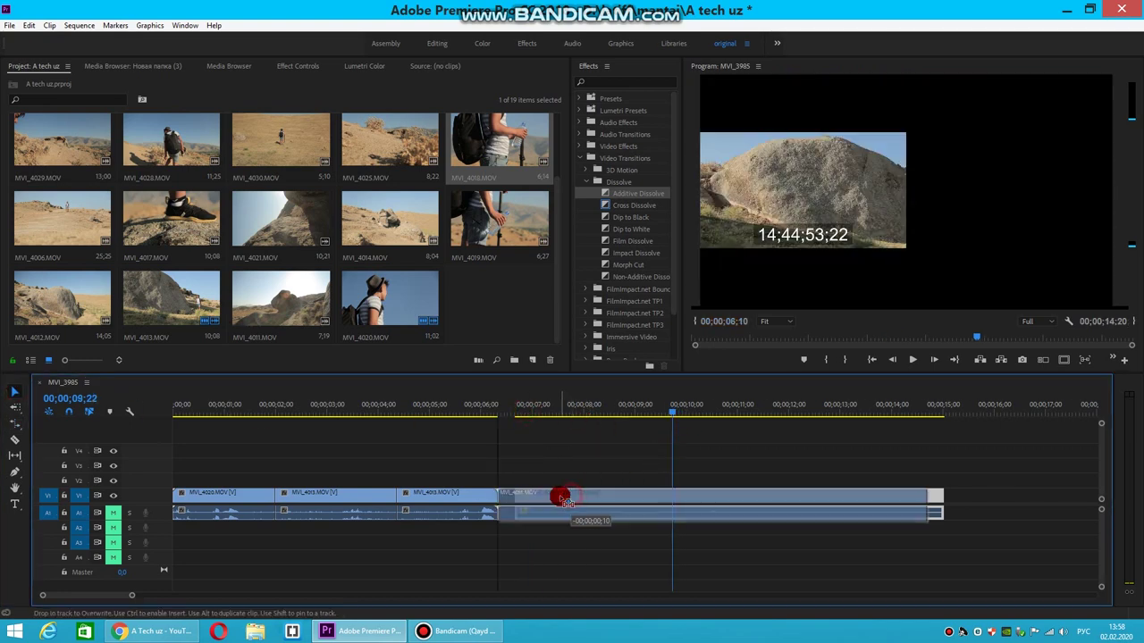
left_click_drag(572, 502, 556, 502)
left_click_drag(510, 408, 499, 410)
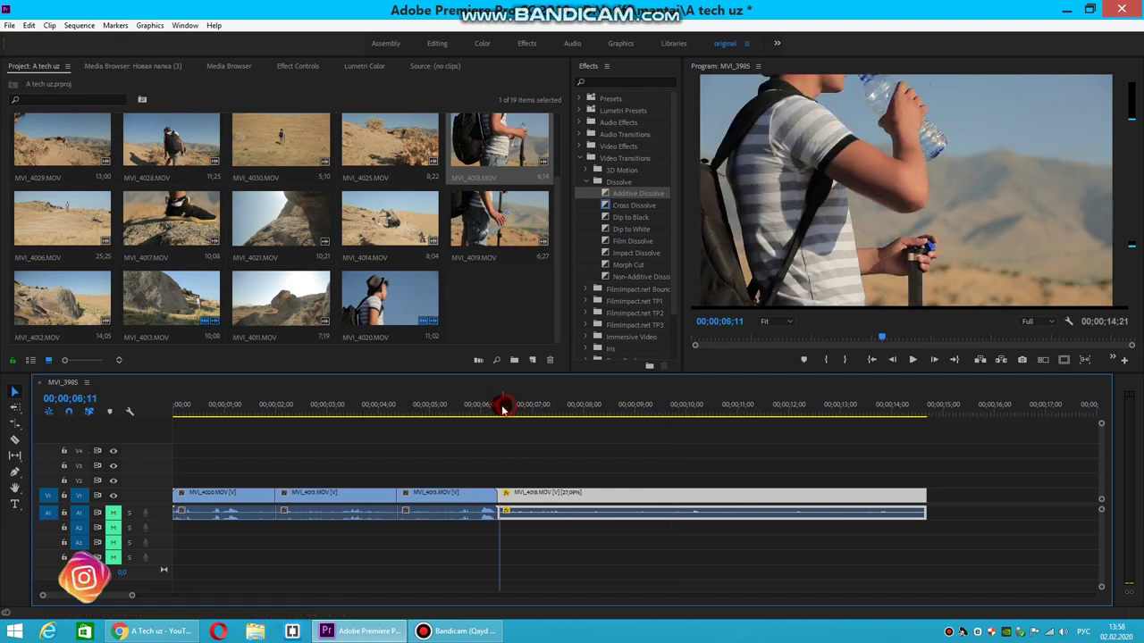
right_click(582, 503)
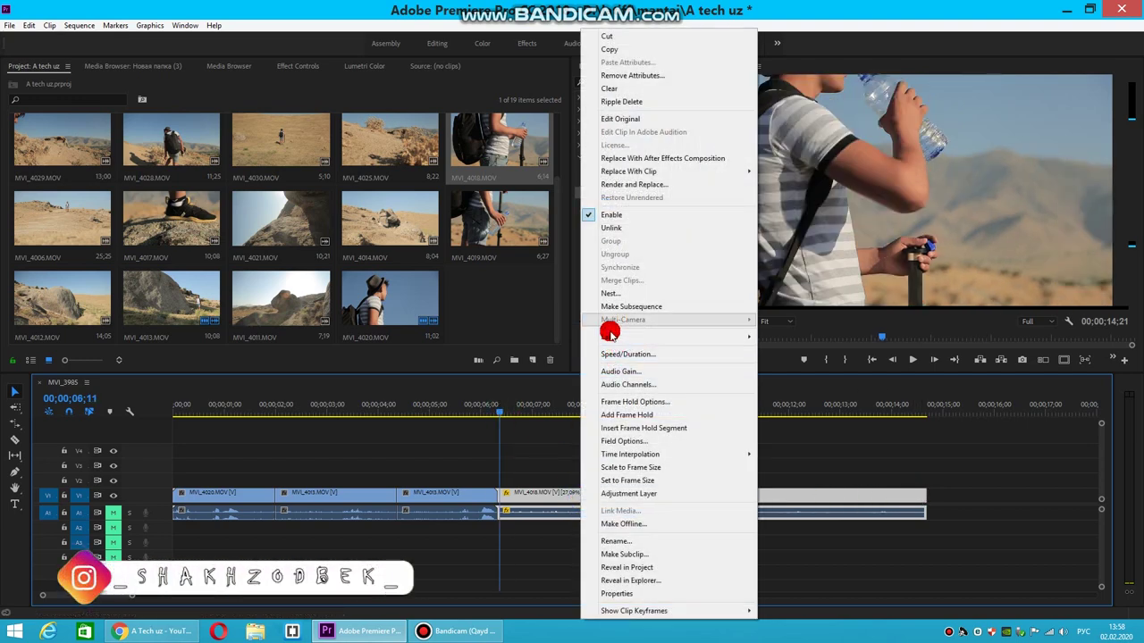
left_click(615, 354)
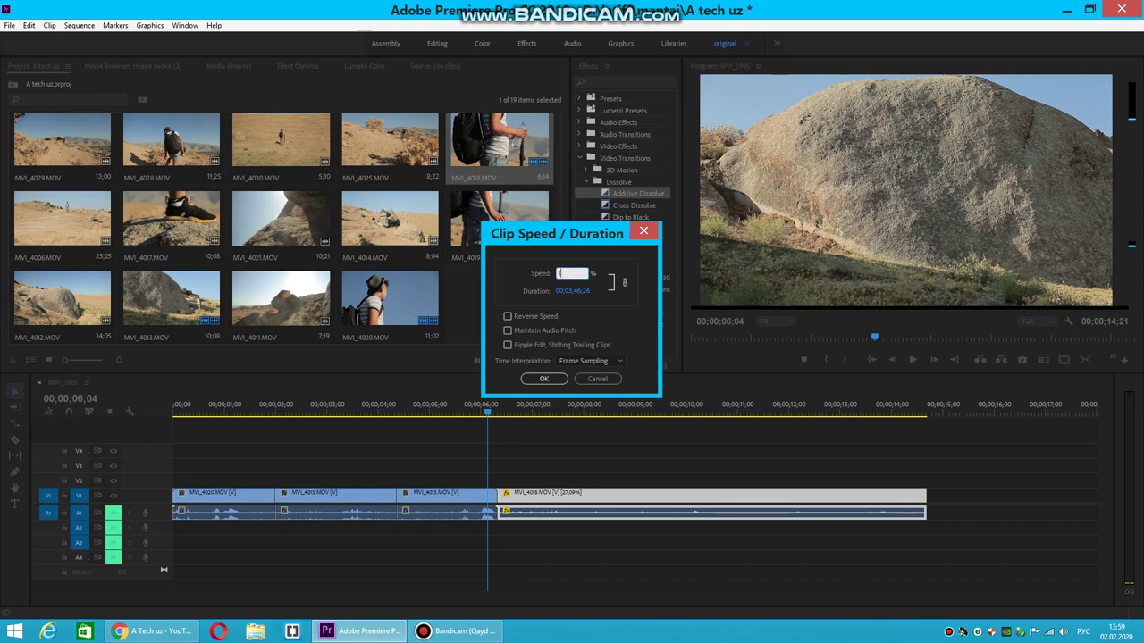
left_click(553, 380)
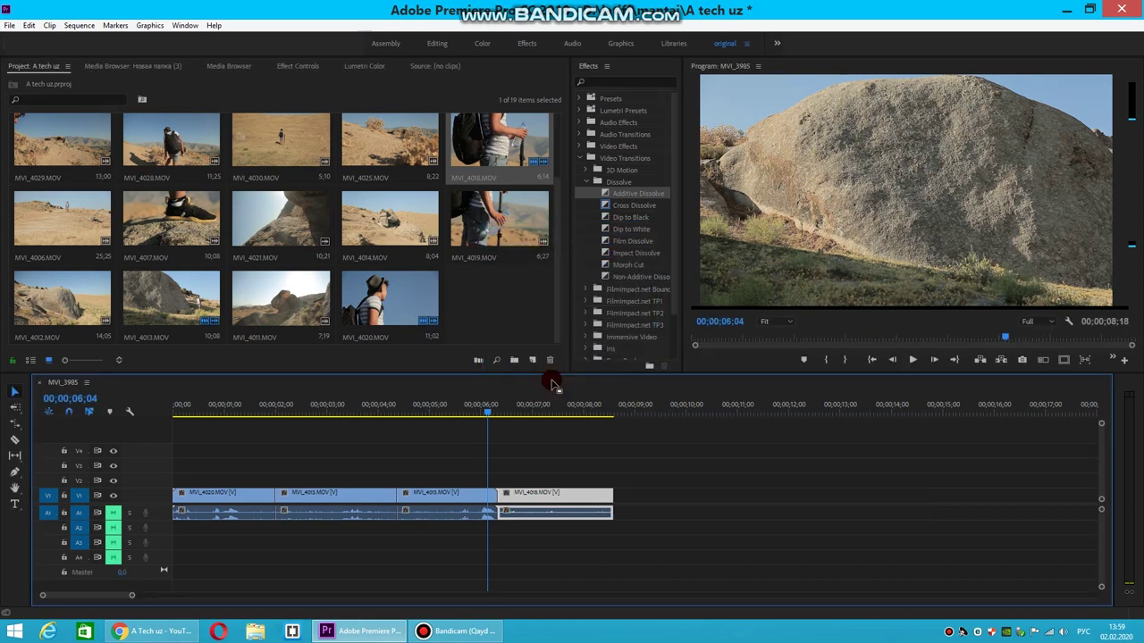
left_click_drag(477, 409, 500, 416)
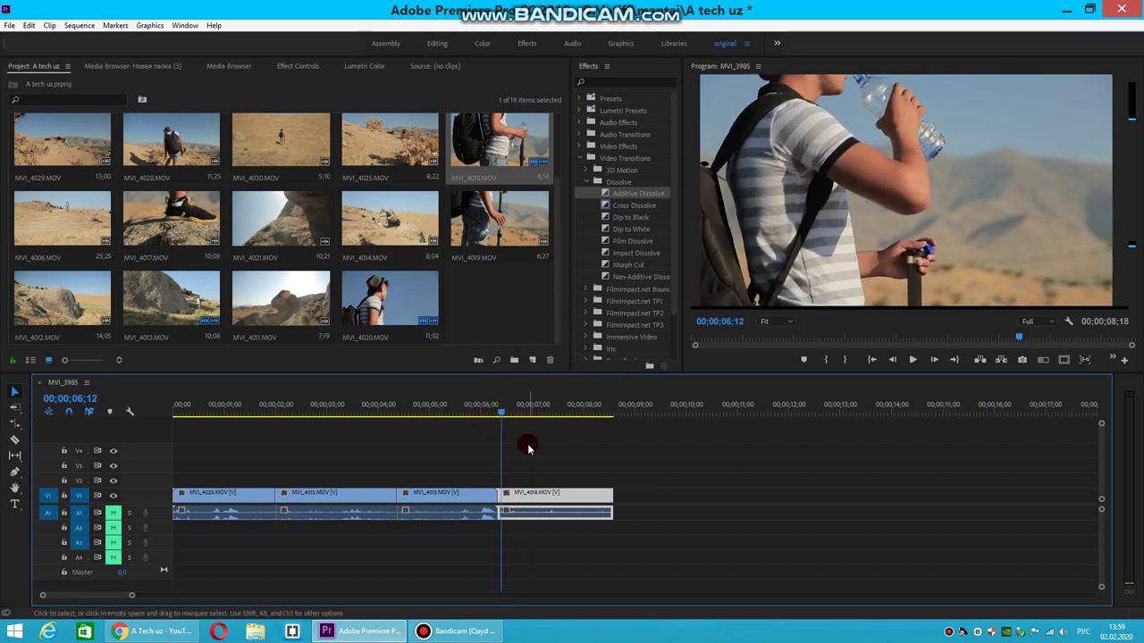
left_click_drag(506, 404, 500, 431)
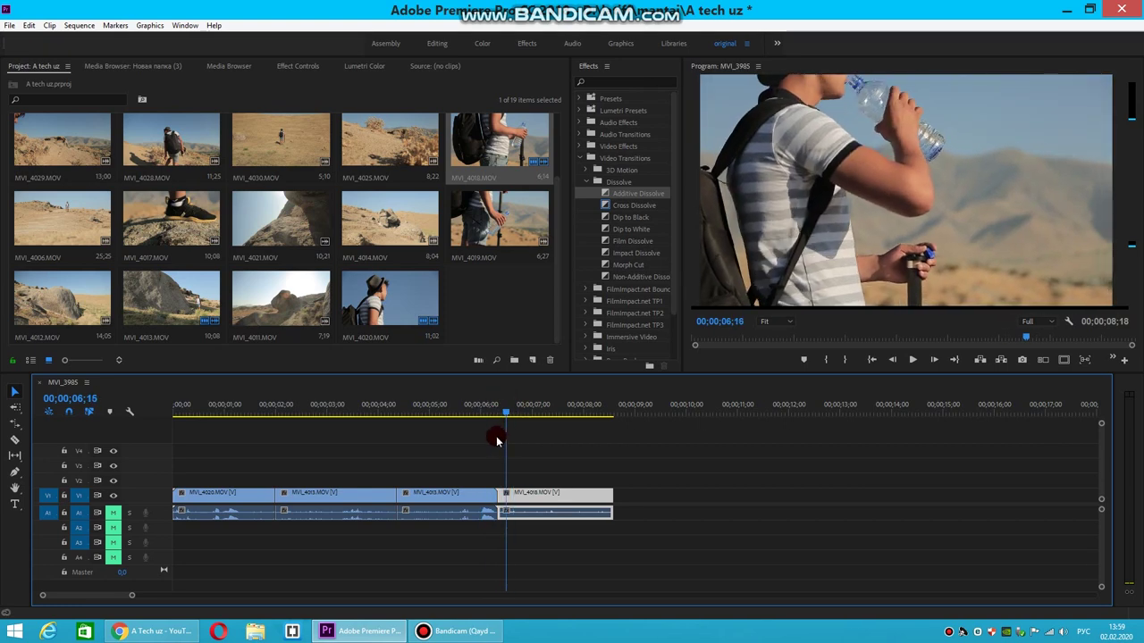
left_click_drag(500, 431, 517, 435)
left_click_drag(616, 493, 566, 487)
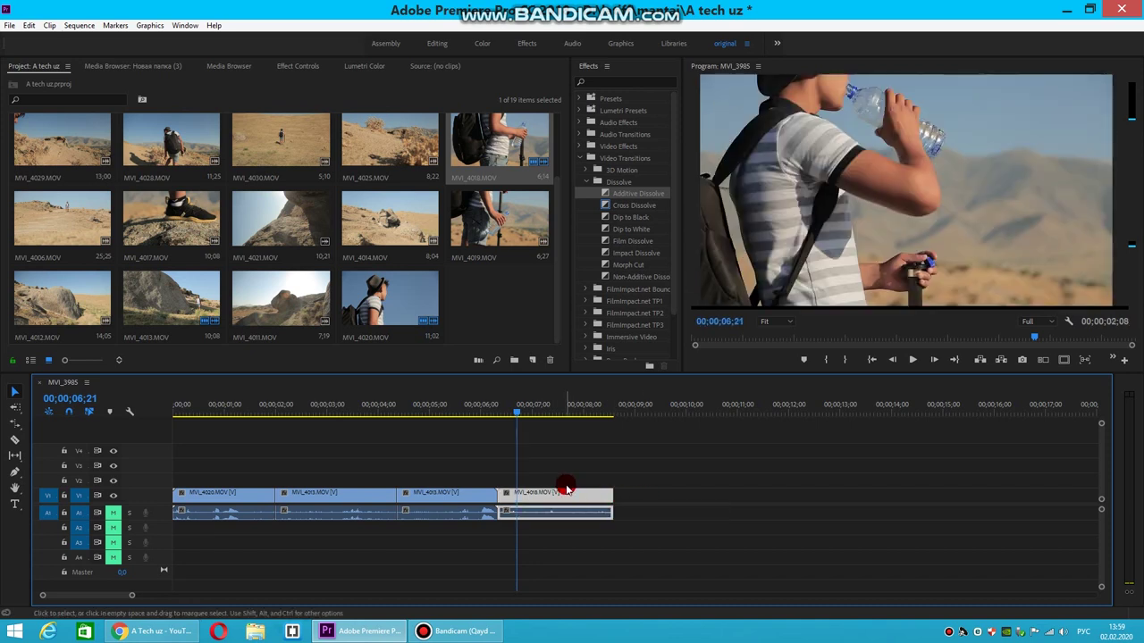
left_click(15, 455)
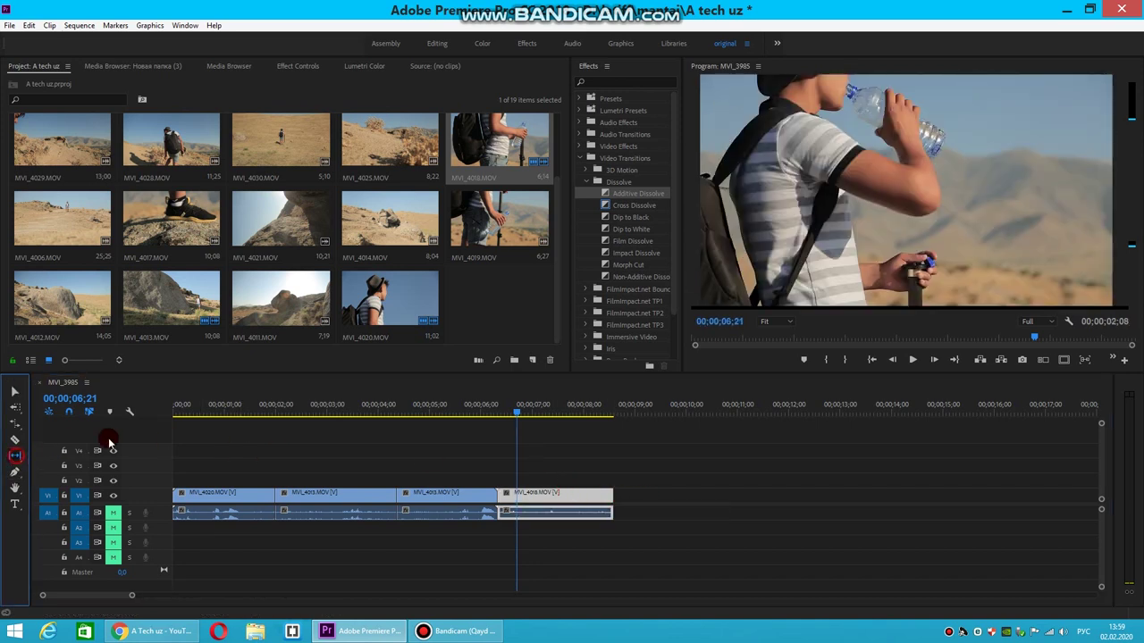
- Rate-stretch MVI_4018 to 36.34% speed, extending the sequence to 00;00;12;17, and play it back
left_click(15, 455)
left_click(18, 431)
left_click(32, 443)
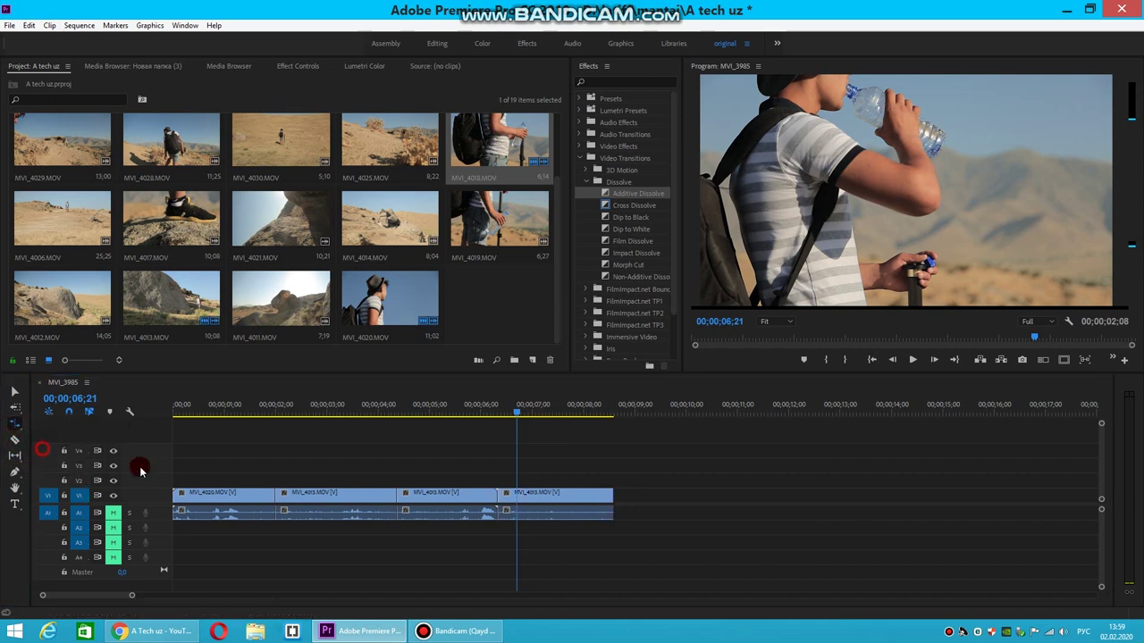
left_click_drag(613, 497, 816, 504)
left_click(913, 359)
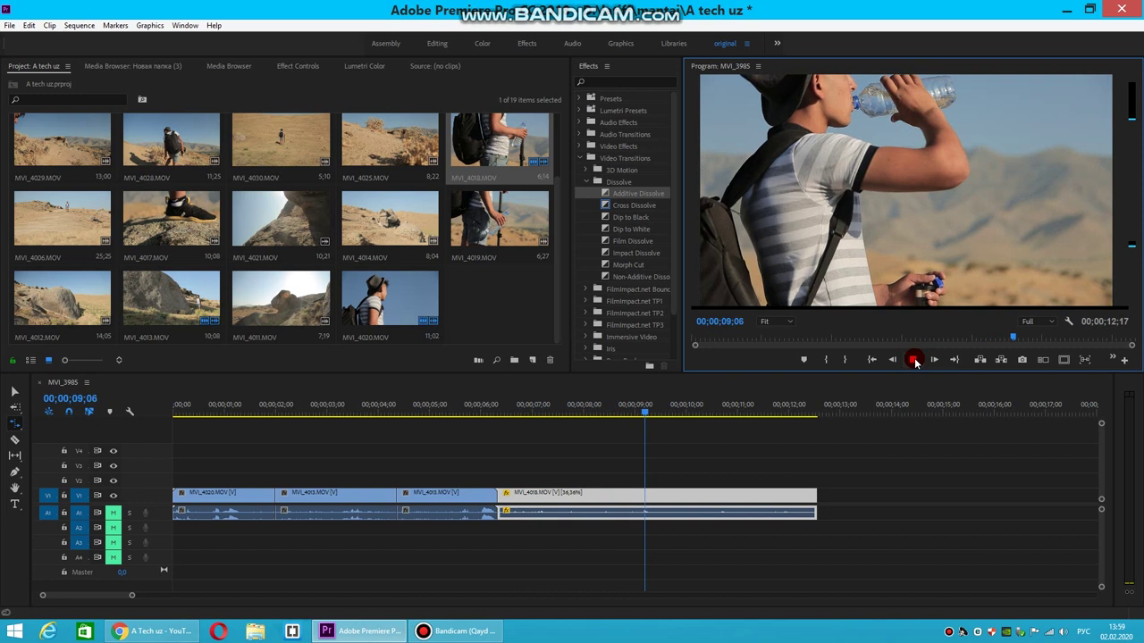
left_click(742, 532)
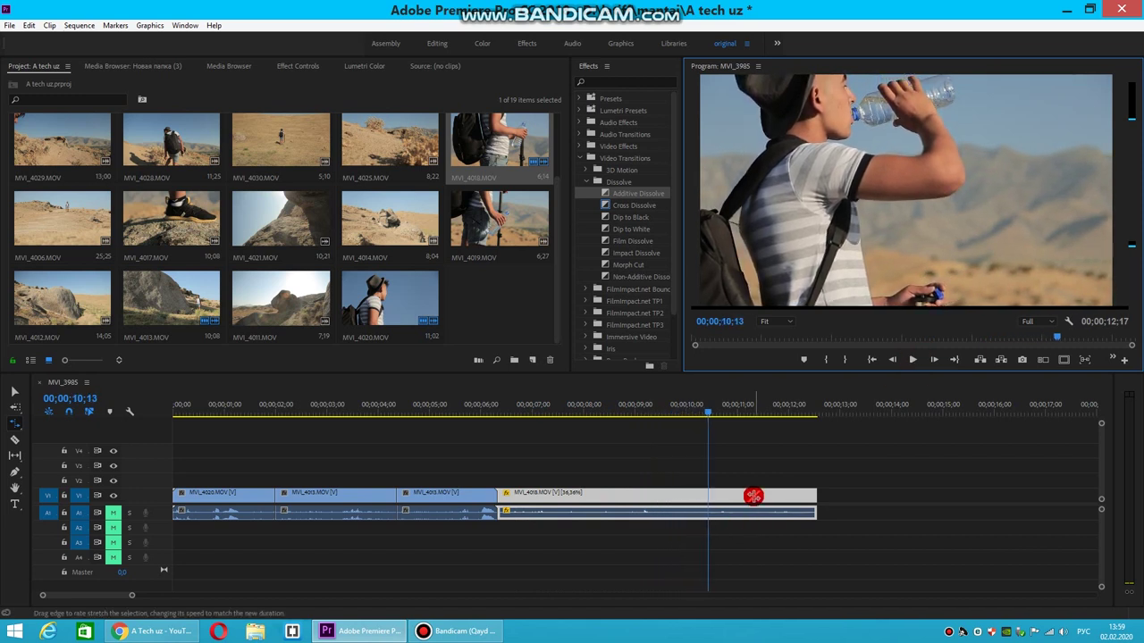
left_click(19, 439)
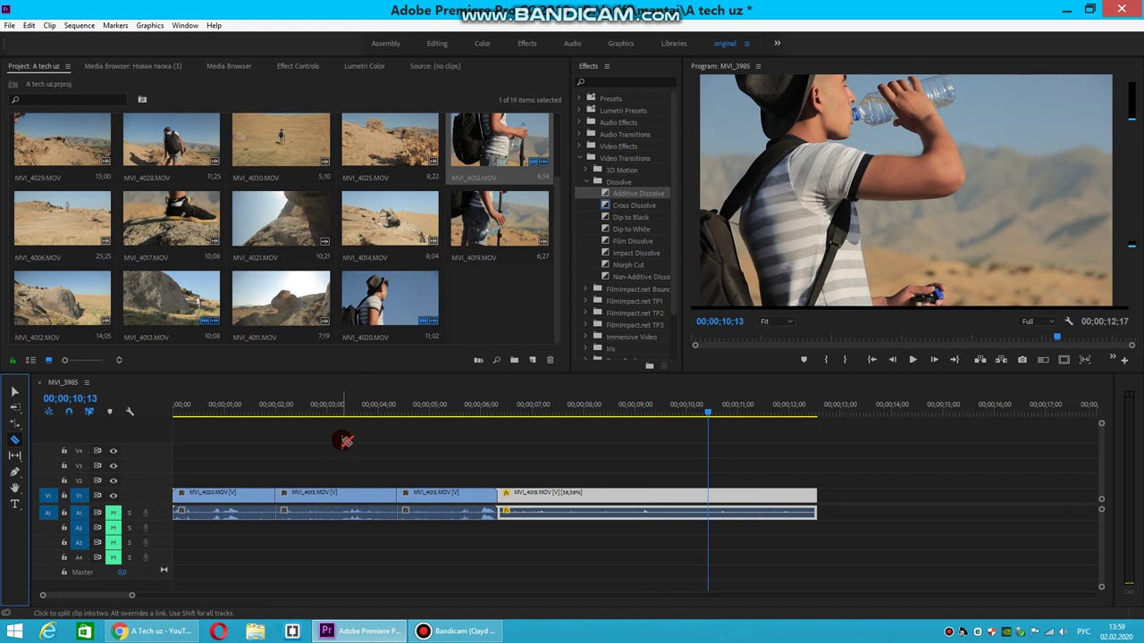
- Razor-cut MVI_4020 at about one second and cut MVI_4018 into four more pieces
left_click(224, 512)
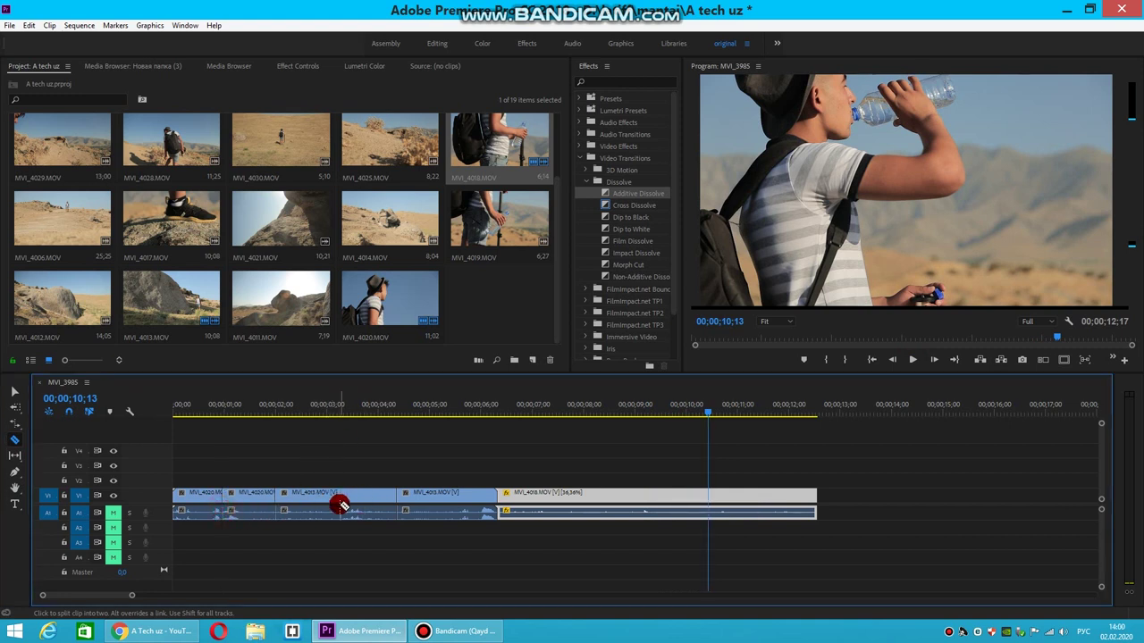
left_click(547, 502)
left_click(631, 502)
left_click(688, 502)
left_click(758, 500)
key("v")
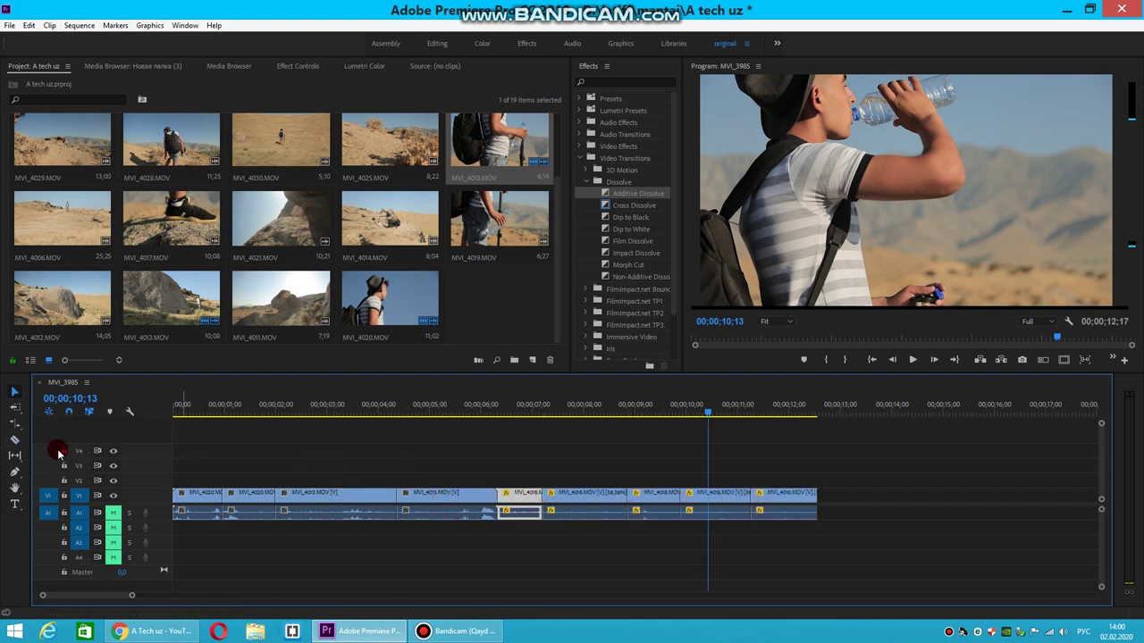
left_click(13, 456)
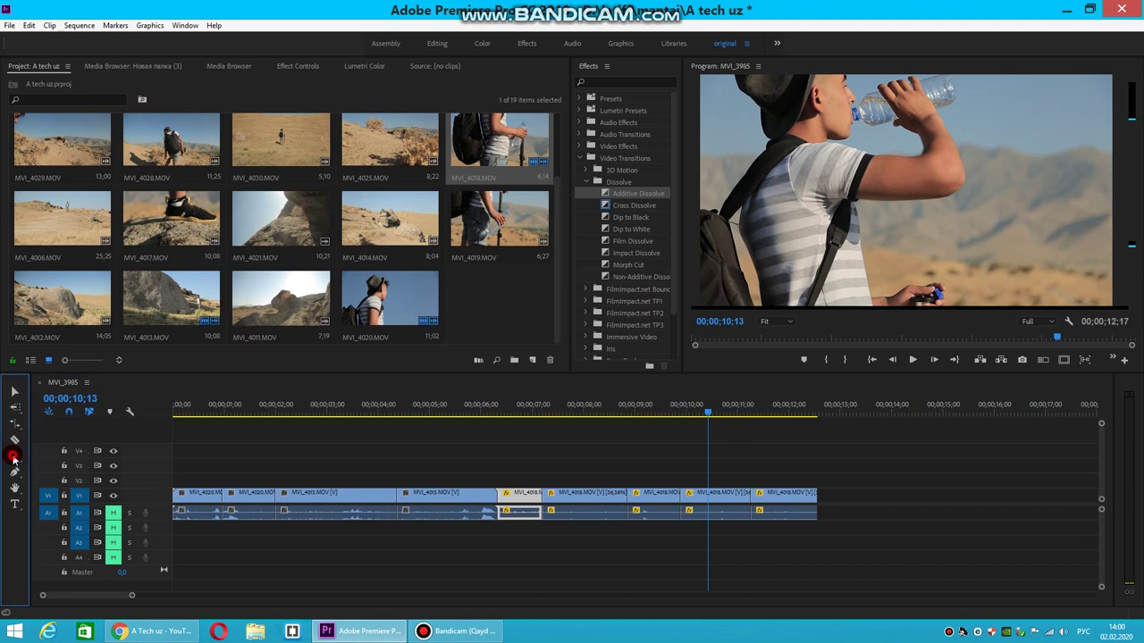
- Slip the MVI_4013 footage a few frames, scrubbing to the hiker by the rock near 02;21
left_click_drag(284, 488, 323, 492)
mouse_move(709, 420)
left_mouse_down()
mouse_move(514, 482)
mouse_move(280, 494)
left_mouse_up()
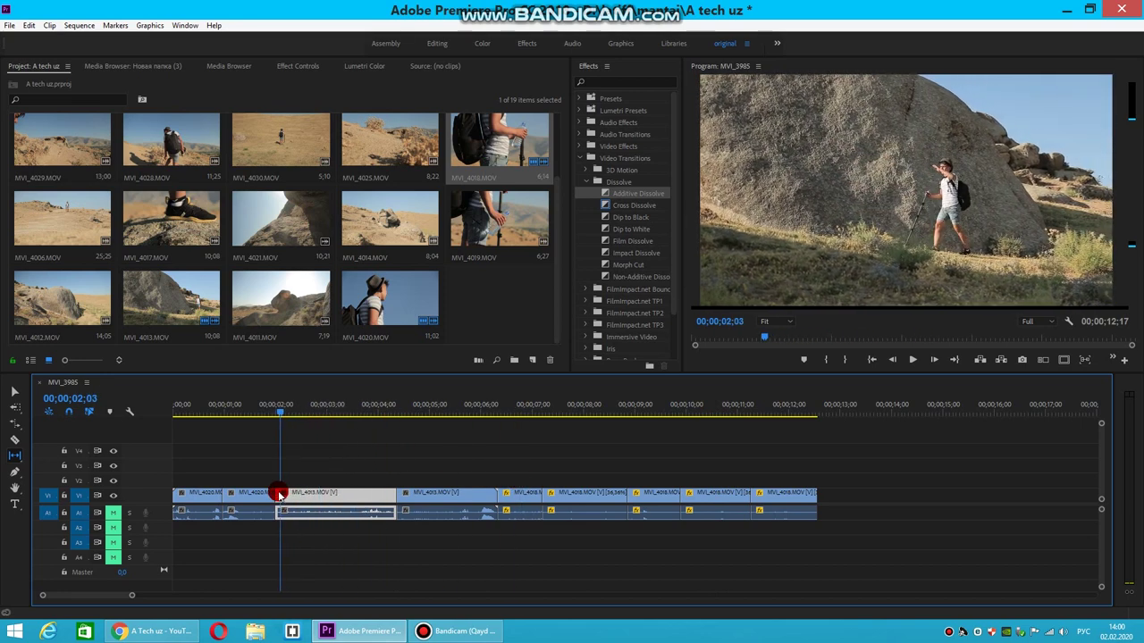
mouse_move(279, 494)
left_mouse_down()
mouse_move(384, 500)
mouse_move(315, 497)
left_mouse_up()
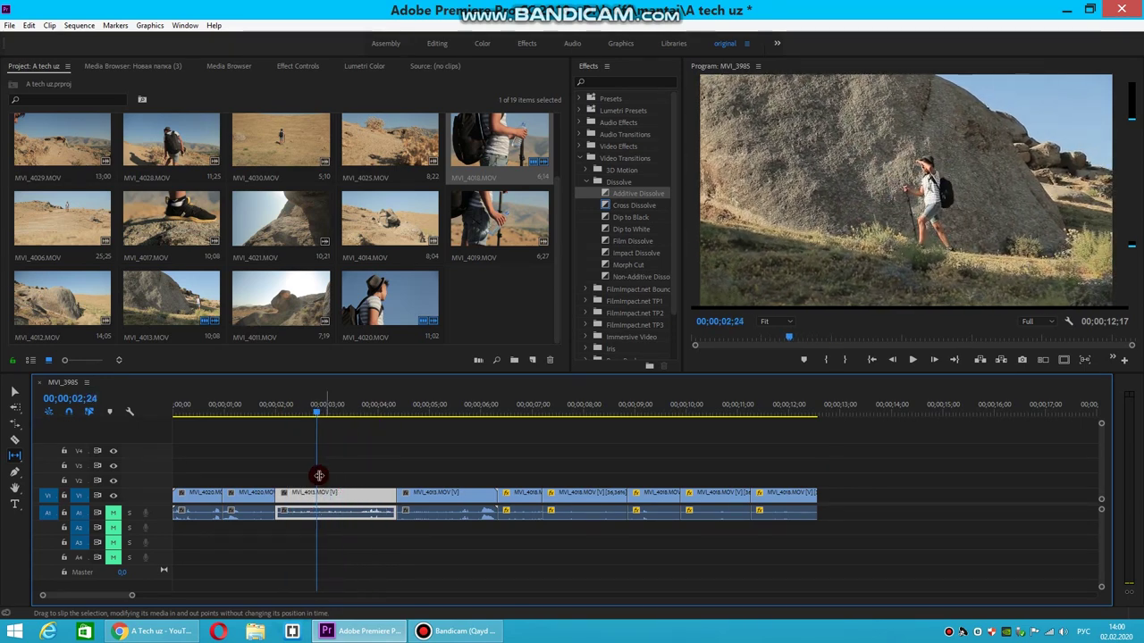
left_click(312, 413)
mouse_move(305, 417)
left_mouse_down()
mouse_move(291, 436)
mouse_move(347, 448)
left_mouse_up()
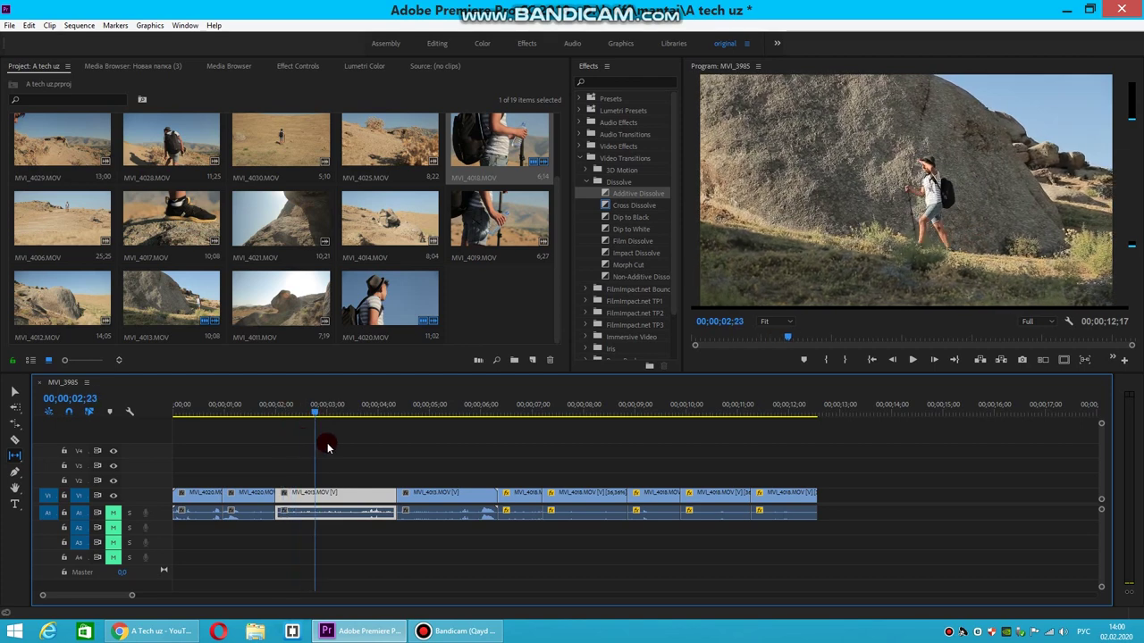
mouse_move(347, 449)
left_mouse_down()
mouse_move(375, 459)
mouse_move(357, 486)
mouse_move(286, 492)
left_mouse_up()
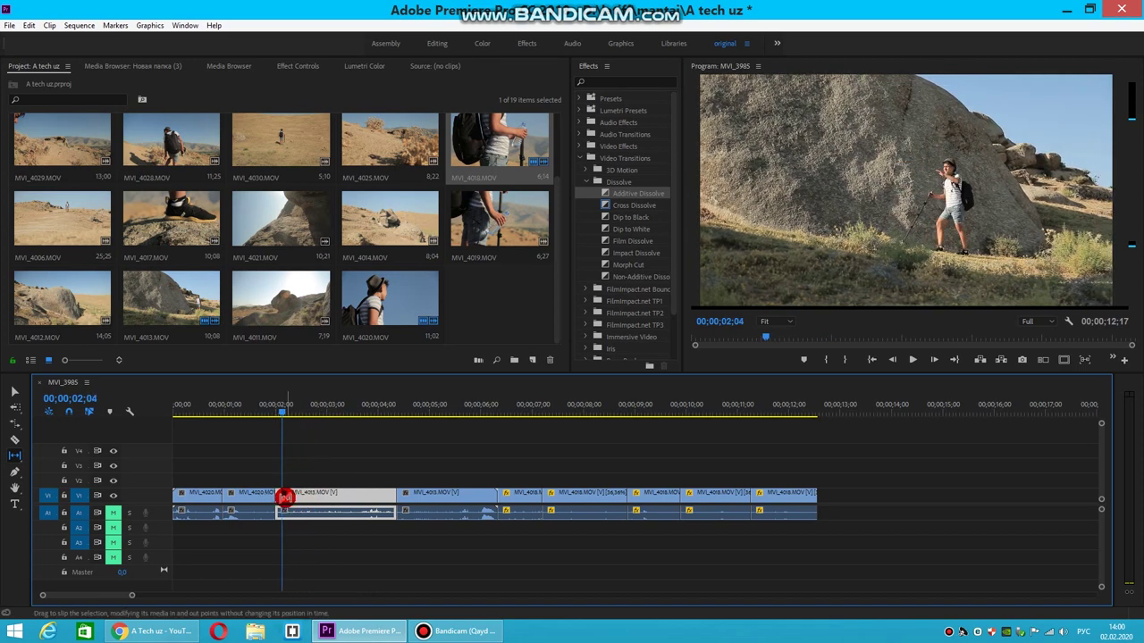
left_click_drag(285, 497, 300, 497)
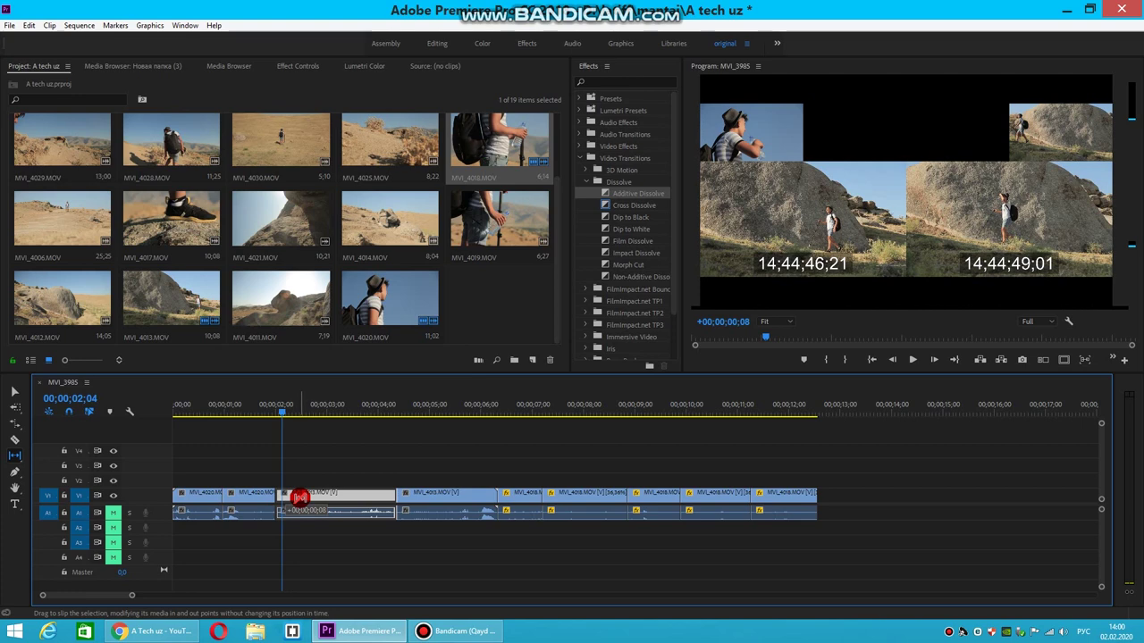
mouse_move(382, 506)
left_mouse_down()
mouse_move(263, 503)
mouse_move(278, 517)
left_mouse_up()
left_click_drag(351, 524, 349, 500)
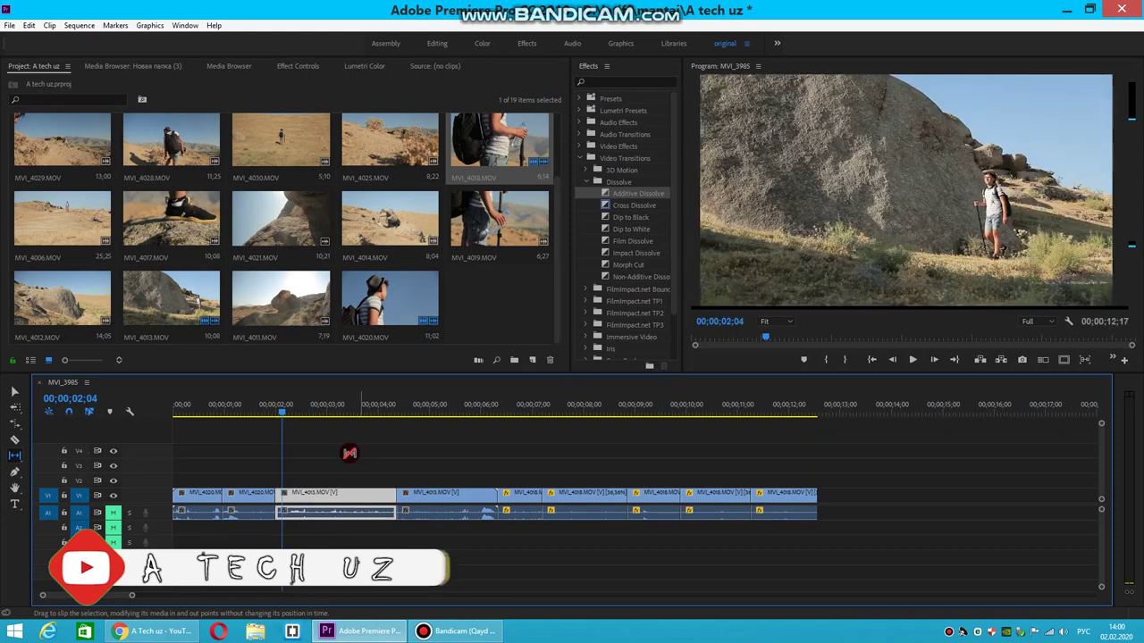
- Keep slipping MVI_4013, including nine-frame and three-second shifts, previewing from about two seconds
mouse_move(280, 417)
left_mouse_down()
mouse_move(317, 417)
mouse_move(275, 425)
left_mouse_up()
left_click_drag(281, 499, 317, 496)
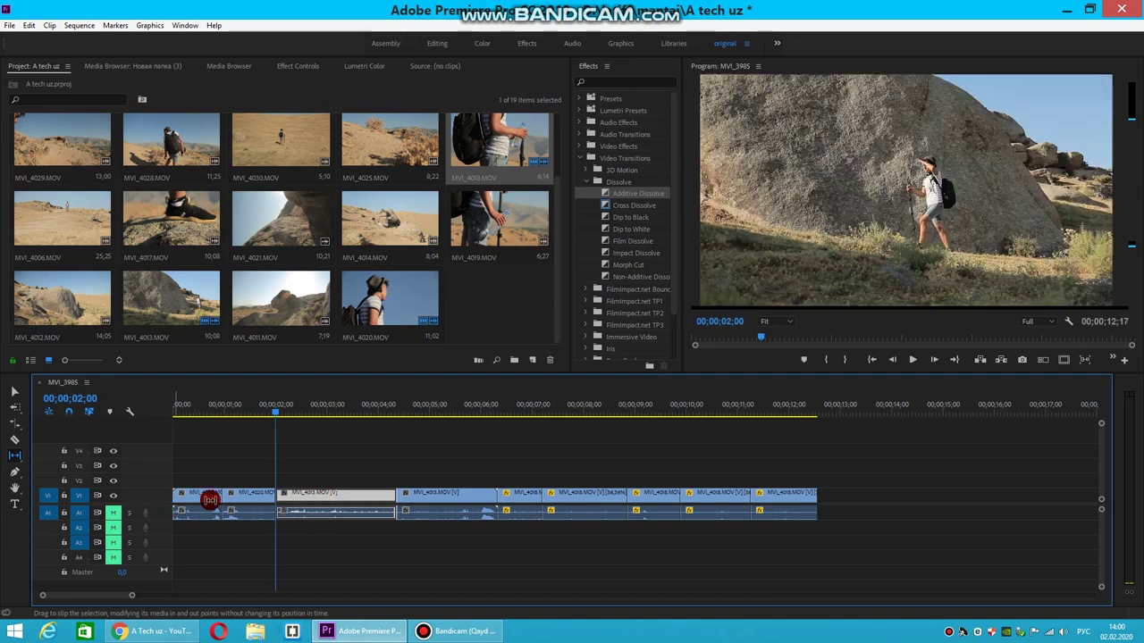
left_click_drag(281, 406, 378, 436)
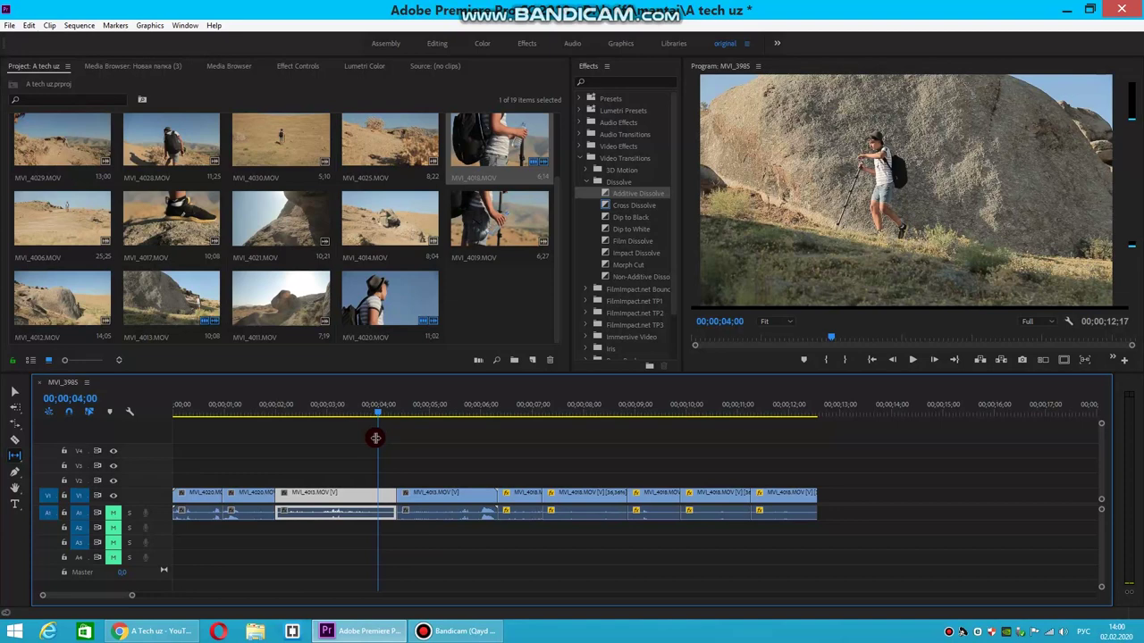
mouse_move(375, 497)
left_mouse_down()
mouse_move(396, 497)
mouse_move(295, 495)
left_mouse_up()
mouse_move(386, 415)
left_mouse_down()
mouse_move(276, 435)
mouse_move(385, 439)
left_mouse_up()
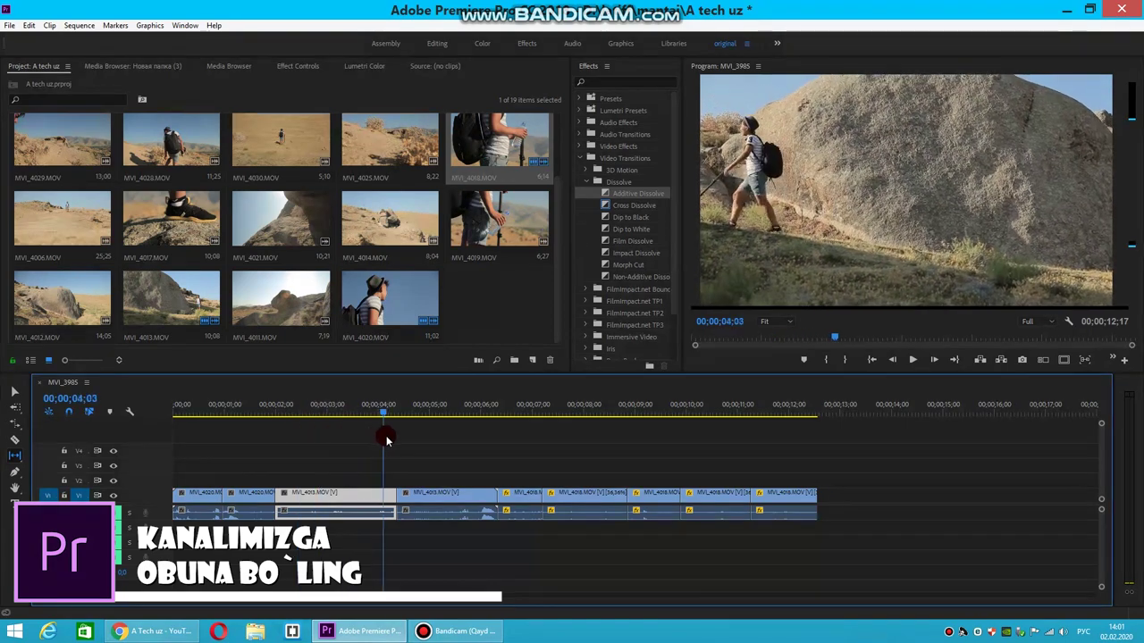
mouse_move(385, 439)
left_mouse_down()
mouse_move(276, 460)
mouse_move(385, 456)
left_mouse_up()
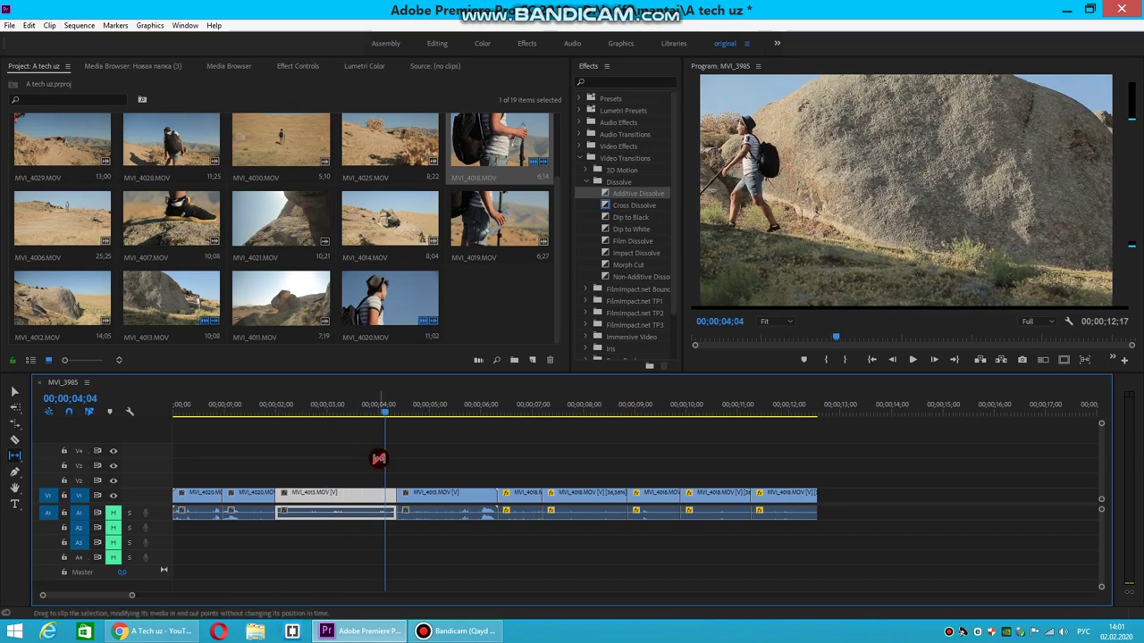
mouse_move(387, 498)
left_mouse_down()
mouse_move(377, 501)
mouse_move(439, 501)
left_mouse_up()
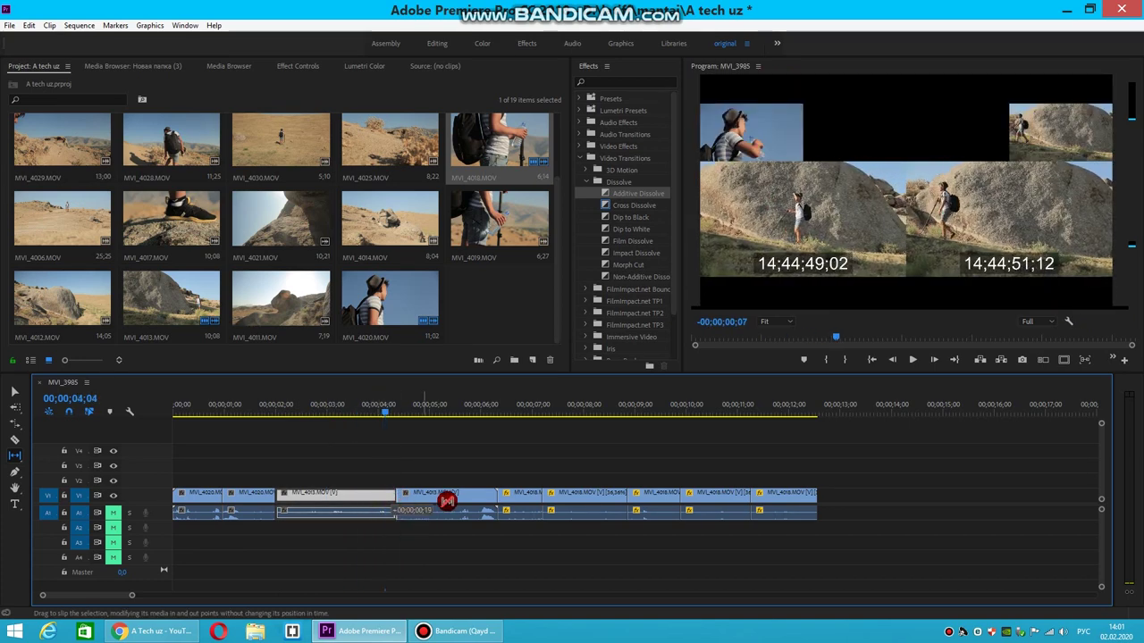
left_click_drag(565, 507, 542, 467)
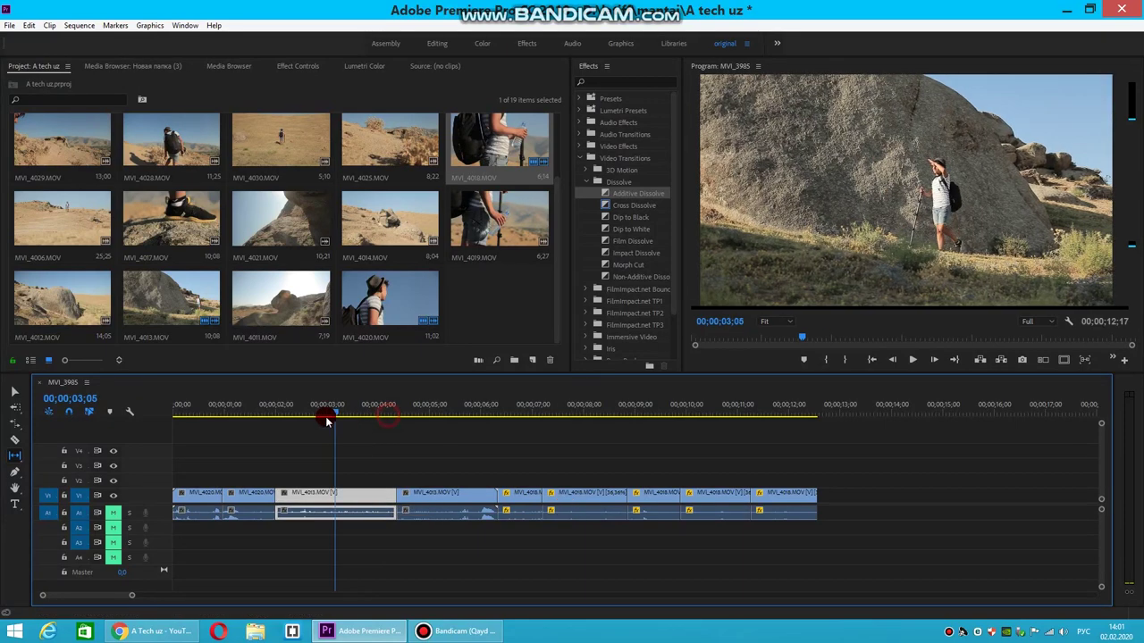
left_click_drag(387, 415, 306, 407)
- Slip MVI_4013 ten frames, then back nine, previewing from 02;05 up to four seconds
left_click(283, 407)
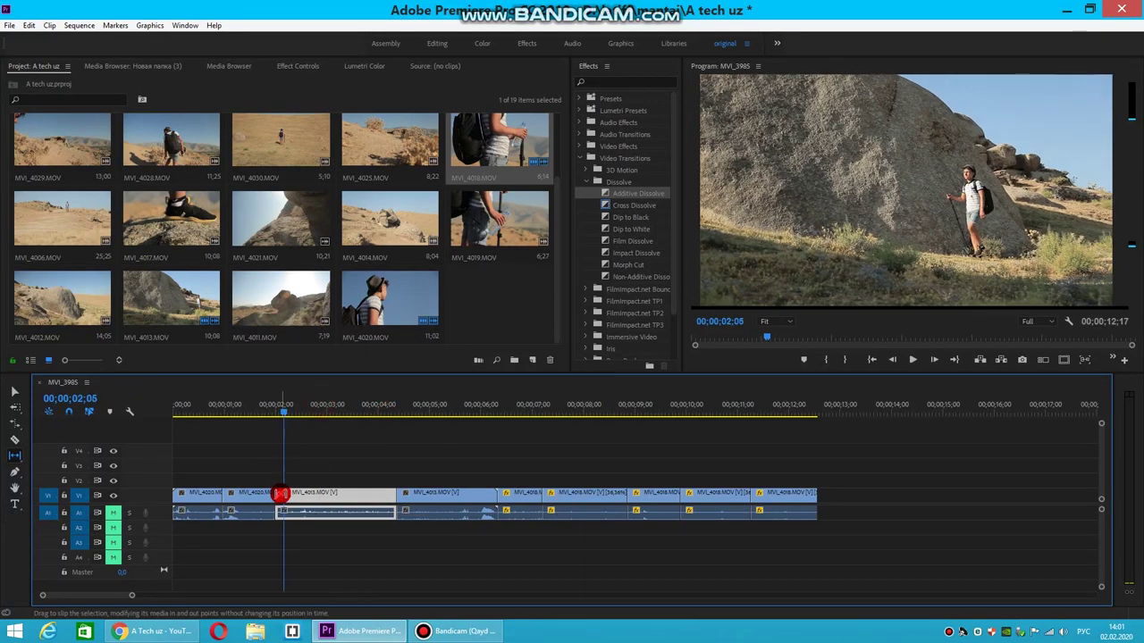
left_click_drag(280, 498, 298, 496)
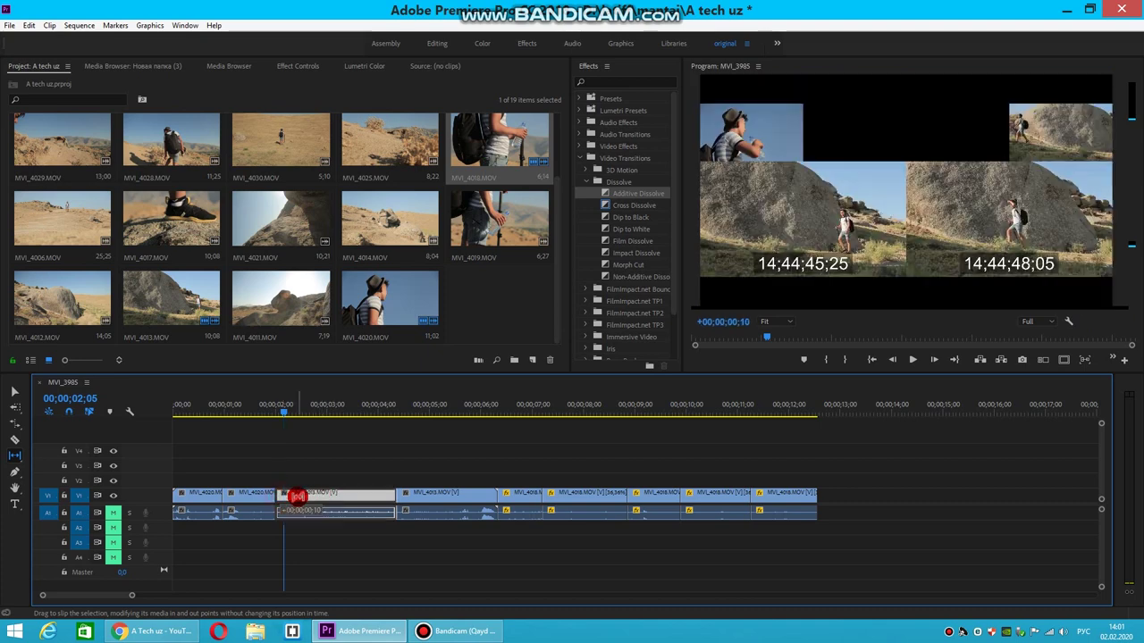
left_click_drag(576, 521, 575, 521)
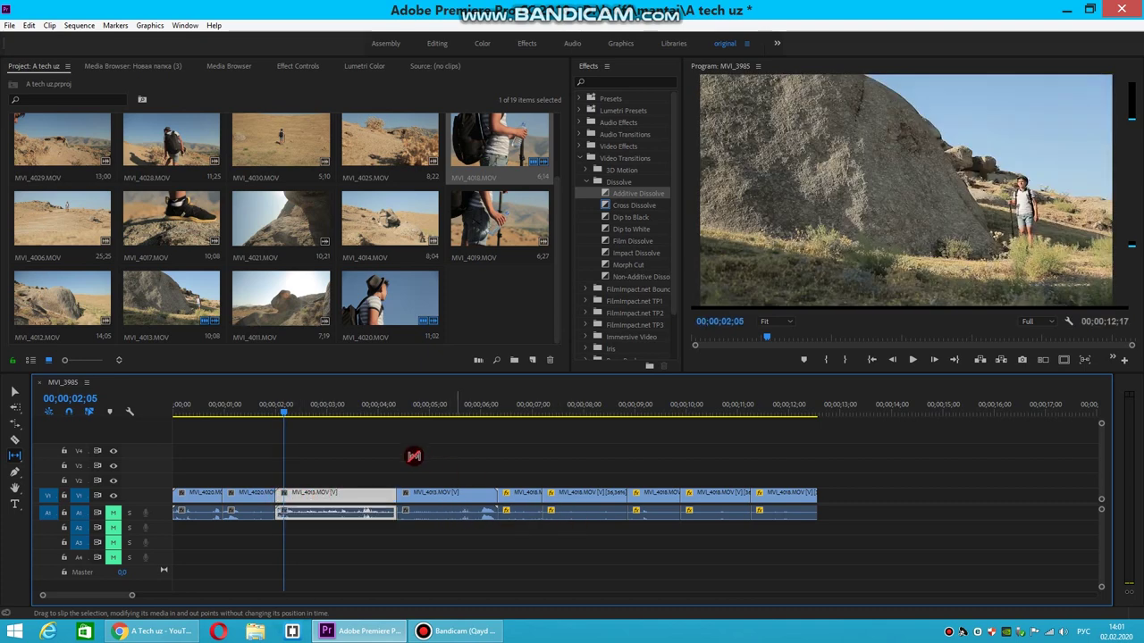
left_click_drag(288, 412, 393, 437)
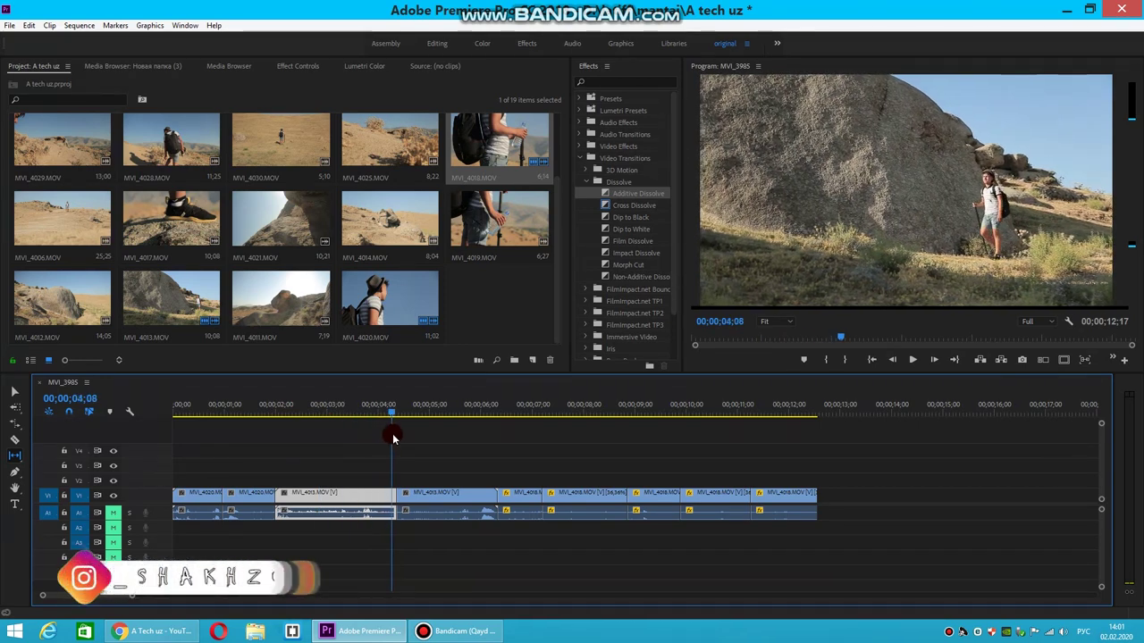
left_click_drag(388, 494, 284, 508)
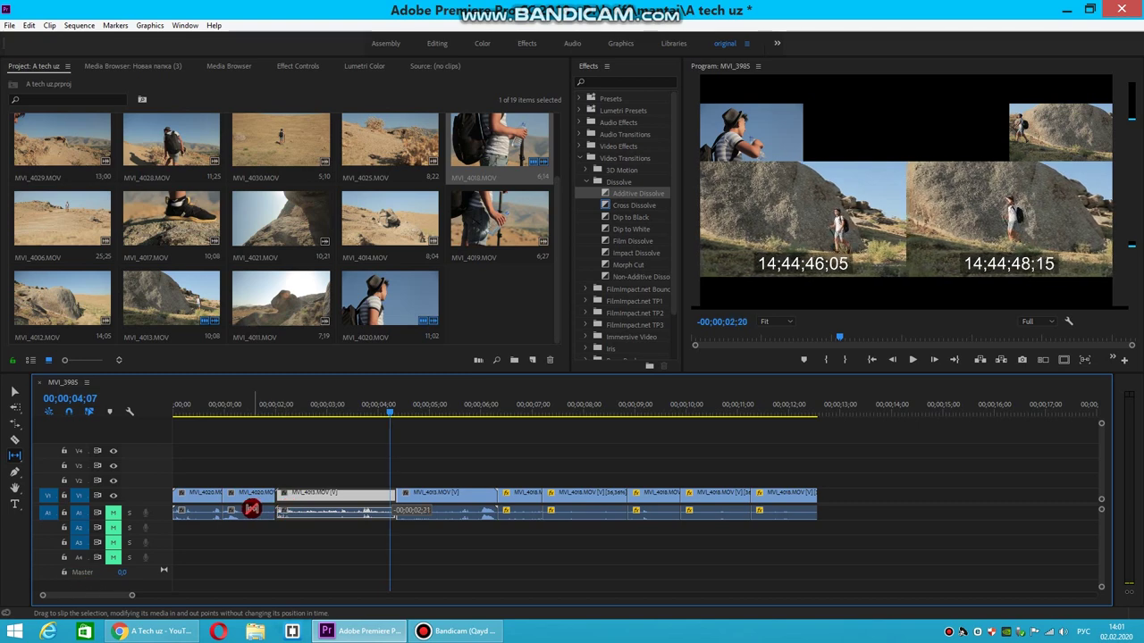
left_click_drag(285, 508, 227, 503)
- Settle MVI_4013's final slip offset, previewing from about two seconds up to four
left_click(315, 406)
left_click_drag(294, 409, 279, 413)
left_click_drag(275, 501, 295, 501)
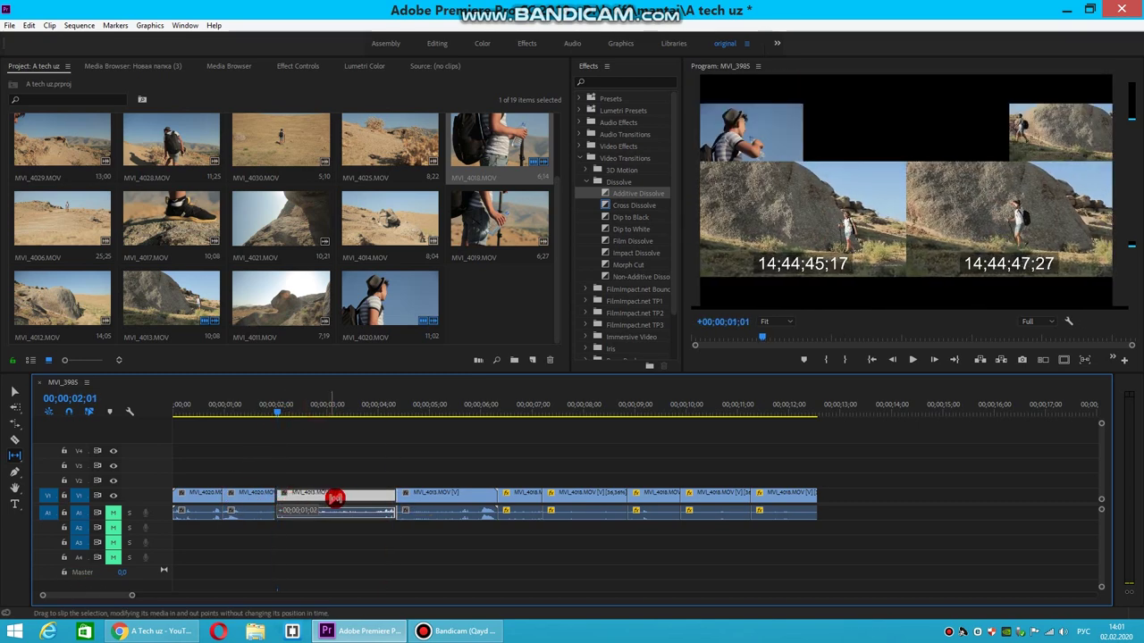
left_click_drag(294, 502, 350, 498)
mouse_move(272, 416)
left_mouse_down()
mouse_move(381, 418)
mouse_move(361, 435)
left_mouse_up()
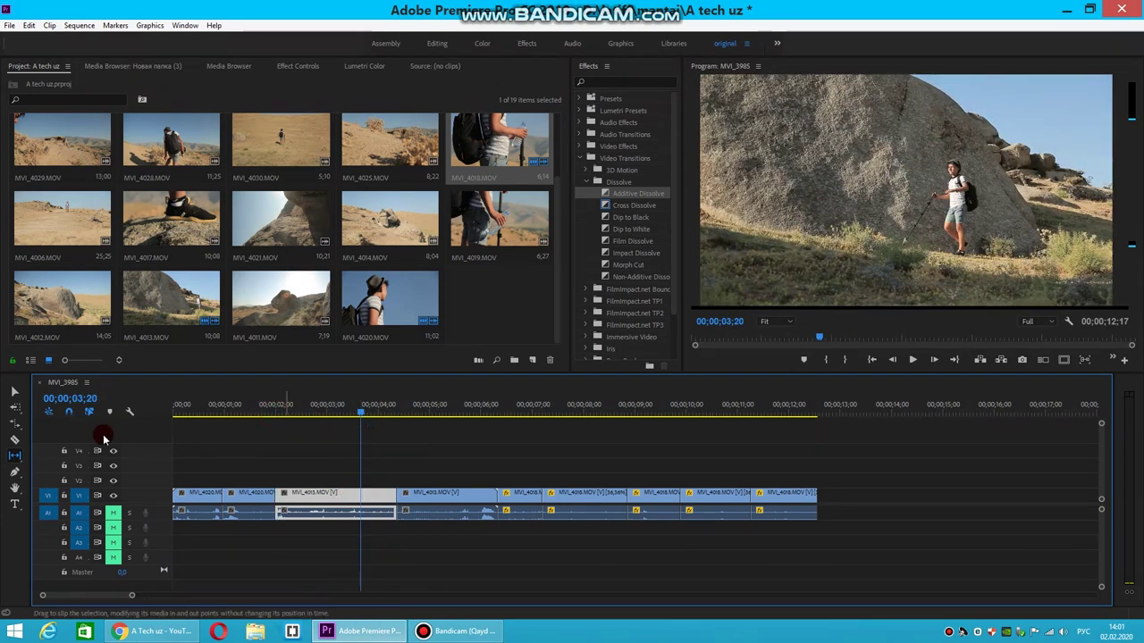
left_click(13, 458)
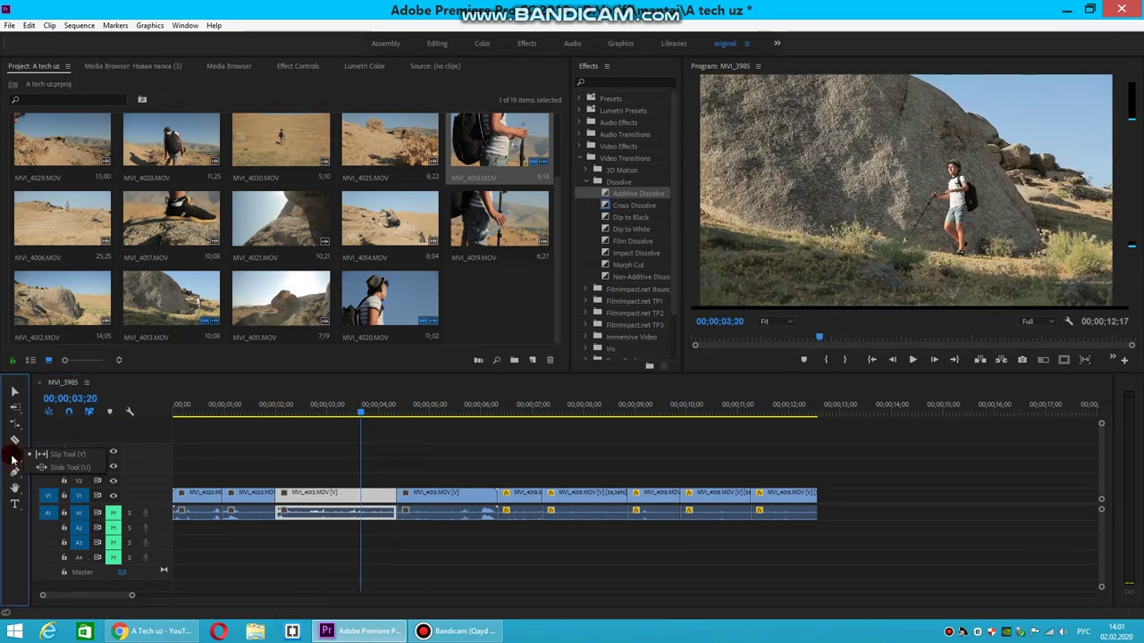
- Slide the short V1 clip one frame later and preview the edit from about 9 seconds
left_click(42, 466)
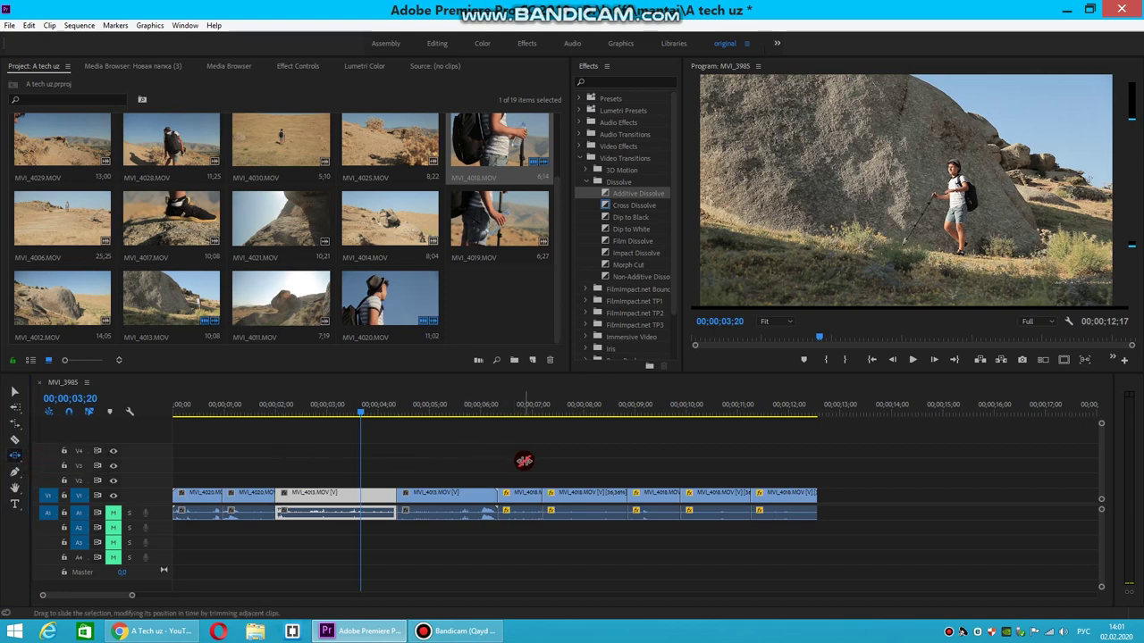
left_click(522, 493)
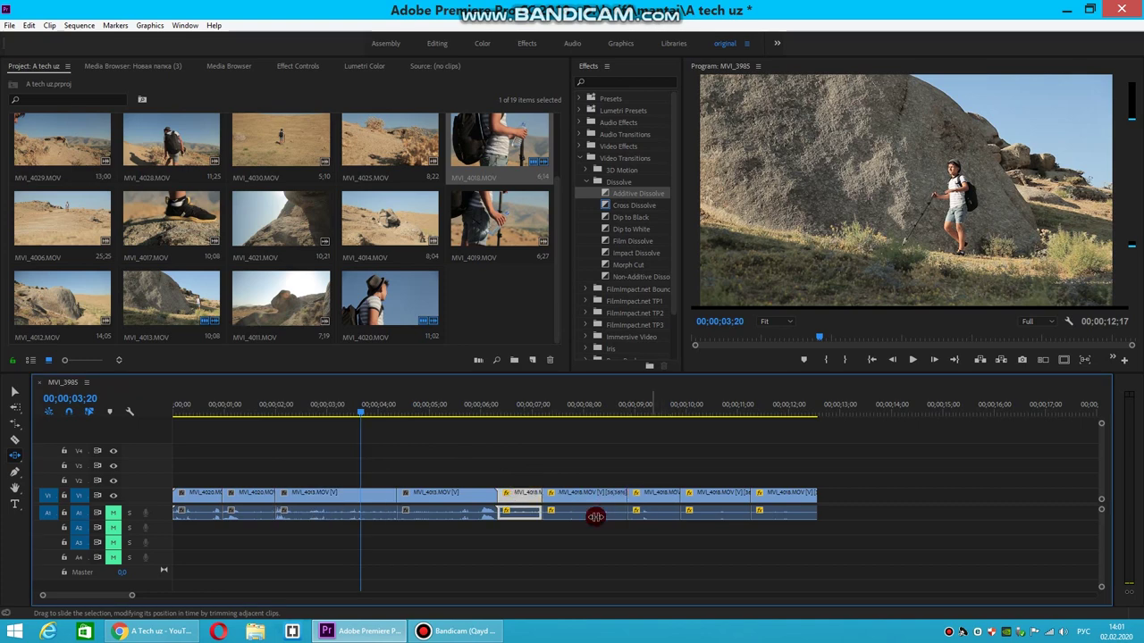
left_click_drag(591, 501, 594, 497)
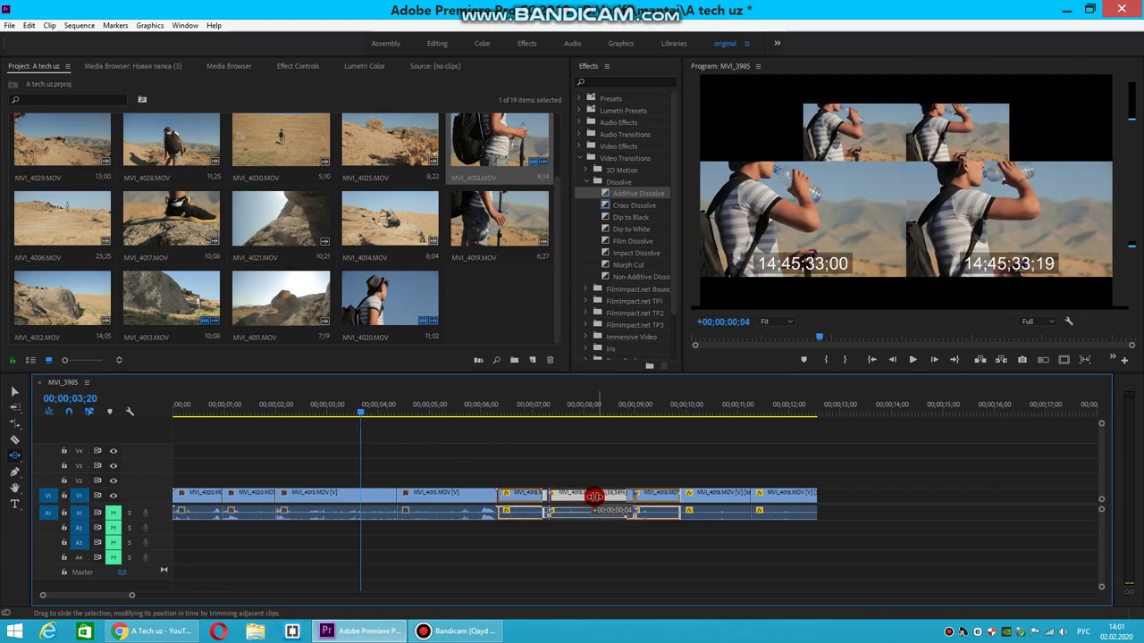
left_click_drag(594, 497, 593, 496)
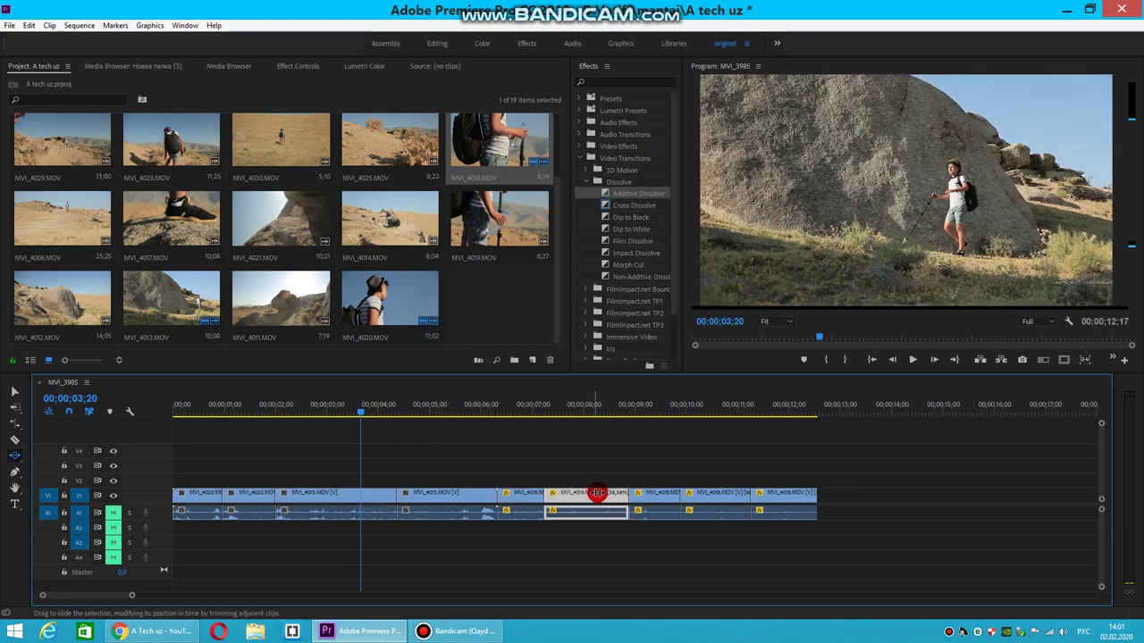
left_click(647, 408)
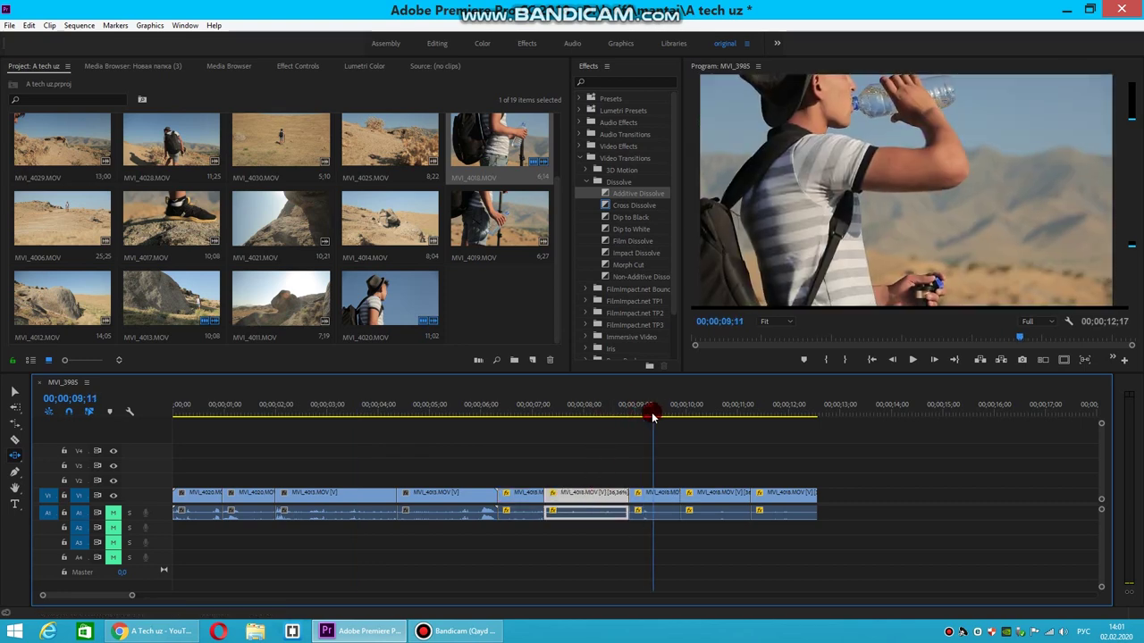
left_click_drag(641, 429, 670, 430)
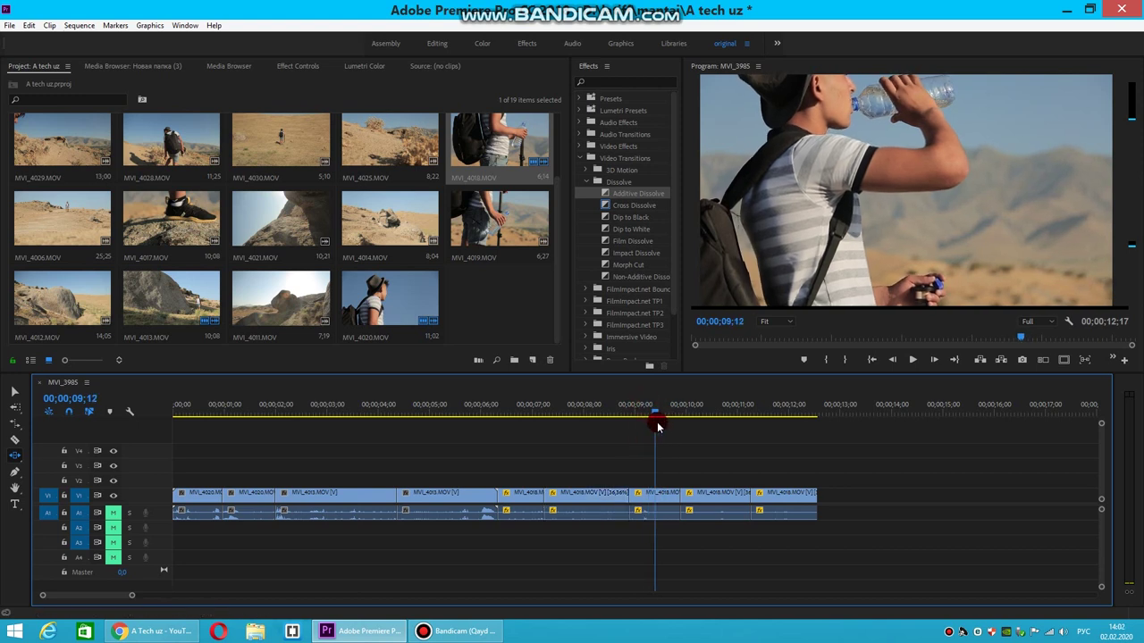
left_click_drag(671, 430, 785, 444)
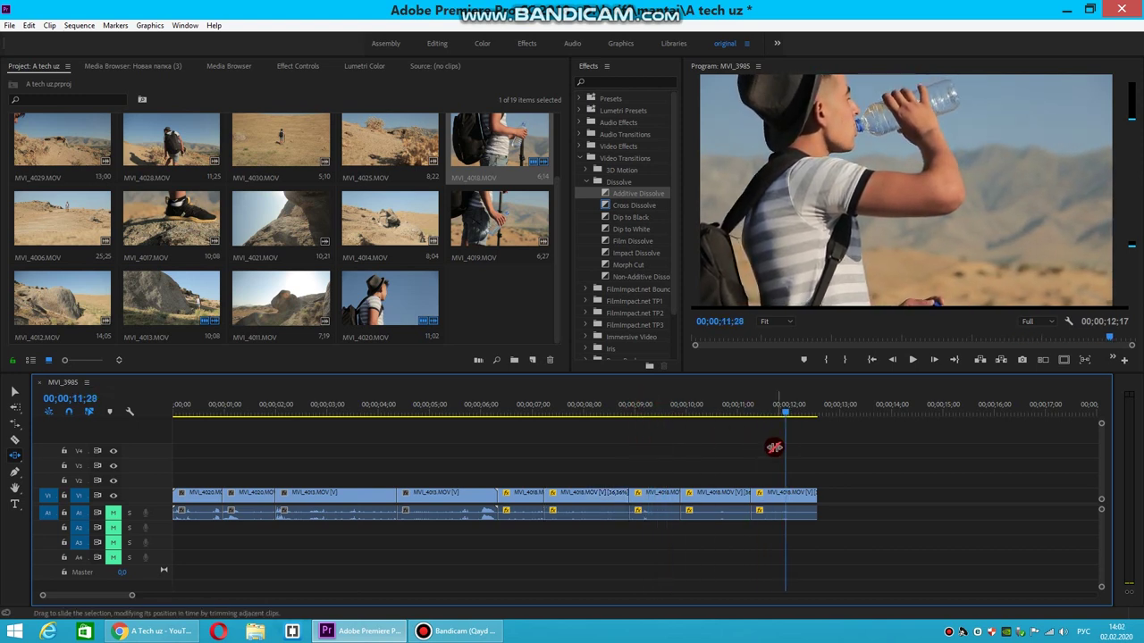
left_click(696, 408)
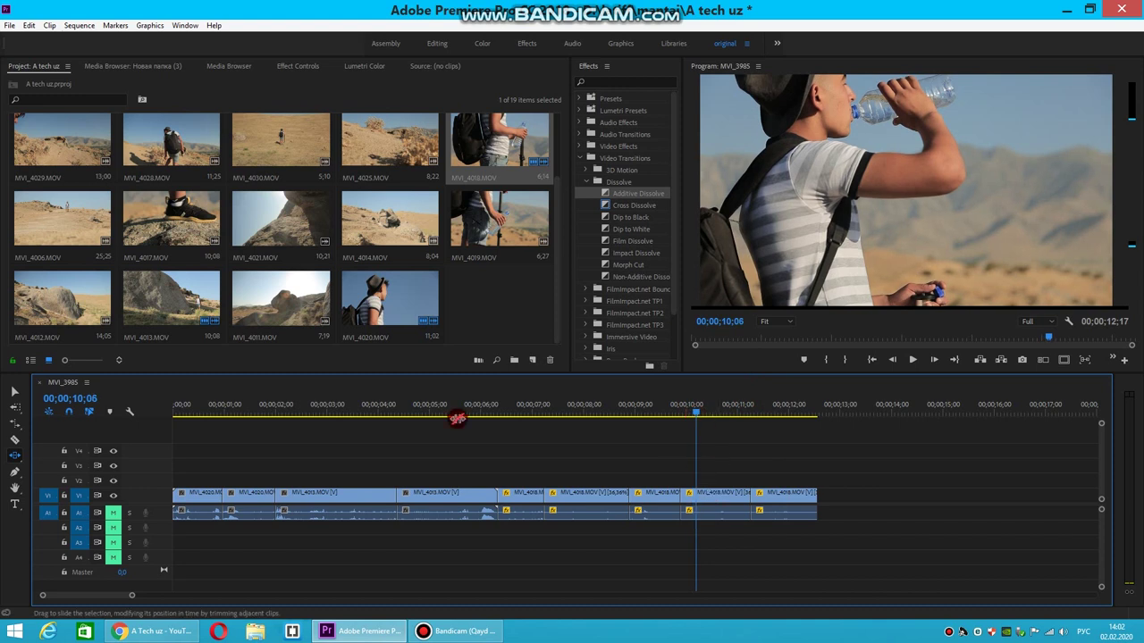
- Park the playhead at 11;02 and slide the last clip a few frames earlier
left_click(16, 390)
mouse_move(702, 411)
left_mouse_down()
mouse_move(691, 422)
mouse_move(742, 418)
left_mouse_up()
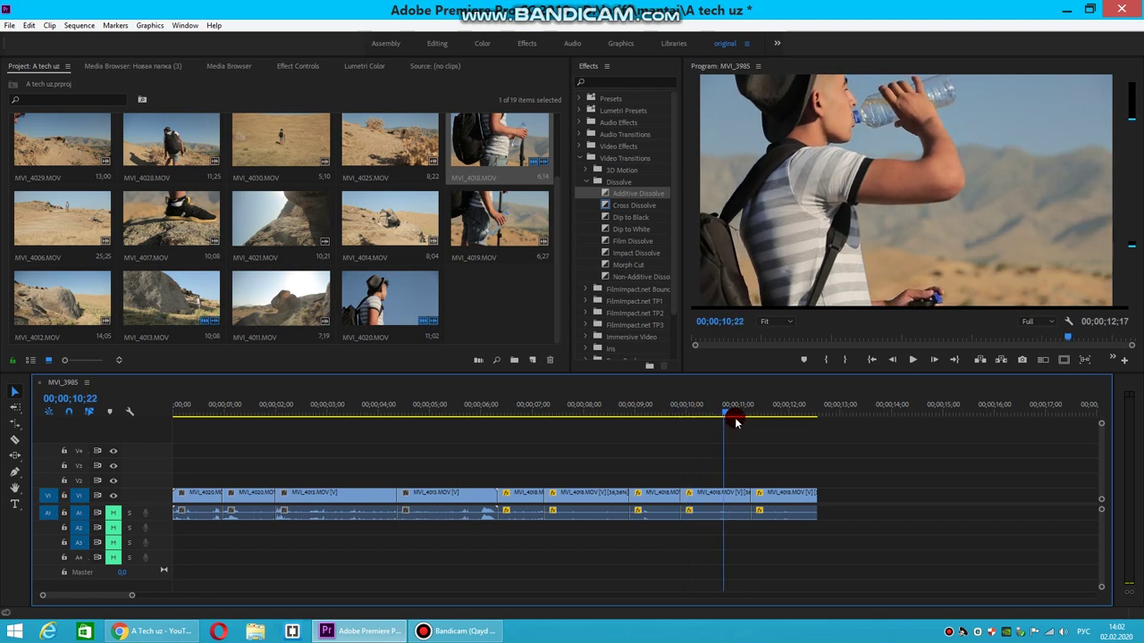
left_click_drag(742, 418, 735, 420)
left_click(21, 394)
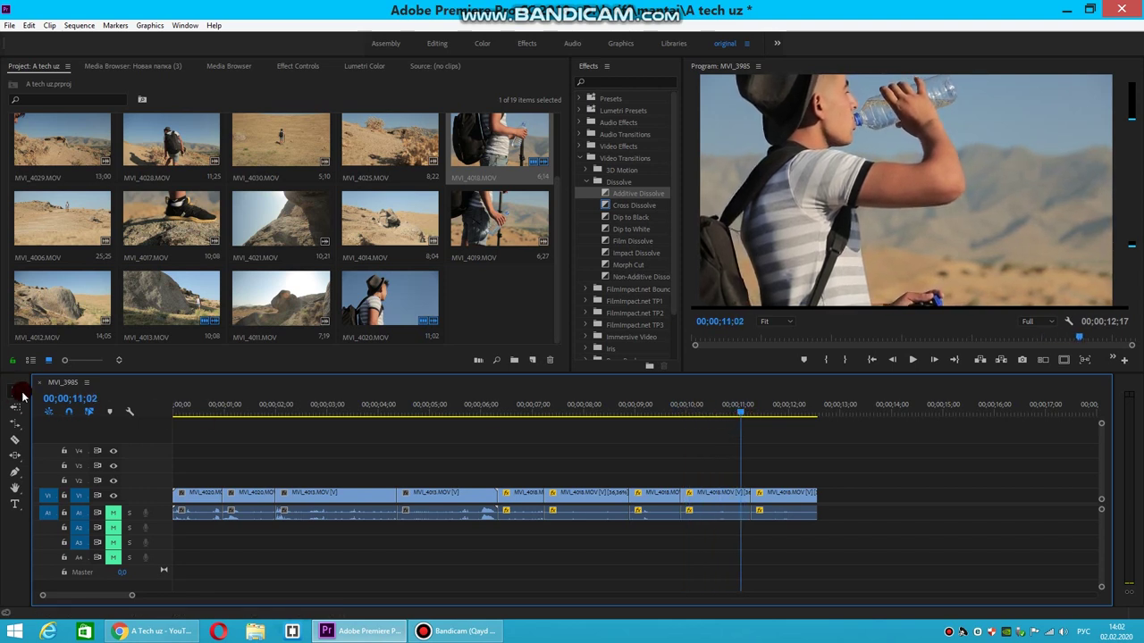
left_click(16, 459)
left_click_drag(768, 498, 771, 497)
left_click(754, 413)
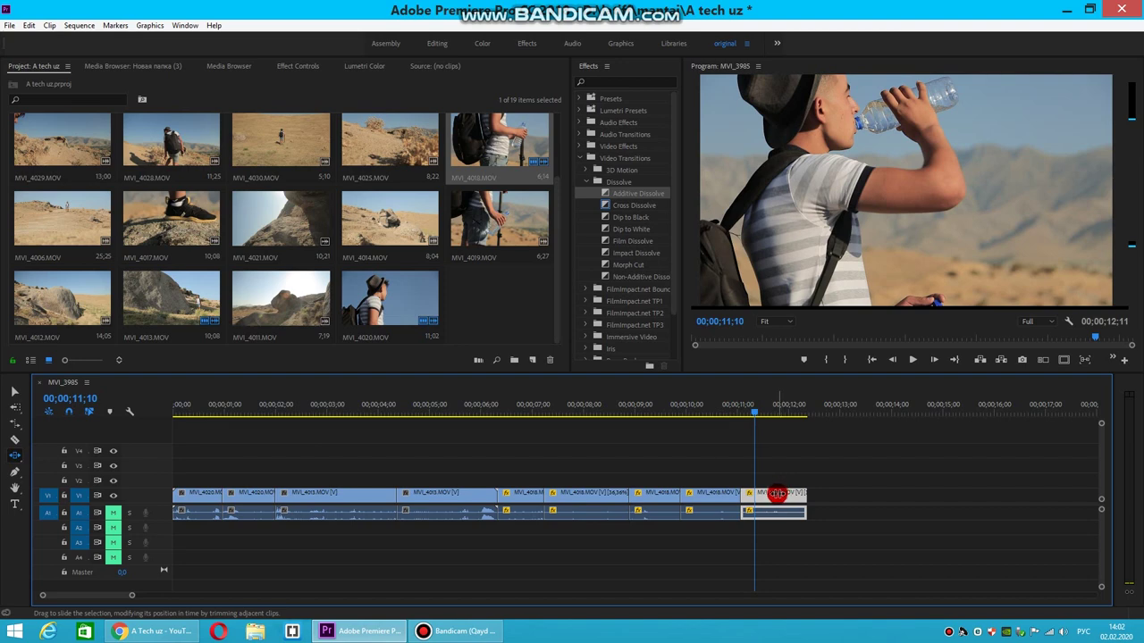
left_click_drag(774, 494, 721, 497)
- Slide the middle MVI_4018 piece back and forth, including nine frames later, previewing around 06;14
mouse_move(620, 500)
left_mouse_down()
mouse_move(583, 498)
mouse_move(616, 499)
left_mouse_up()
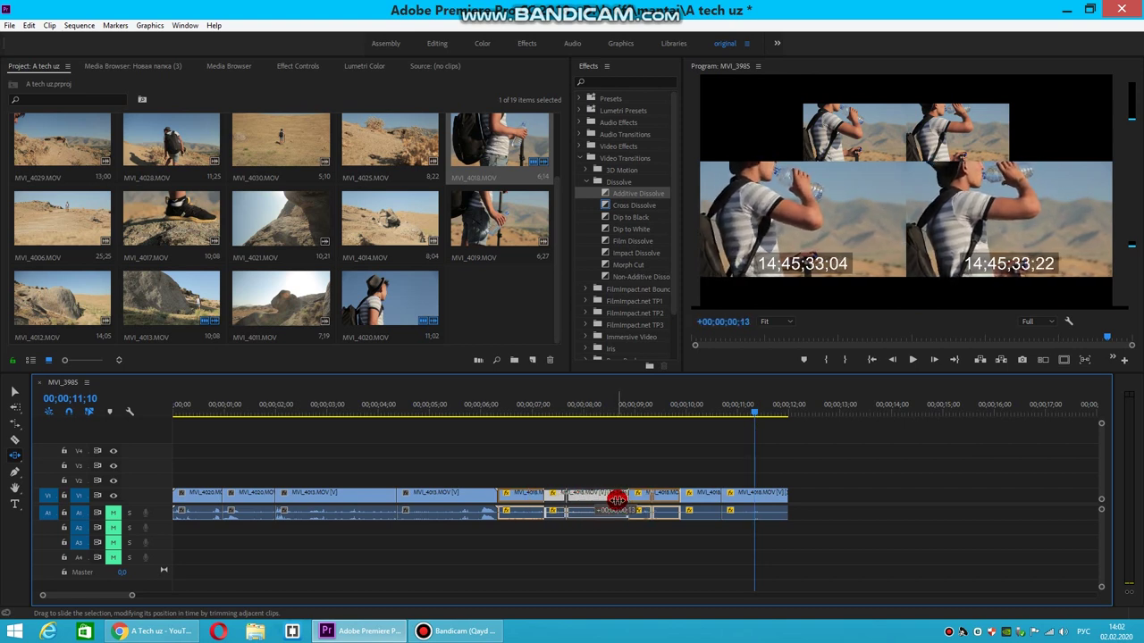
left_click_drag(616, 499, 583, 493)
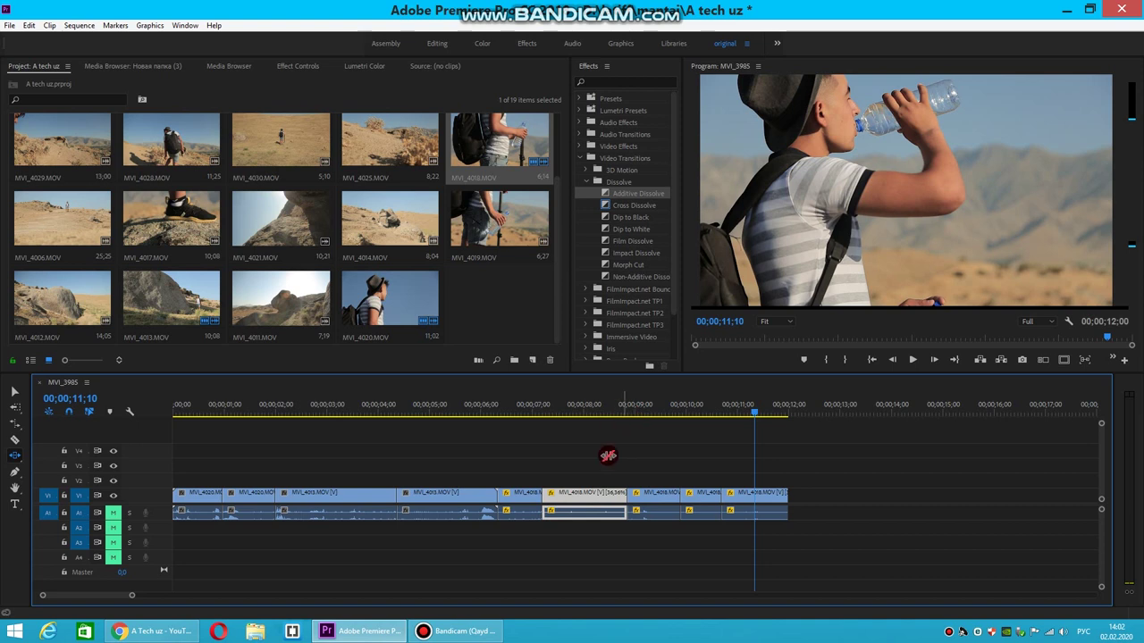
left_click_drag(581, 498, 591, 498)
mouse_move(589, 498)
left_mouse_down()
mouse_move(604, 498)
mouse_move(538, 499)
left_mouse_up()
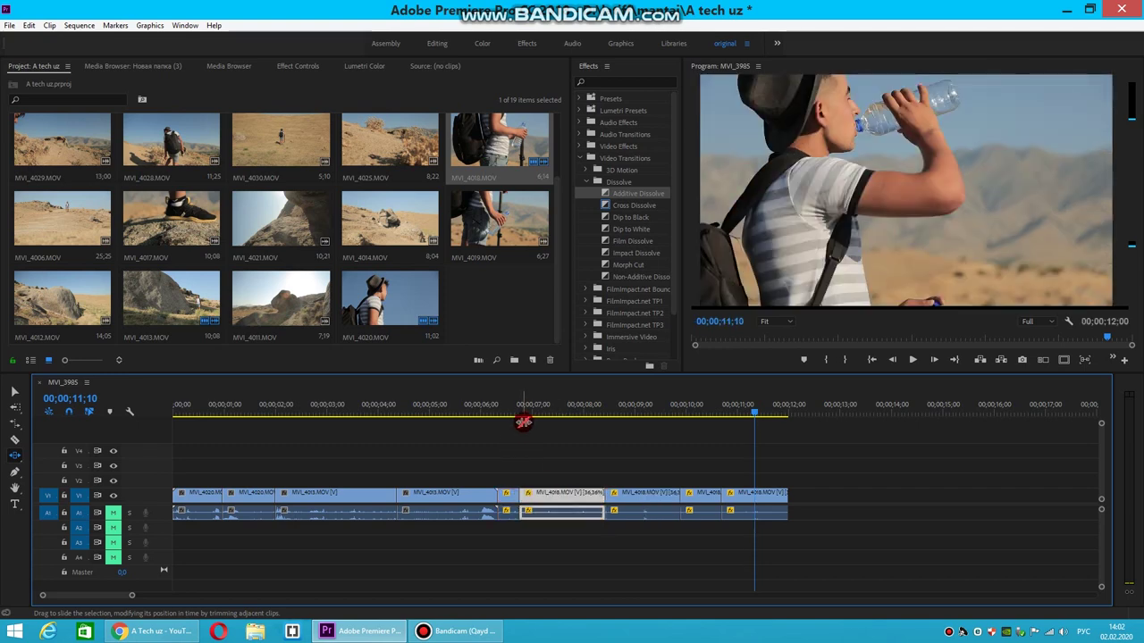
left_click_drag(498, 408, 506, 417)
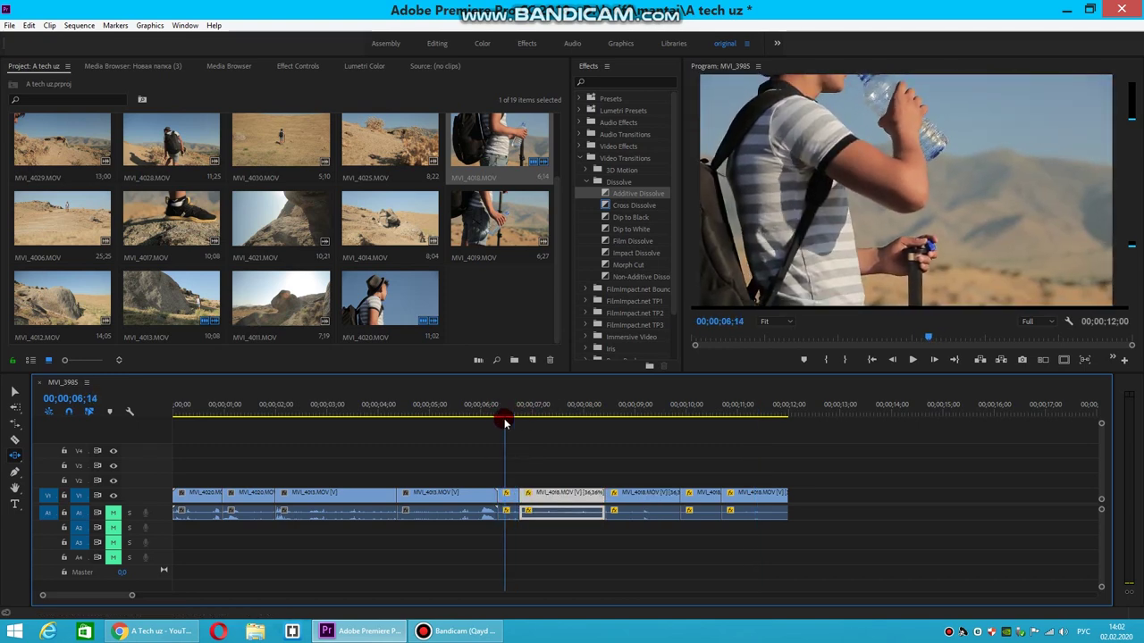
left_click_drag(548, 494, 593, 493)
mouse_move(510, 416)
left_mouse_down()
mouse_move(498, 414)
mouse_move(657, 433)
left_mouse_up()
left_click_drag(613, 495, 600, 499)
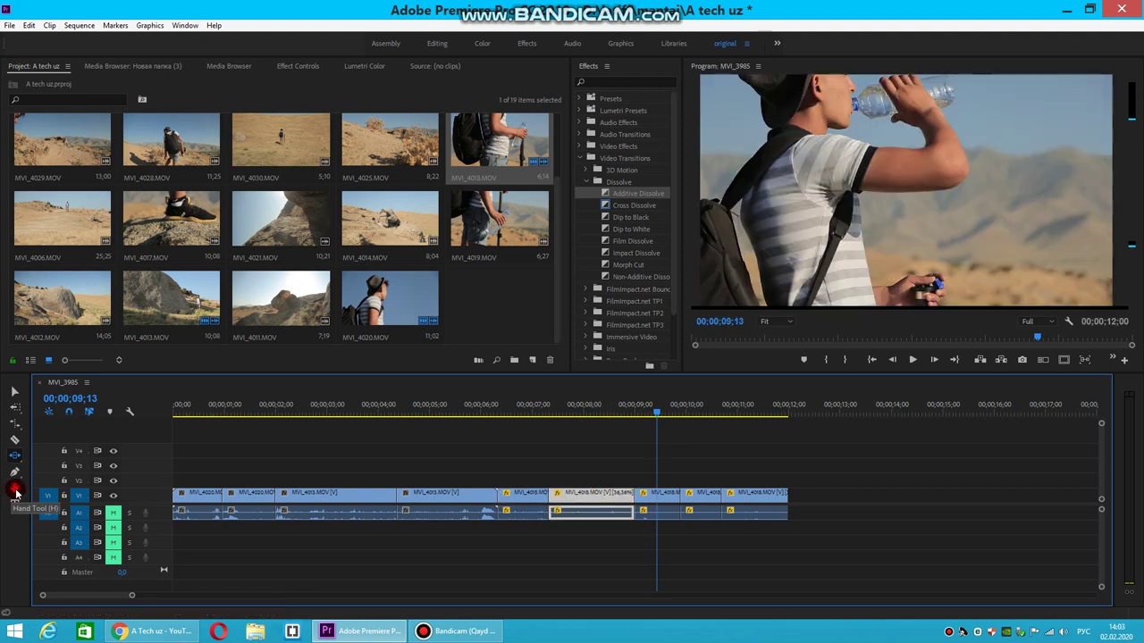
left_click(16, 491)
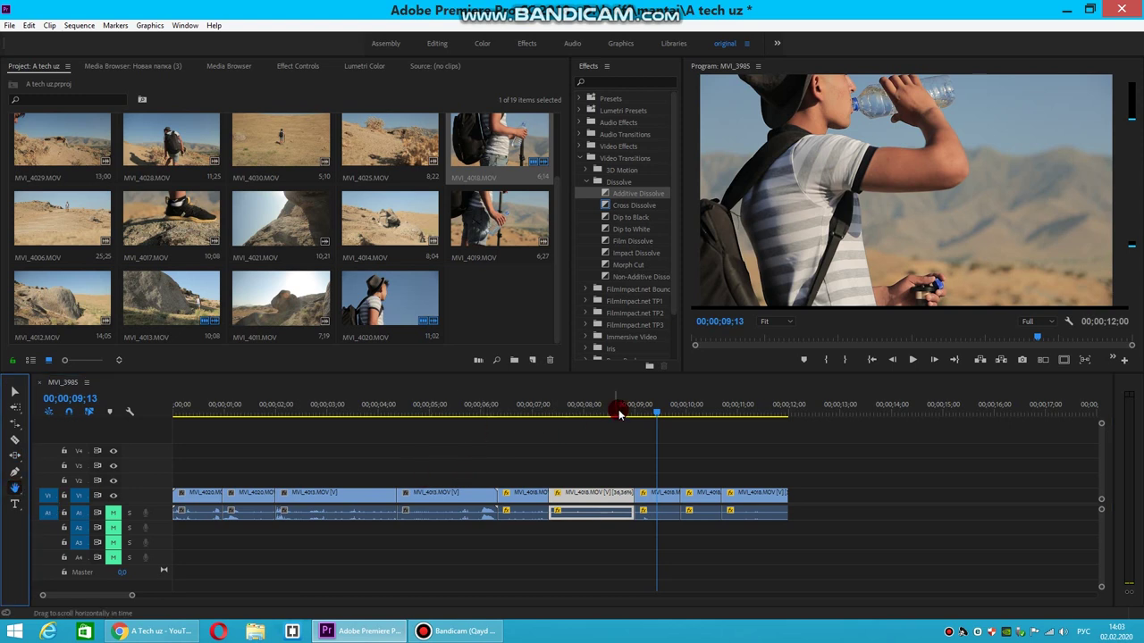
left_click_drag(619, 412, 590, 411)
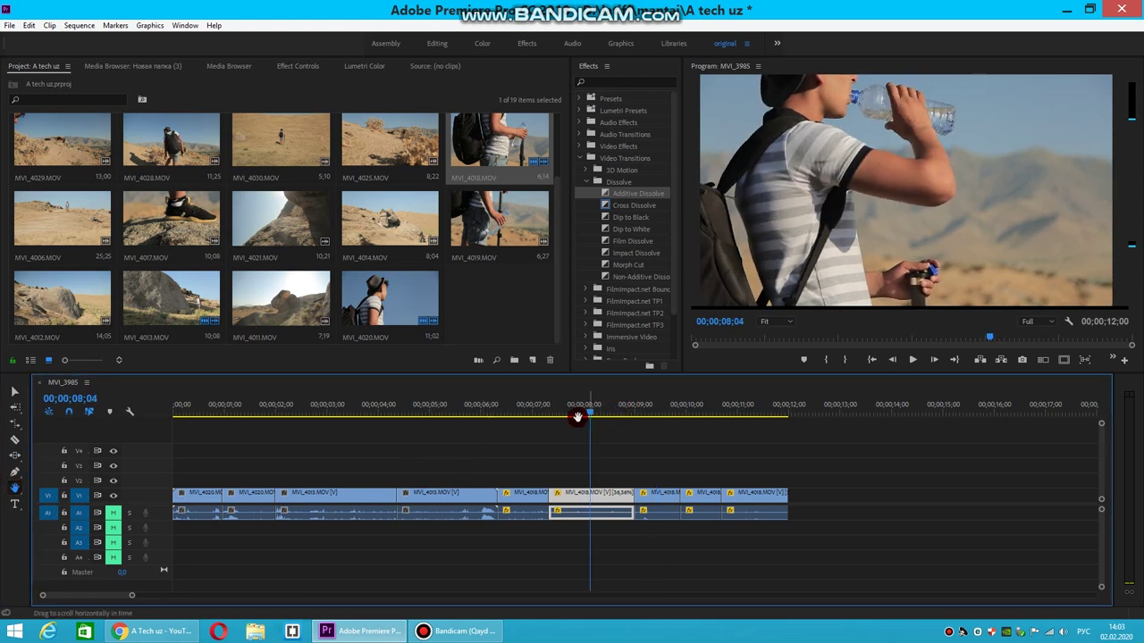
left_click(588, 383)
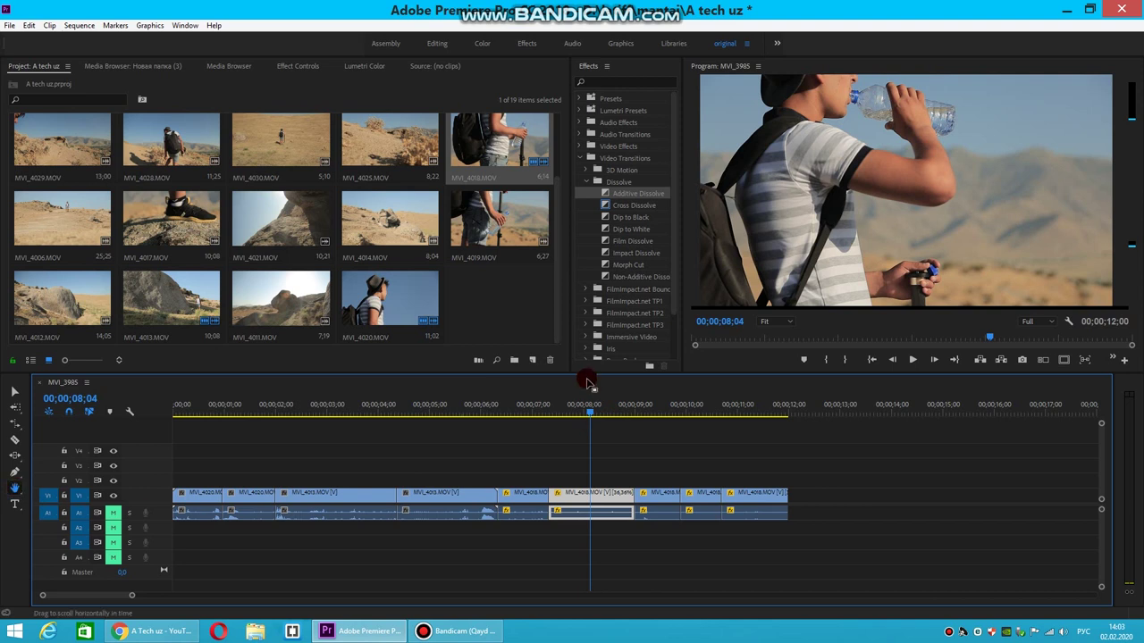
left_click_drag(600, 416, 554, 411)
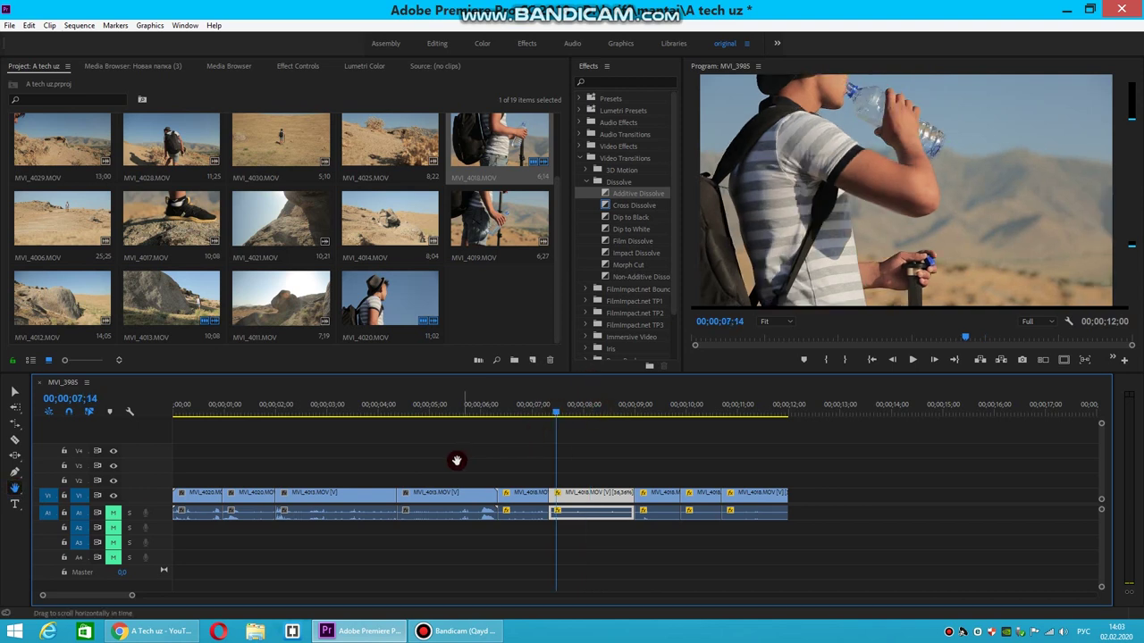
left_click_drag(617, 454, 348, 460)
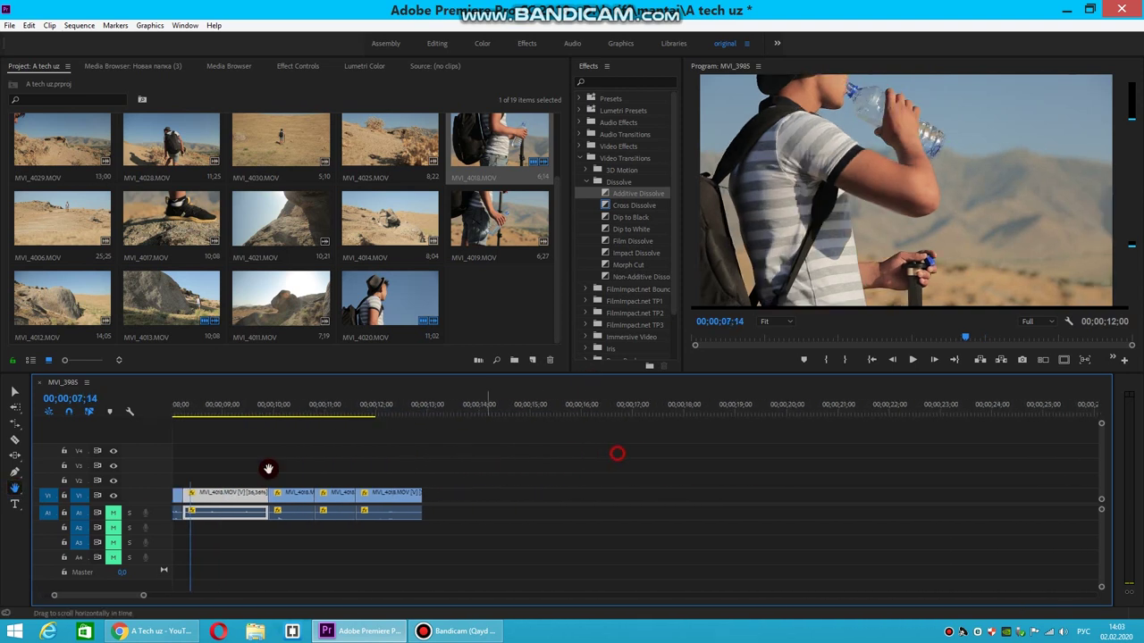
left_click_drag(524, 486, 298, 484)
left_click_drag(444, 476, 212, 477)
left_click_drag(490, 507, 312, 491)
mouse_move(119, 599)
left_mouse_down()
mouse_move(84, 603)
mouse_move(140, 603)
mouse_move(77, 603)
mouse_move(302, 606)
mouse_move(212, 621)
mouse_move(60, 602)
left_mouse_up()
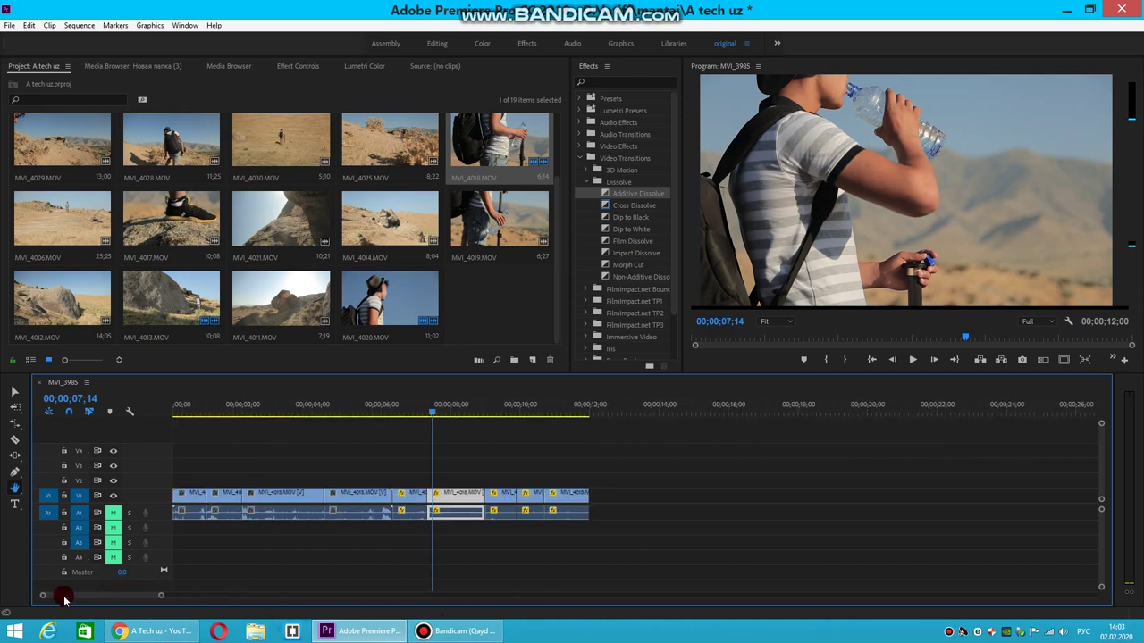
left_click(15, 488)
mouse_move(516, 465)
left_mouse_down()
mouse_move(389, 426)
mouse_move(216, 451)
left_mouse_up()
left_click_drag(888, 500, 795, 477)
left_click_drag(886, 477, 598, 523)
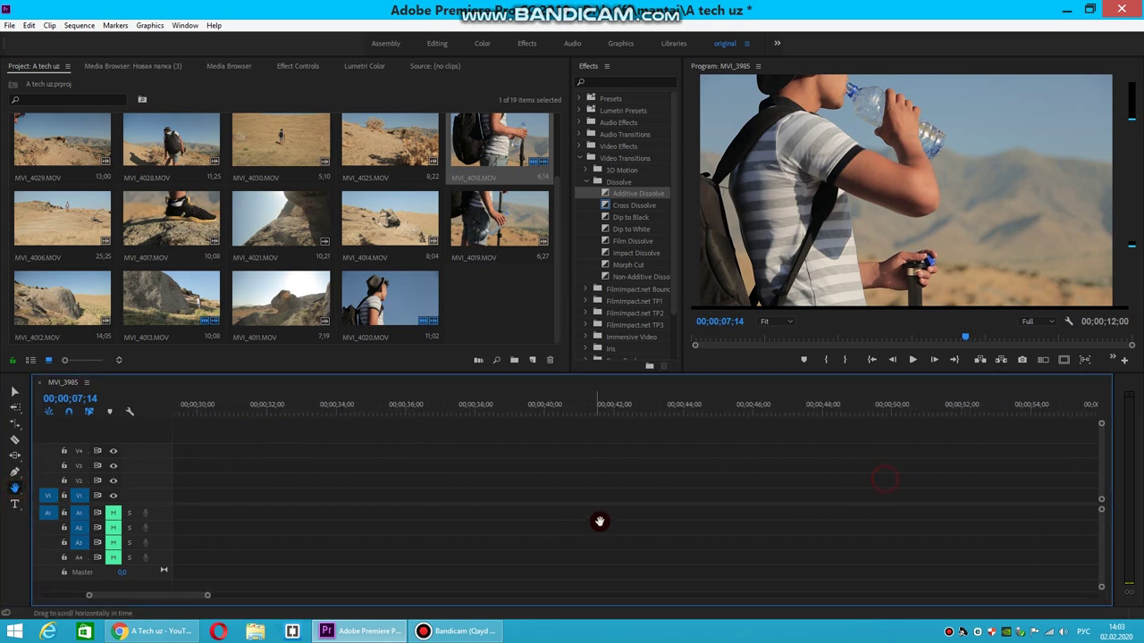
left_click_drag(853, 455, 495, 464)
left_click_drag(756, 470, 421, 470)
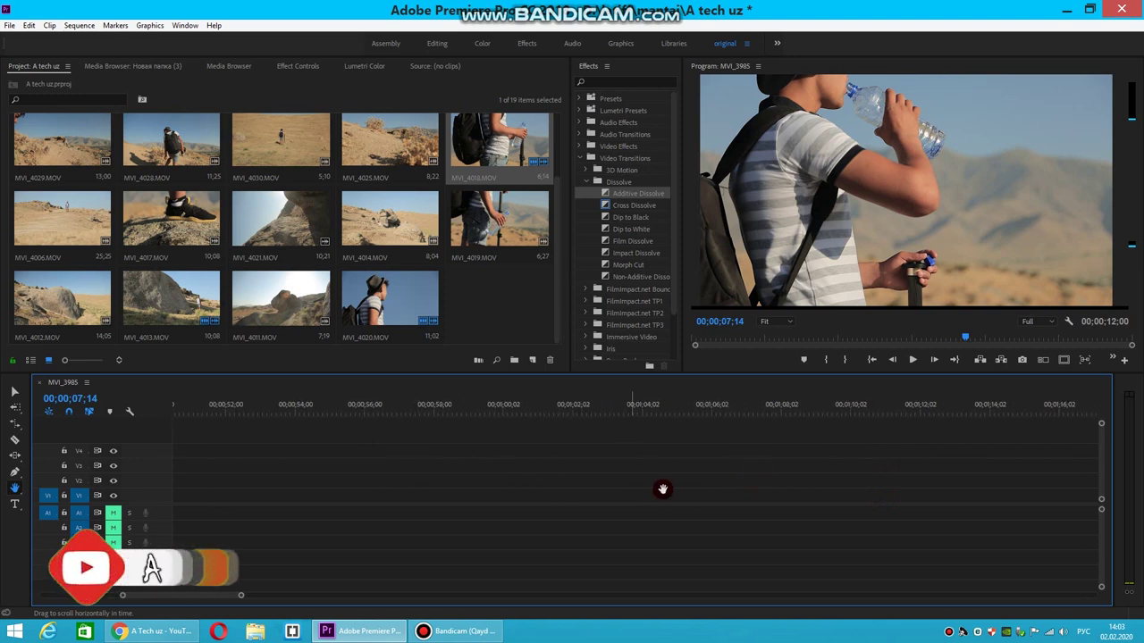
left_click_drag(792, 475, 577, 477)
left_click_drag(701, 486, 501, 467)
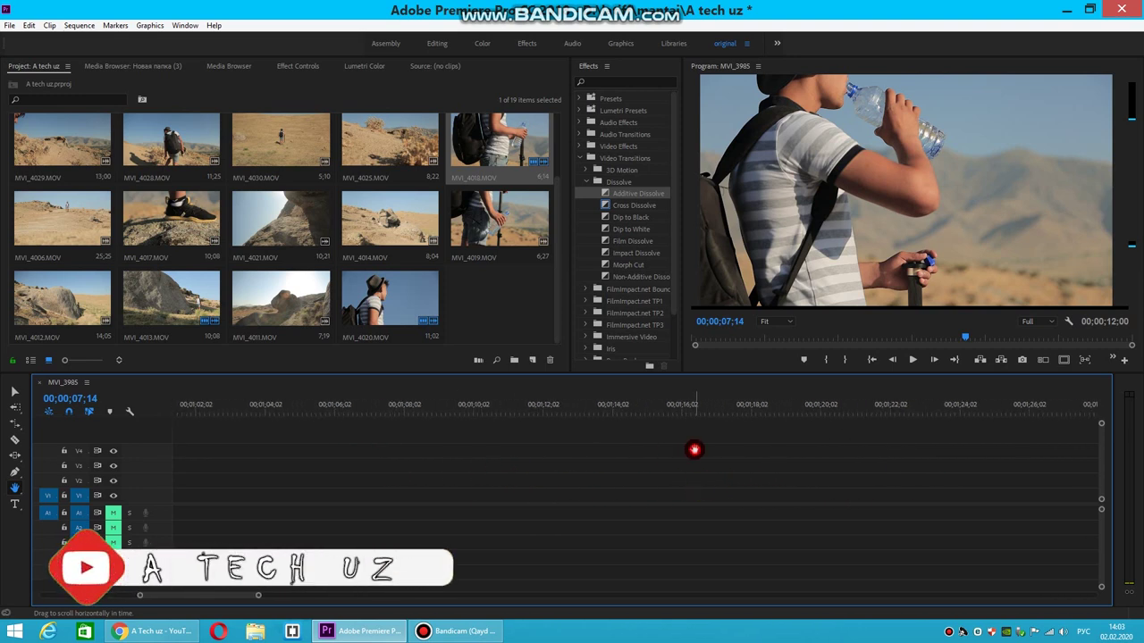
left_click_drag(692, 452, 307, 484)
left_click_drag(277, 596, 186, 597)
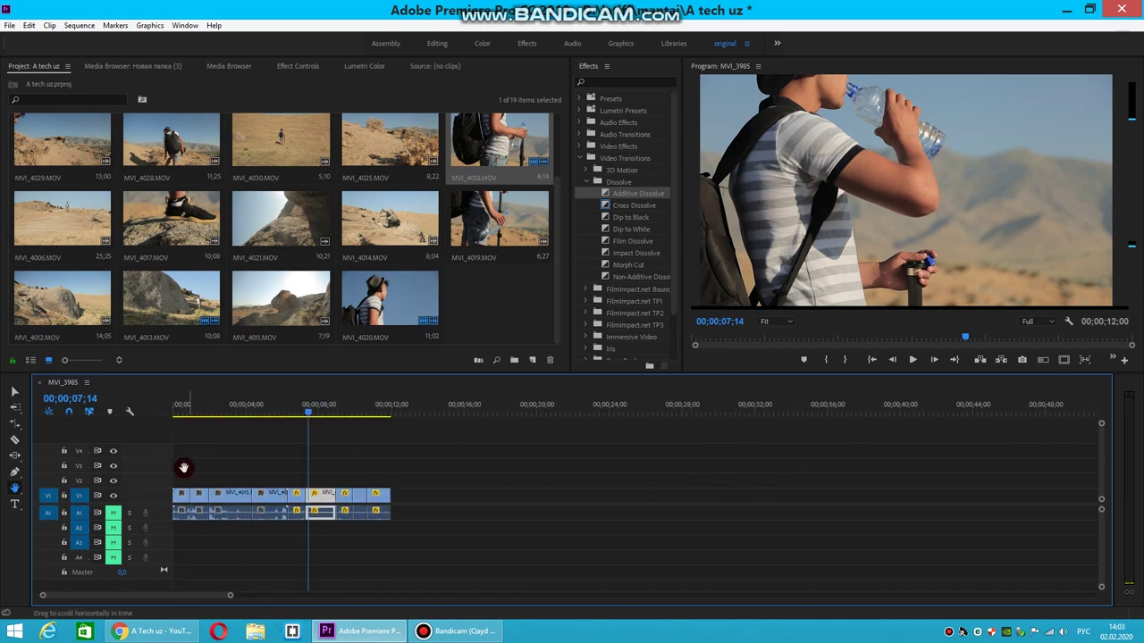
left_click(13, 505)
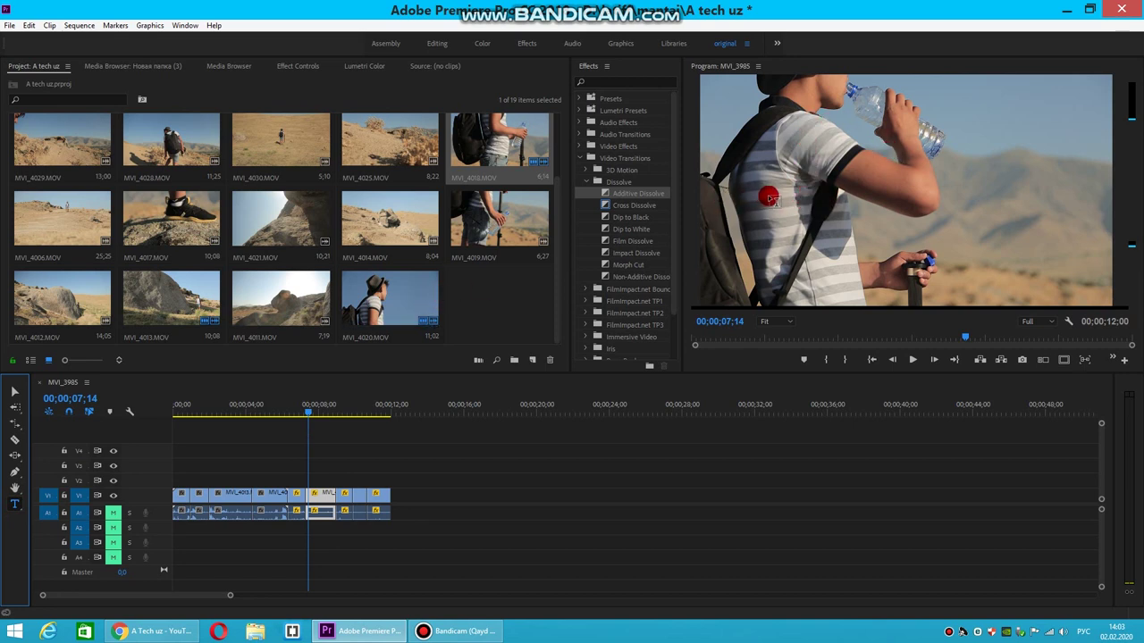
- Place the 'a tech uz' title in the video frame at the playhead, undoing a mistyped entry
left_click(790, 195)
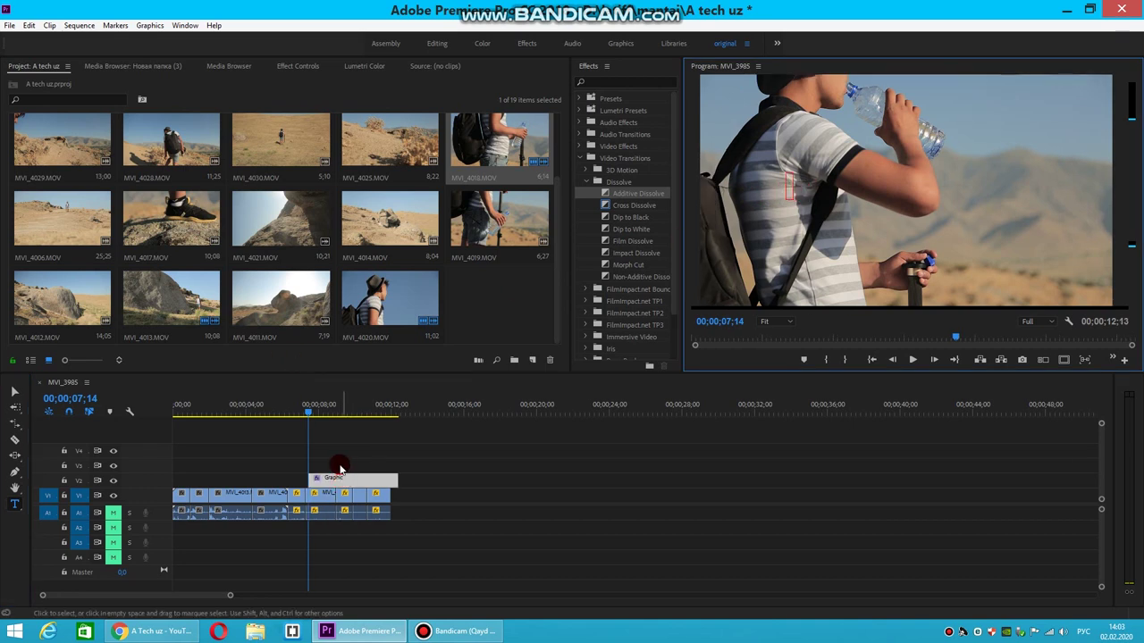
left_click(787, 186)
type("ЕУСР Г")
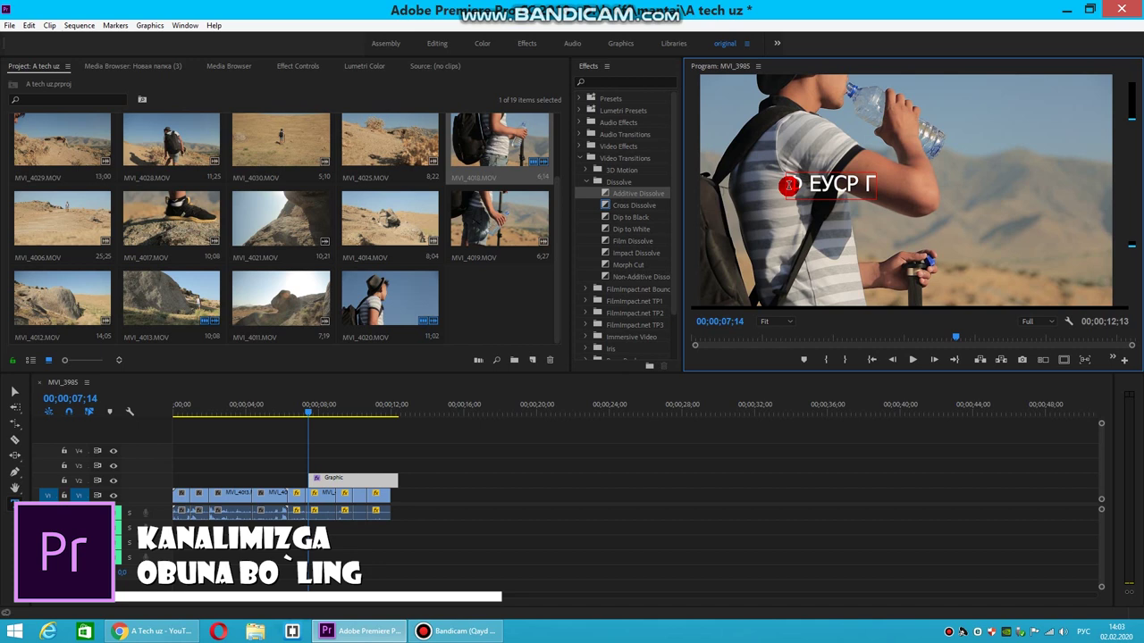
key("ctrl+z")
type("a tech uz")
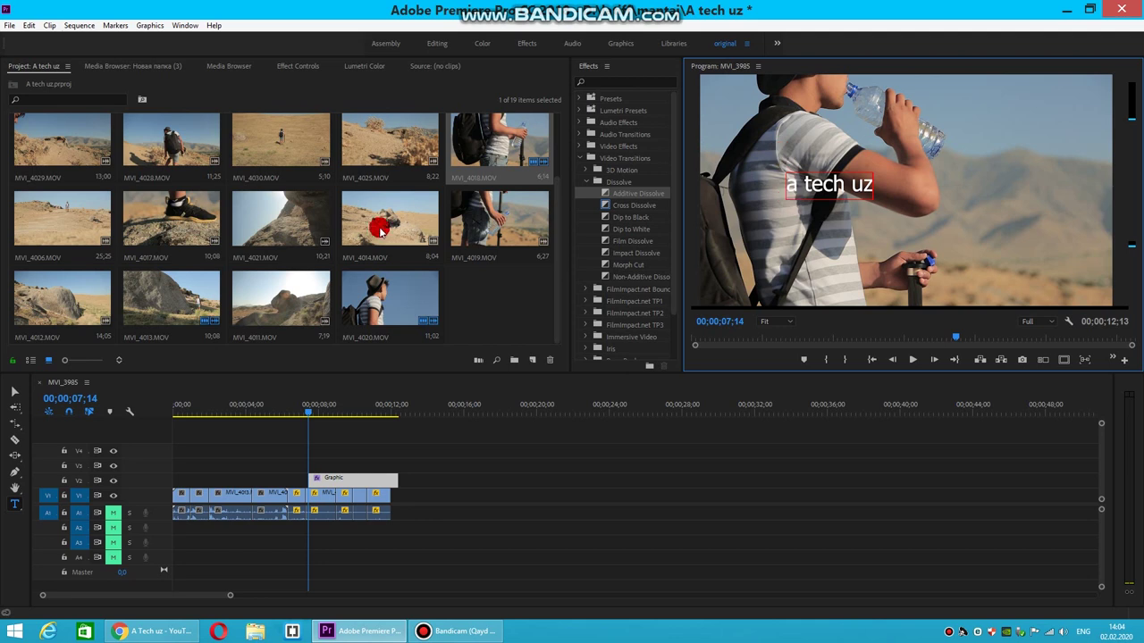
- Select the title, move it right and down, and enlarge it slightly
left_click(13, 393)
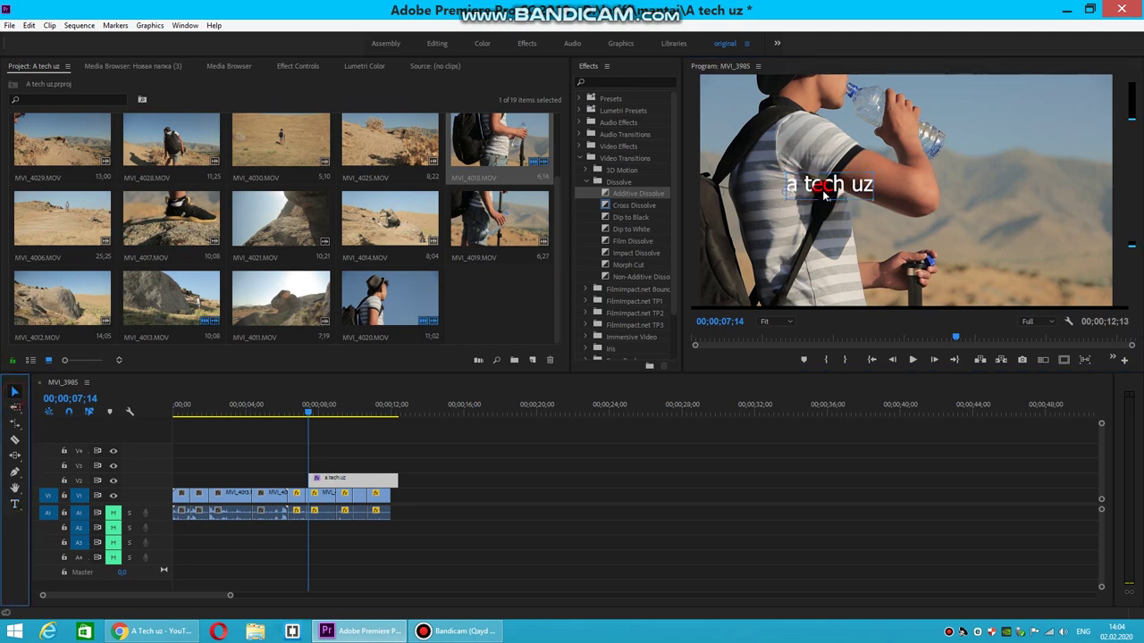
left_click_drag(826, 195, 894, 217)
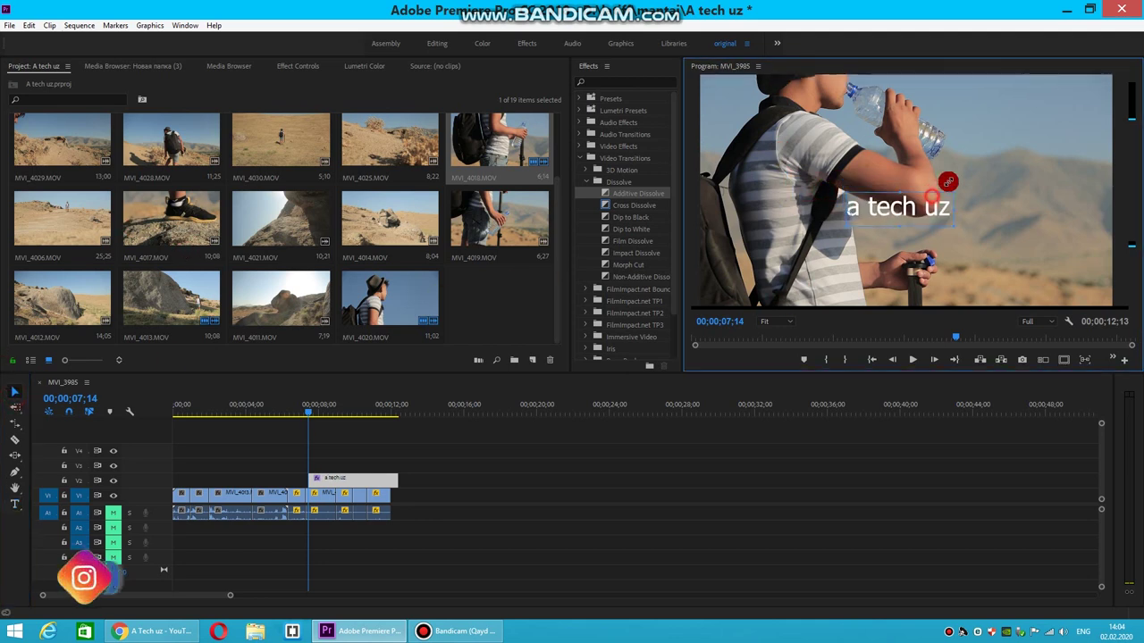
left_click_drag(947, 182, 937, 210)
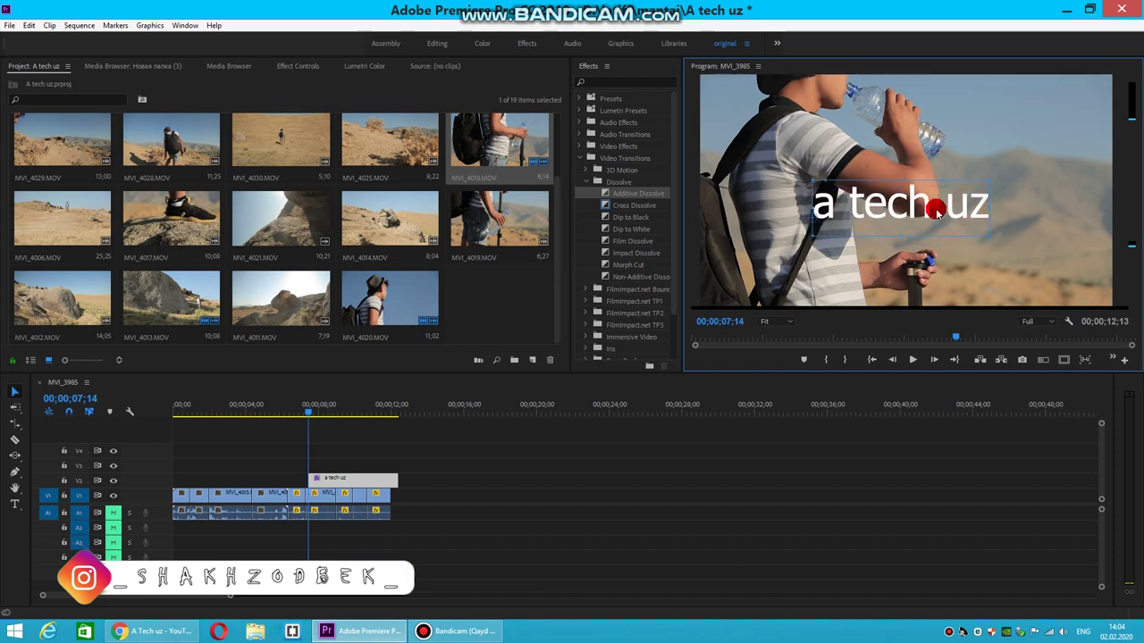
left_click_drag(901, 212, 854, 220)
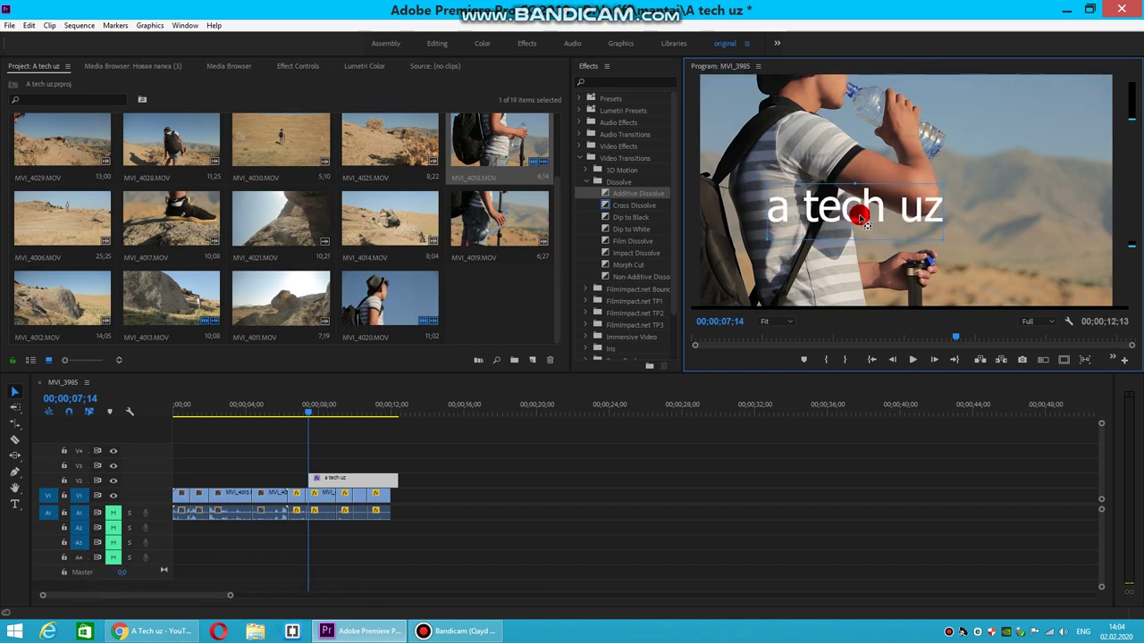
left_click_drag(858, 217, 820, 211)
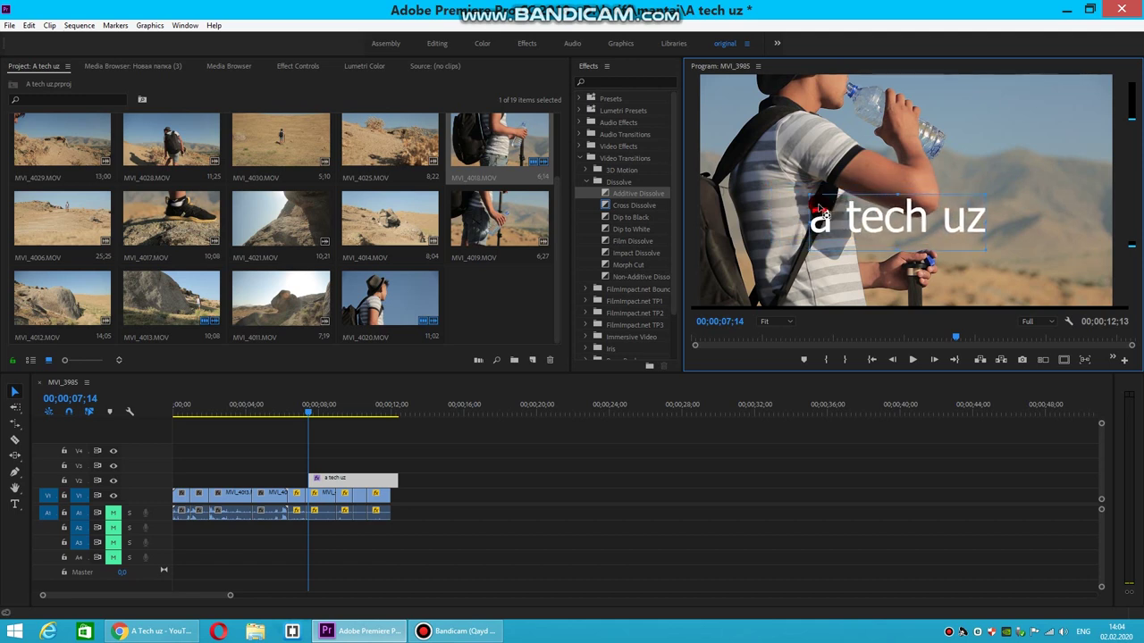
left_click(975, 238)
- Enlarge the title from its corner and reposition it lower, across the hiker's arm
mouse_move(987, 251)
left_mouse_down()
mouse_move(1132, 306)
mouse_move(1066, 271)
left_mouse_up()
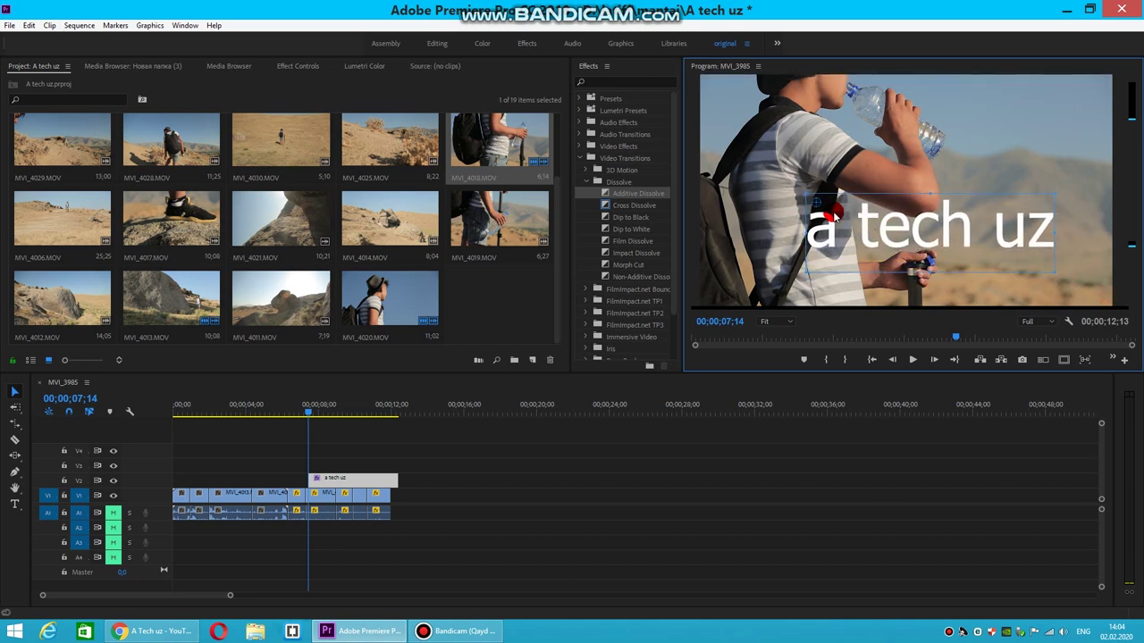
mouse_move(815, 207)
left_mouse_down()
mouse_move(843, 244)
mouse_move(854, 214)
left_mouse_up()
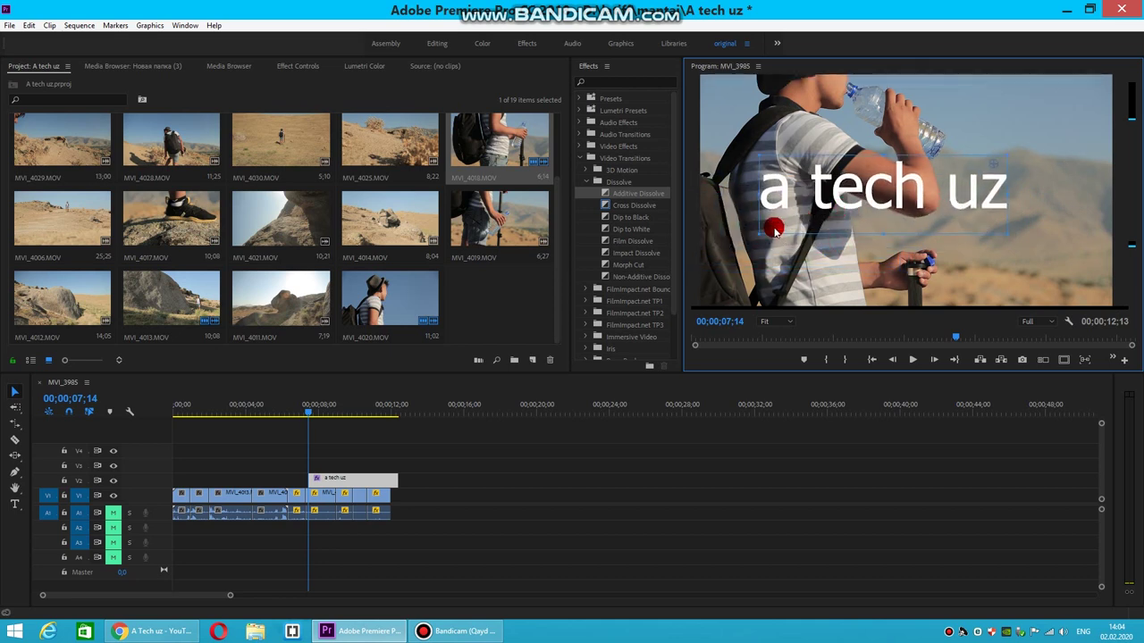
left_click_drag(760, 233, 833, 239)
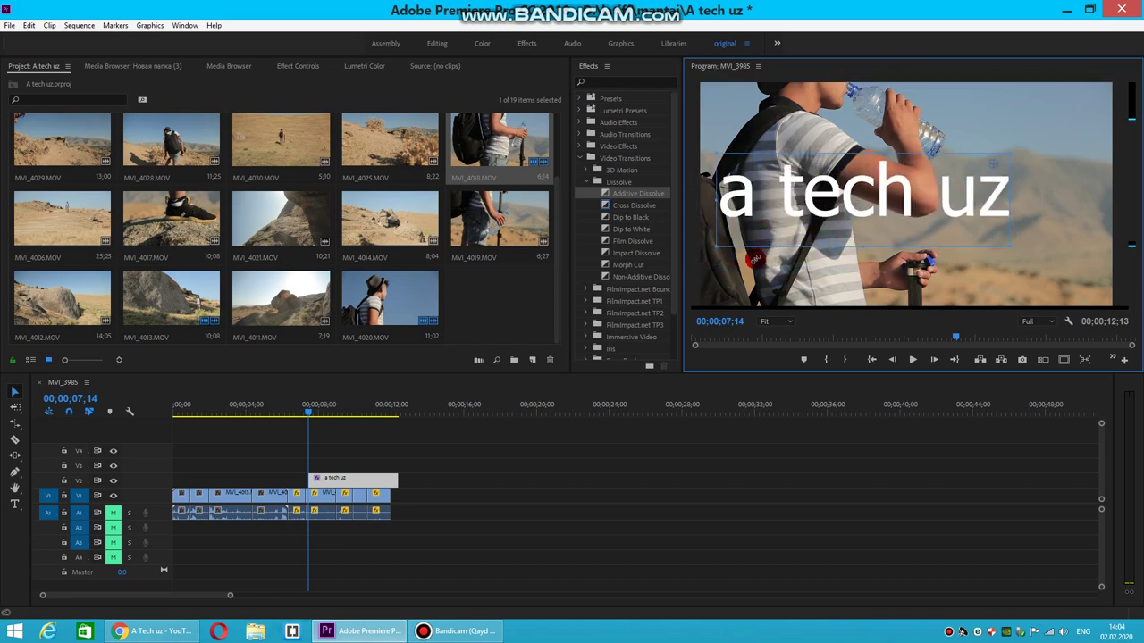
left_click_drag(833, 240, 955, 177)
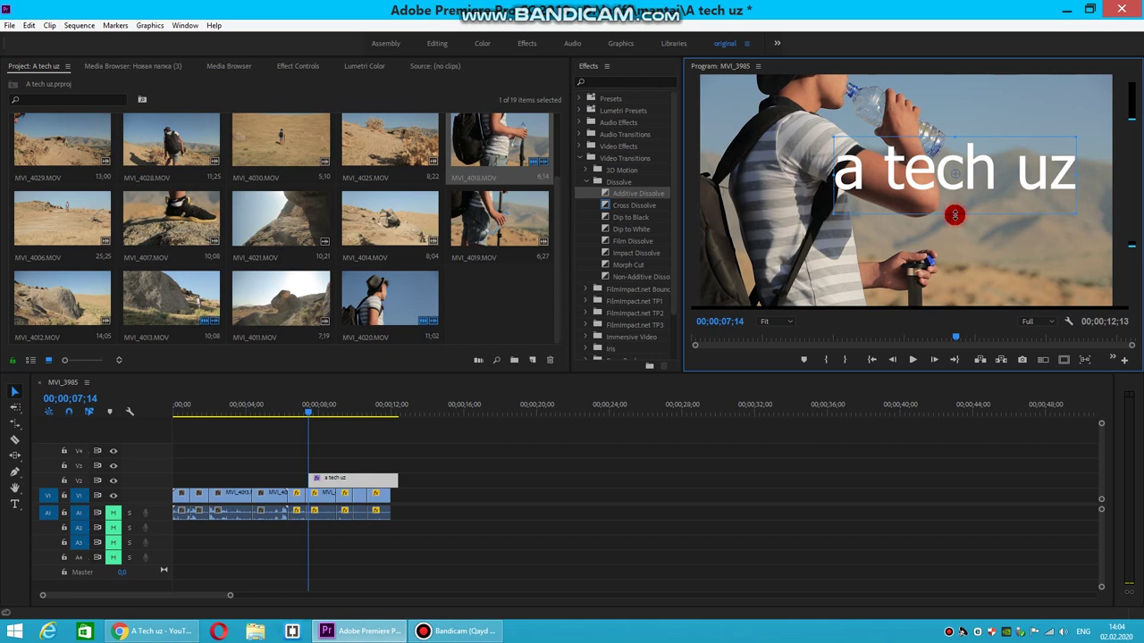
mouse_move(957, 214)
left_mouse_down()
mouse_move(965, 278)
mouse_move(963, 224)
left_mouse_up()
mouse_move(899, 184)
left_mouse_down()
mouse_move(922, 186)
mouse_move(910, 217)
left_mouse_up()
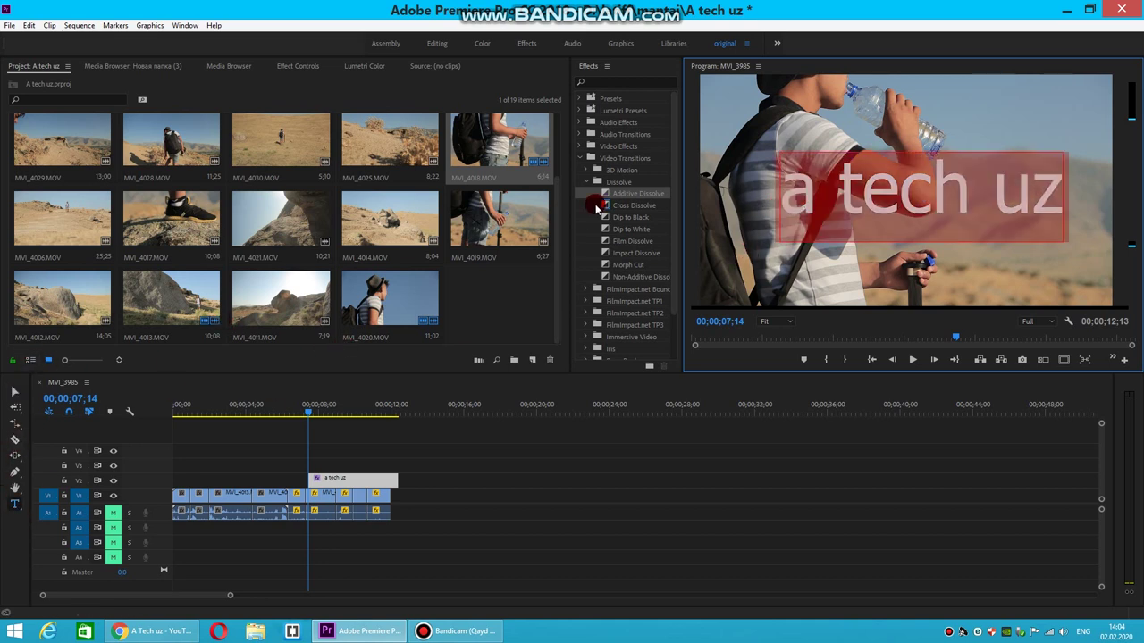
- Change the title's font to Vladimir Script in Effect Controls
left_click(297, 66)
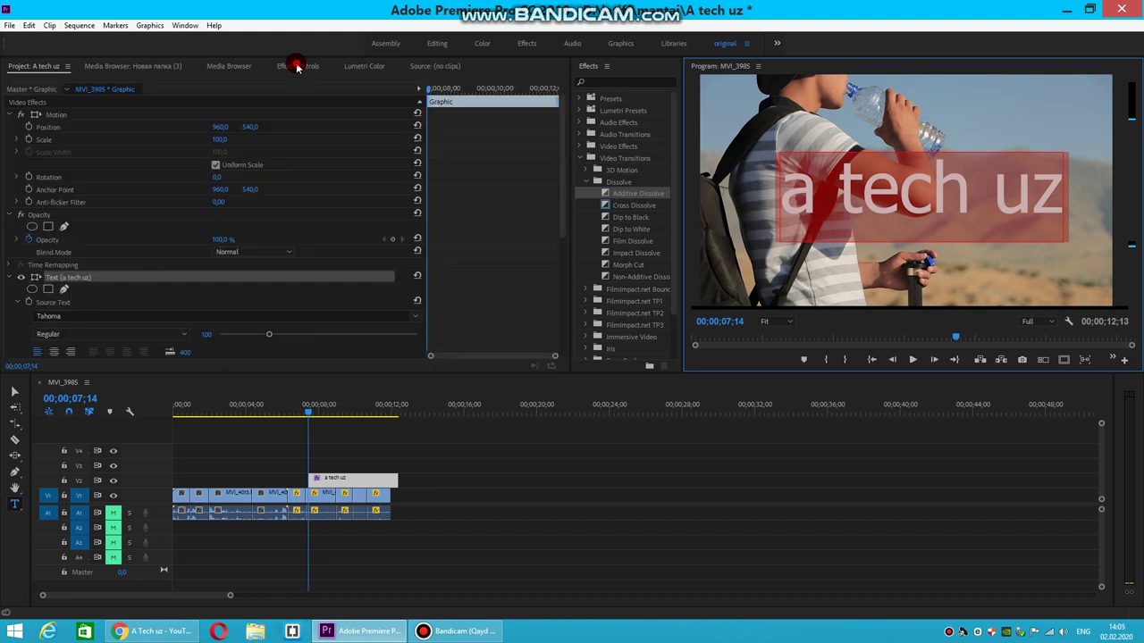
scroll(94, 266, "down", 2)
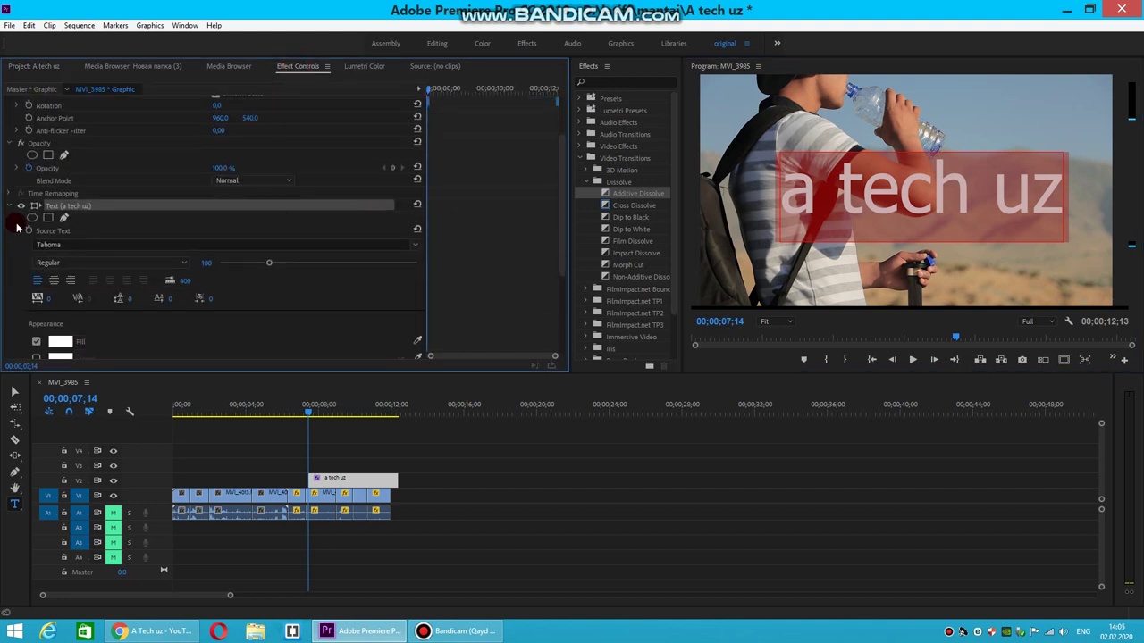
left_click(63, 245)
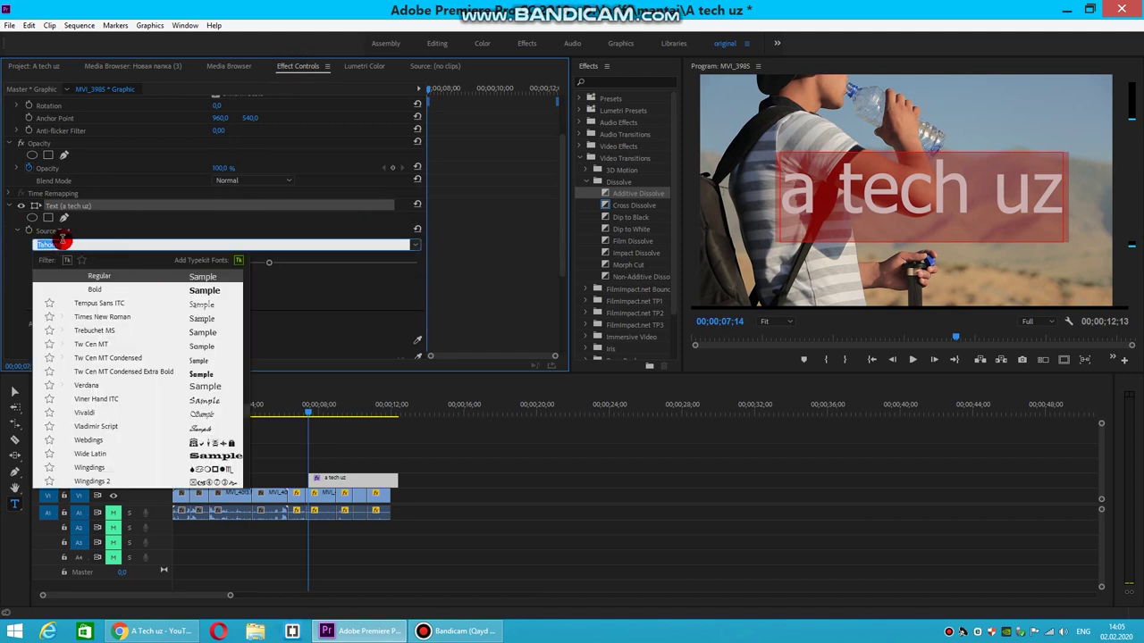
left_click(212, 428)
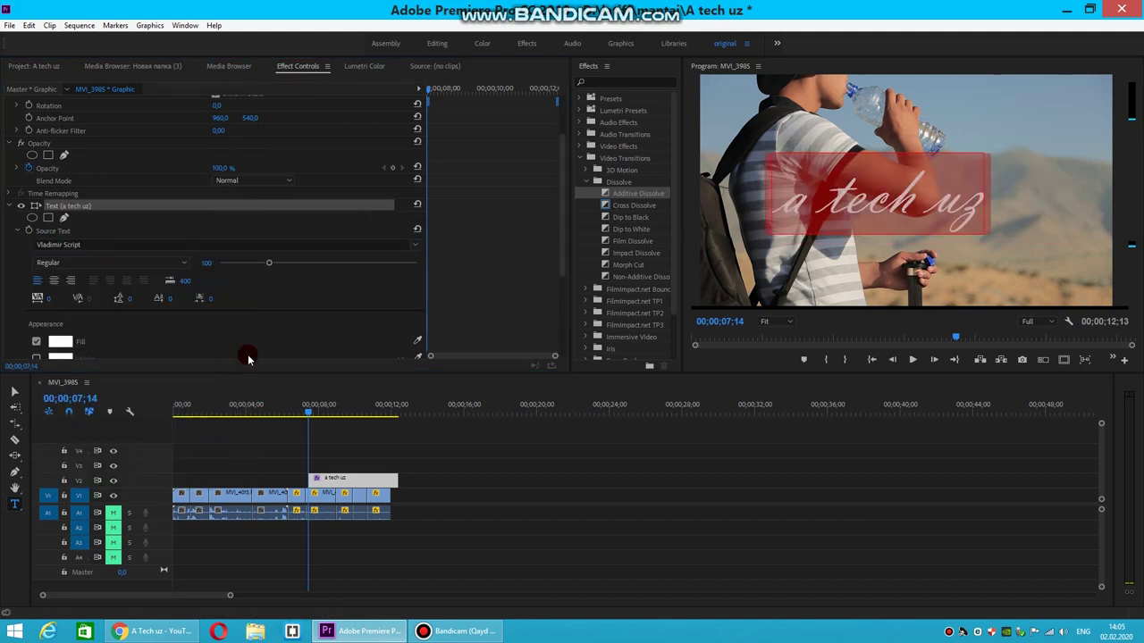
left_click(90, 247)
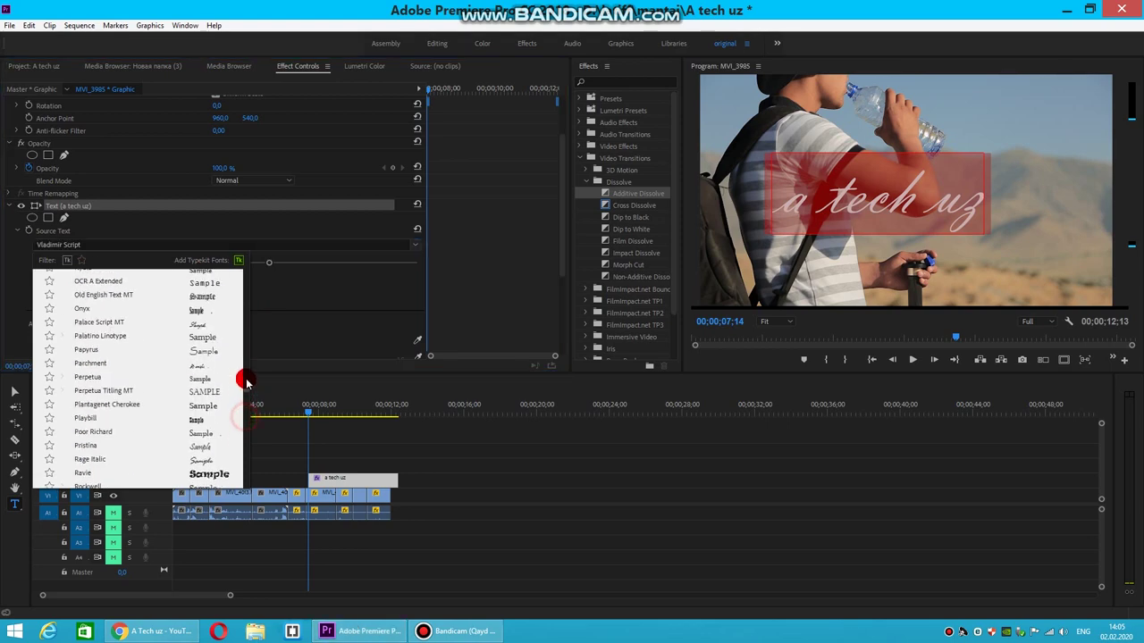
mouse_move(248, 420)
left_mouse_down()
mouse_move(248, 279)
mouse_move(261, 502)
left_mouse_up()
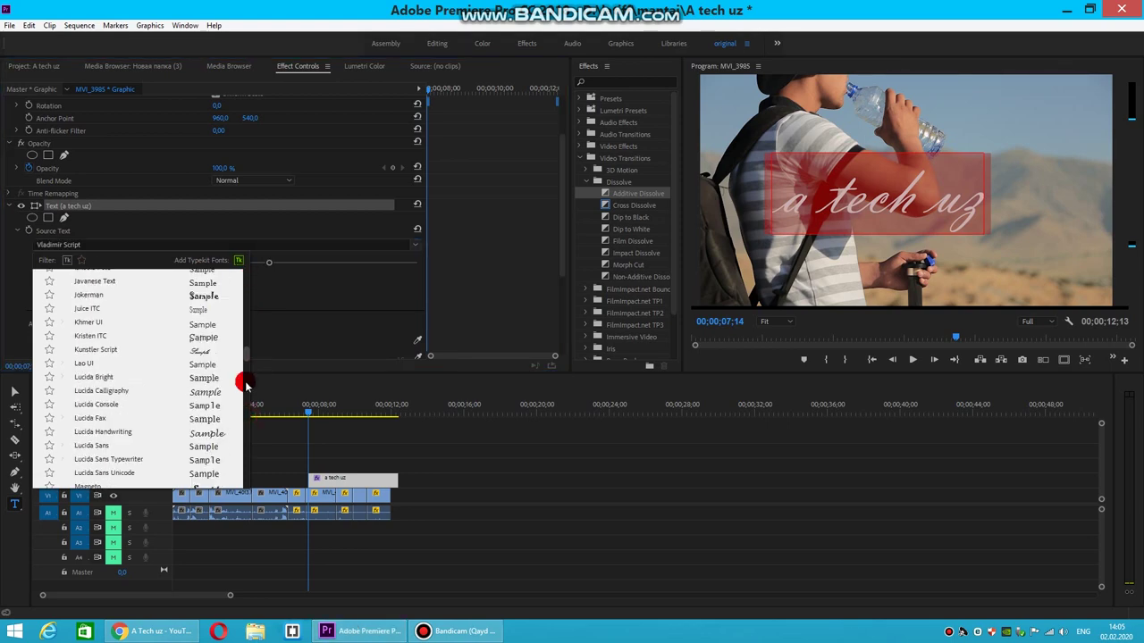
left_click_drag(246, 490, 239, 279)
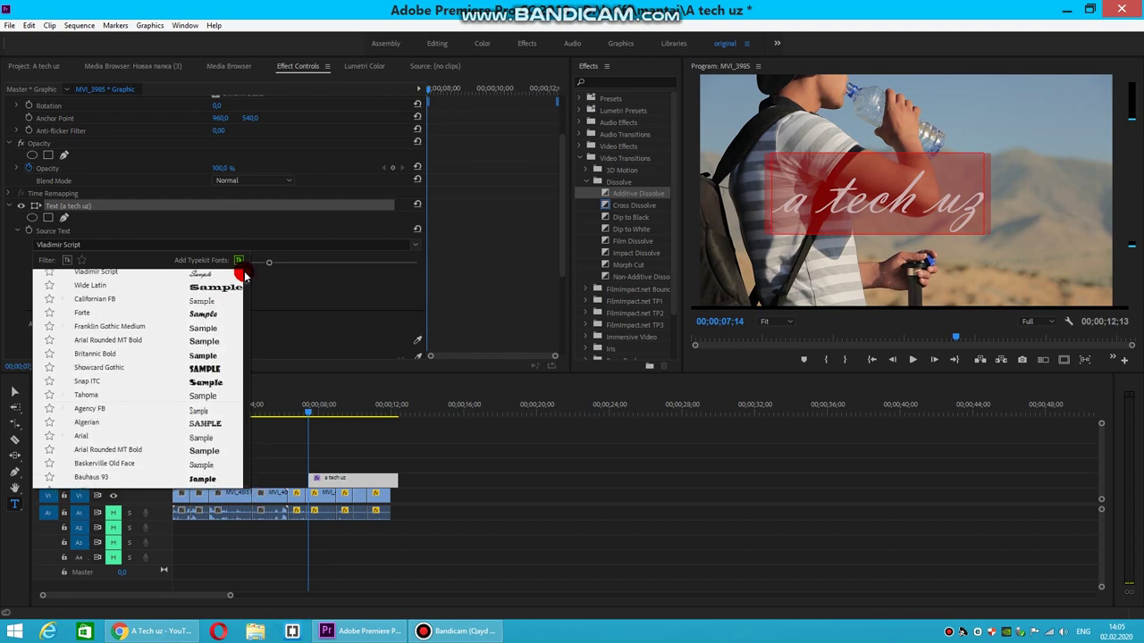
left_click(124, 226)
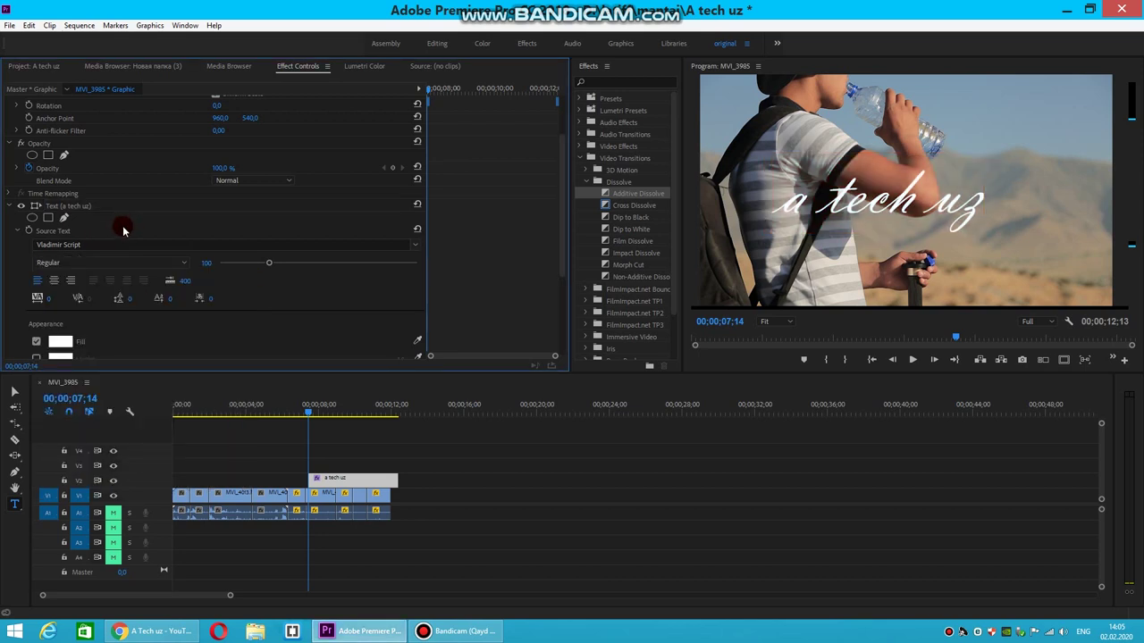
- Set the title's font size to 126 and adjust its text alignment
left_click(75, 266)
left_click(74, 268)
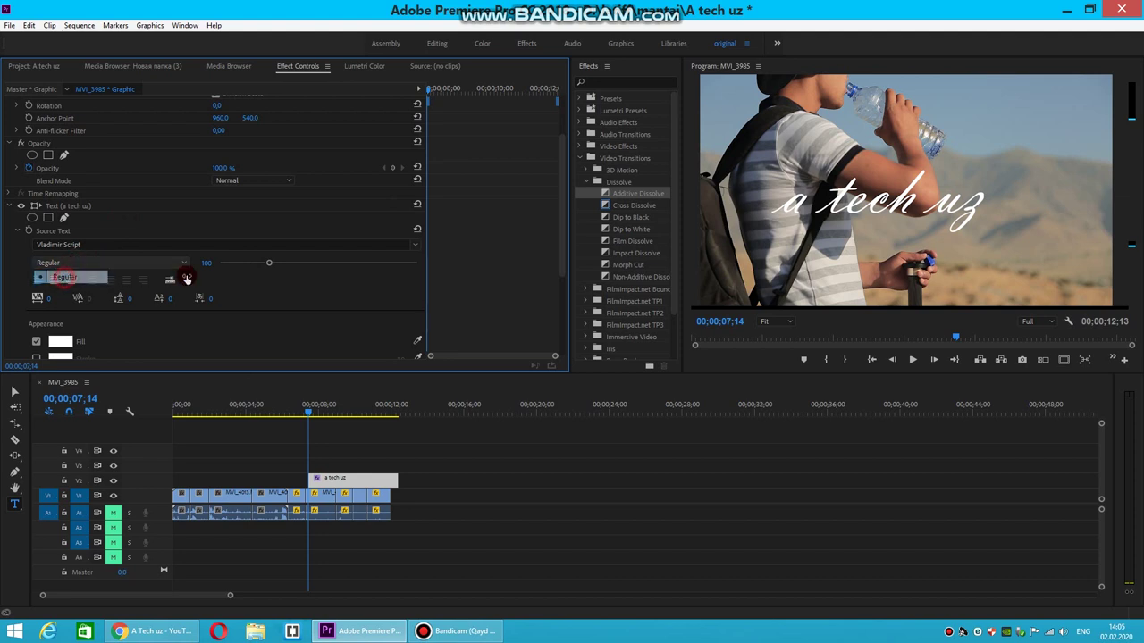
left_click_drag(271, 266, 289, 273)
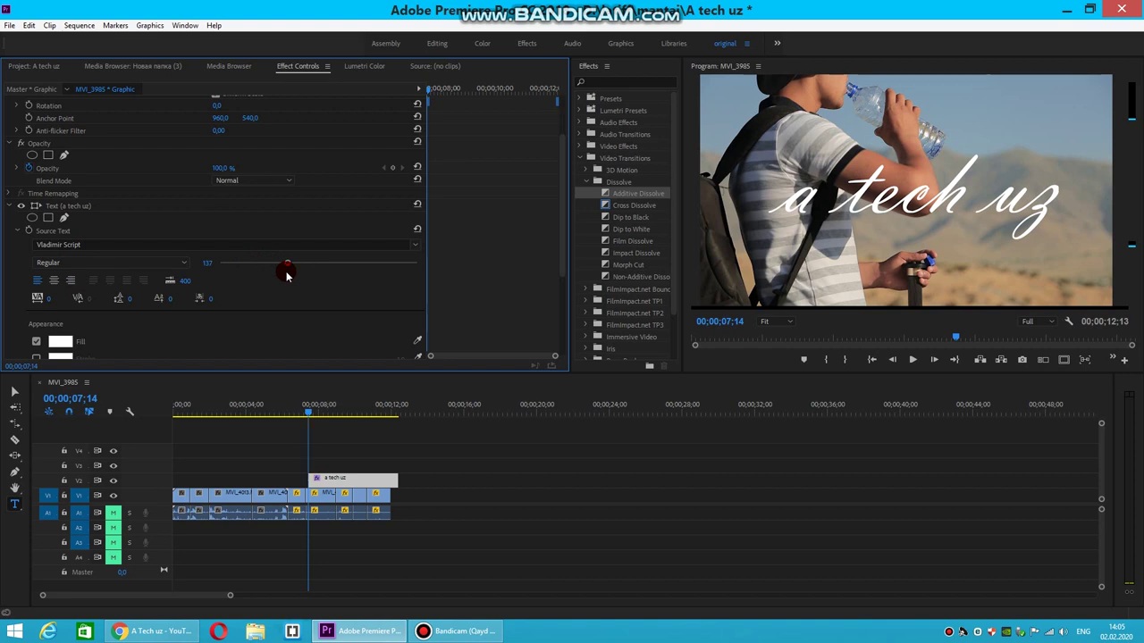
left_click_drag(288, 273, 281, 264)
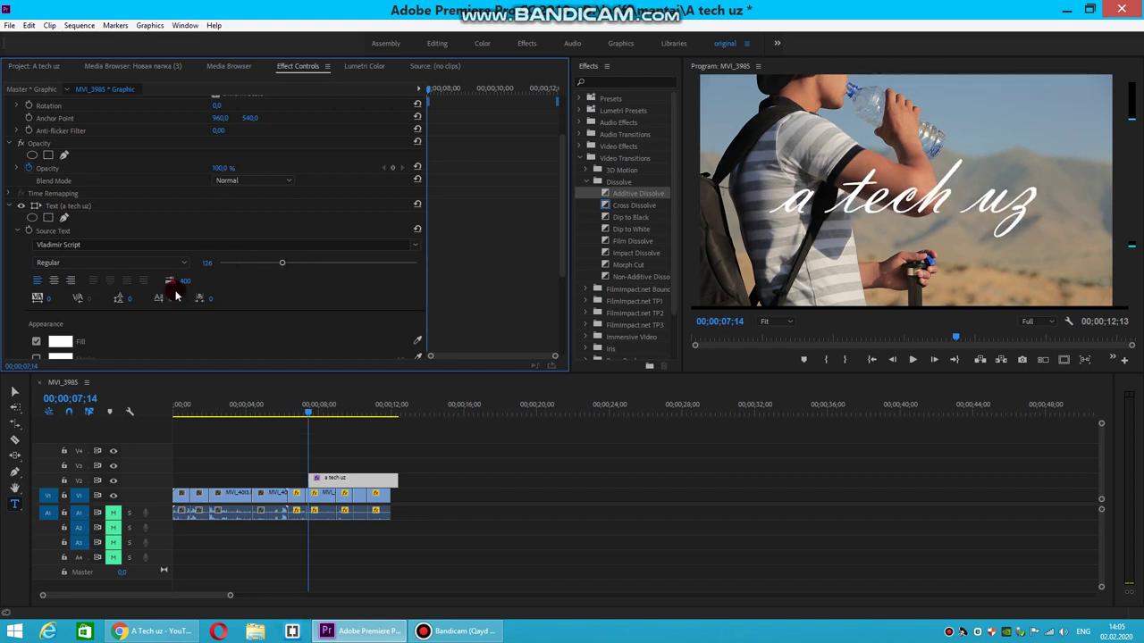
left_click(54, 283)
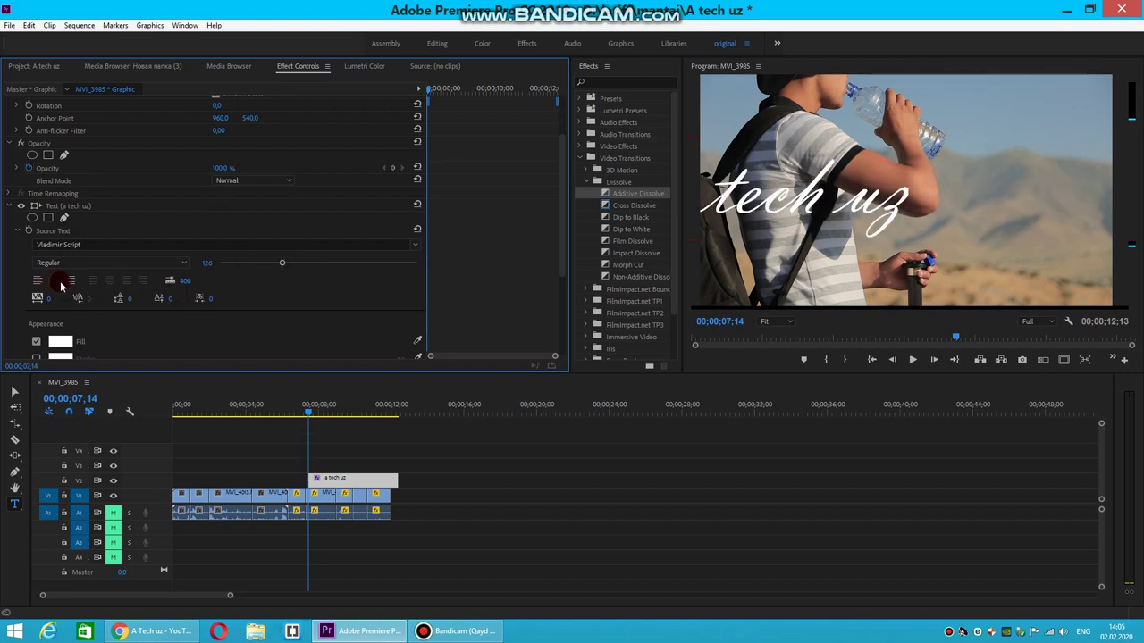
left_click(71, 282)
left_click(37, 282)
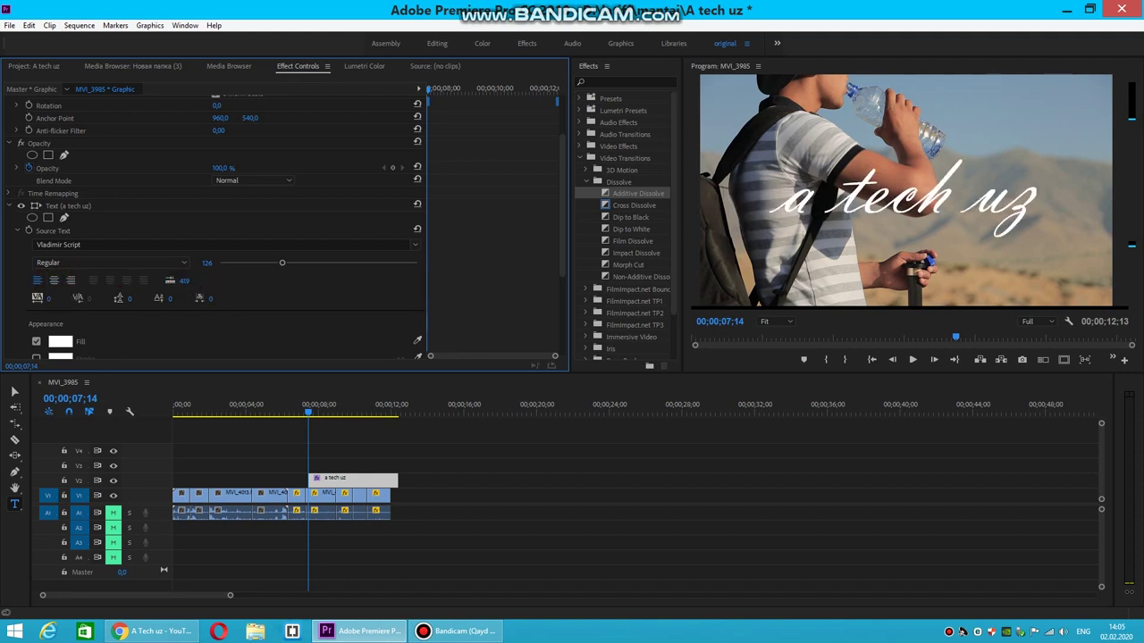
- At 08;15, edit the title text and set its letter tracking to 24
left_click(15, 391)
left_click(327, 408)
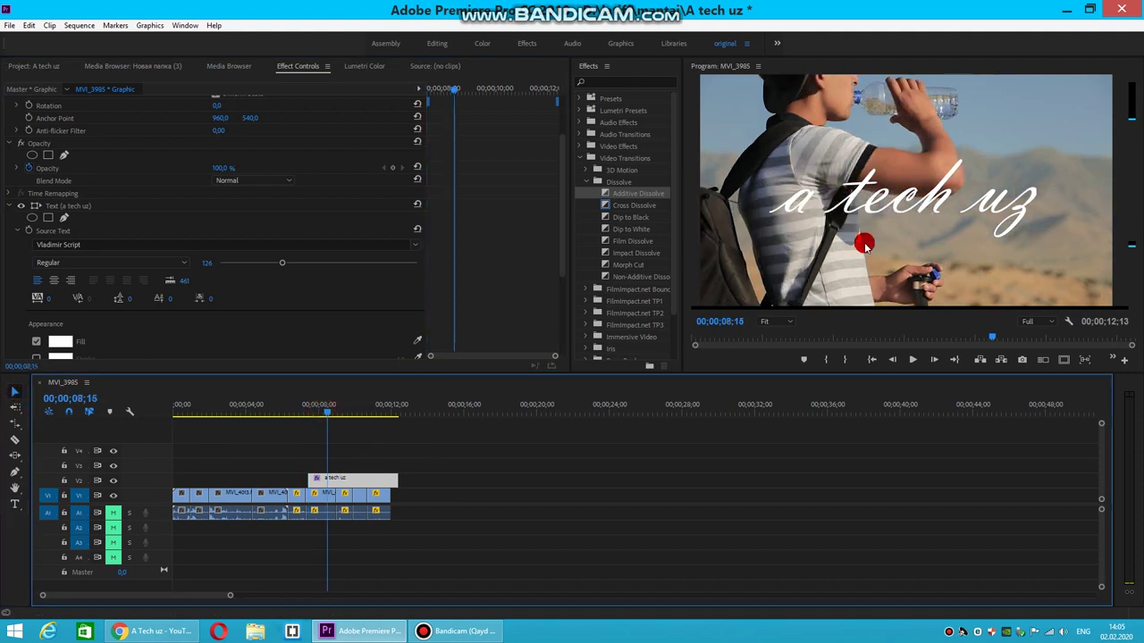
left_click_drag(865, 245, 700, 237)
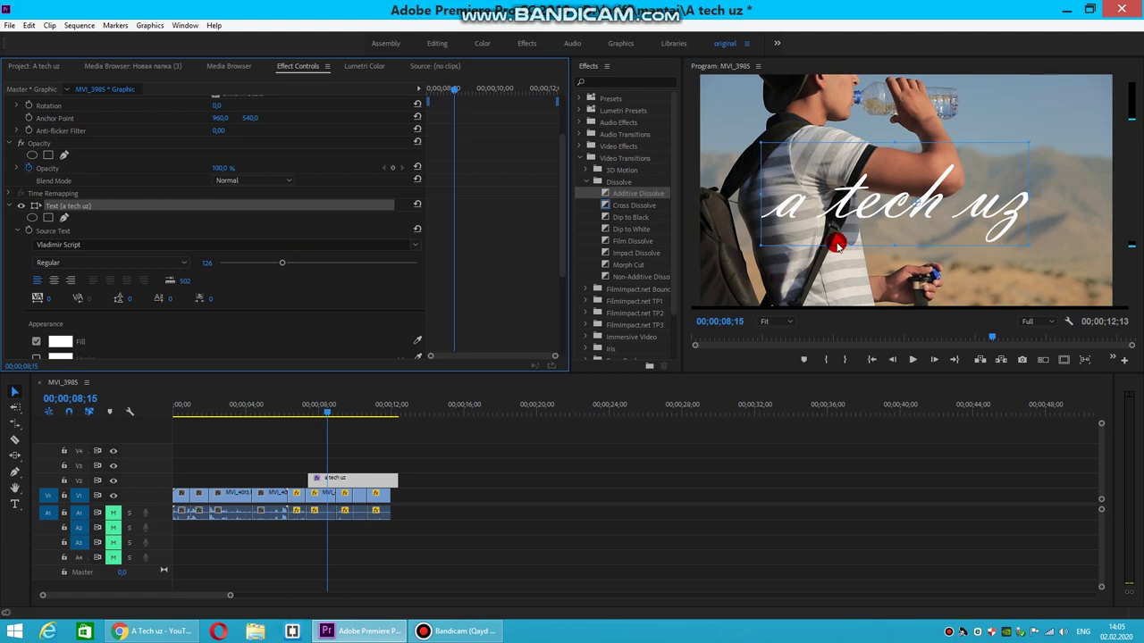
double_click(852, 205)
left_click(181, 282)
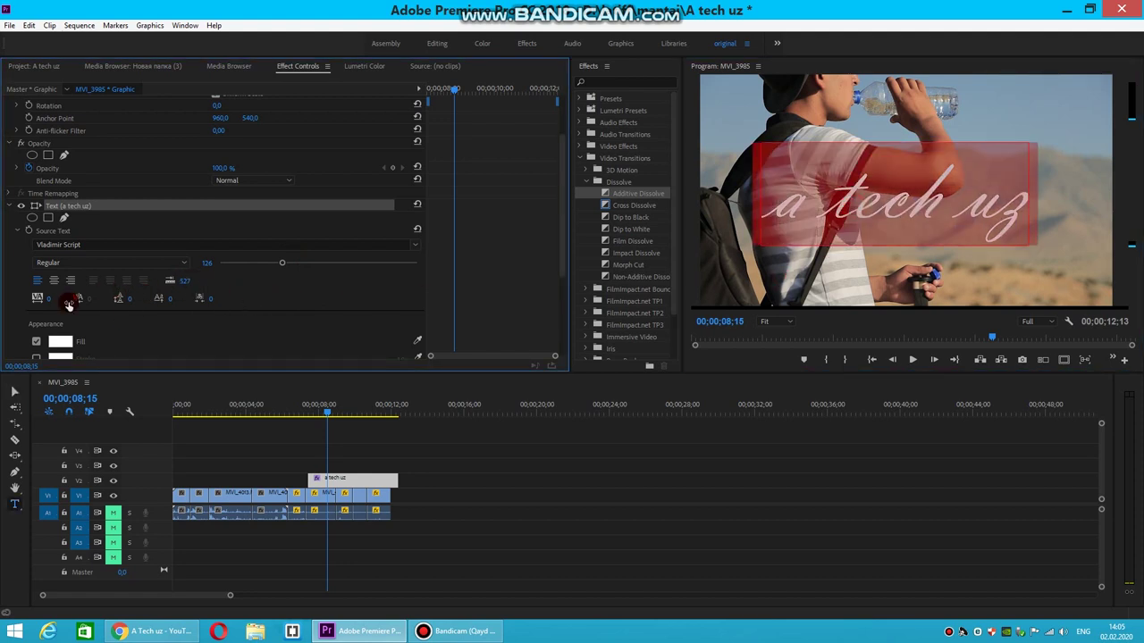
mouse_move(43, 299)
left_mouse_down()
mouse_move(146, 299)
mouse_move(124, 299)
left_mouse_up()
left_click_drag(51, 298, 125, 298)
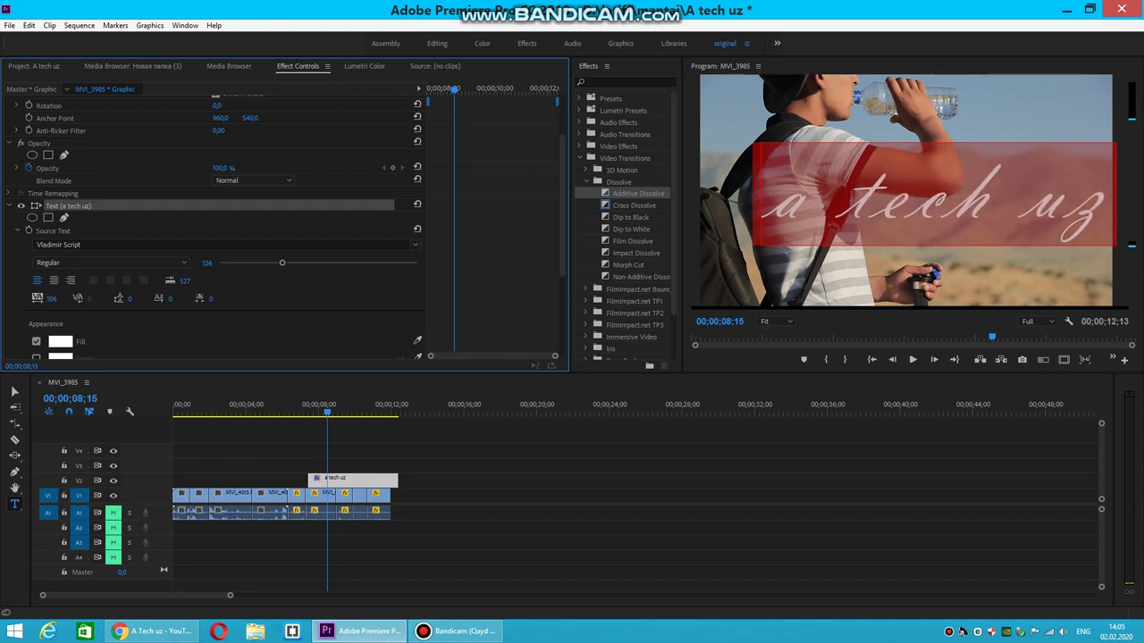
left_click_drag(51, 298, 9, 298)
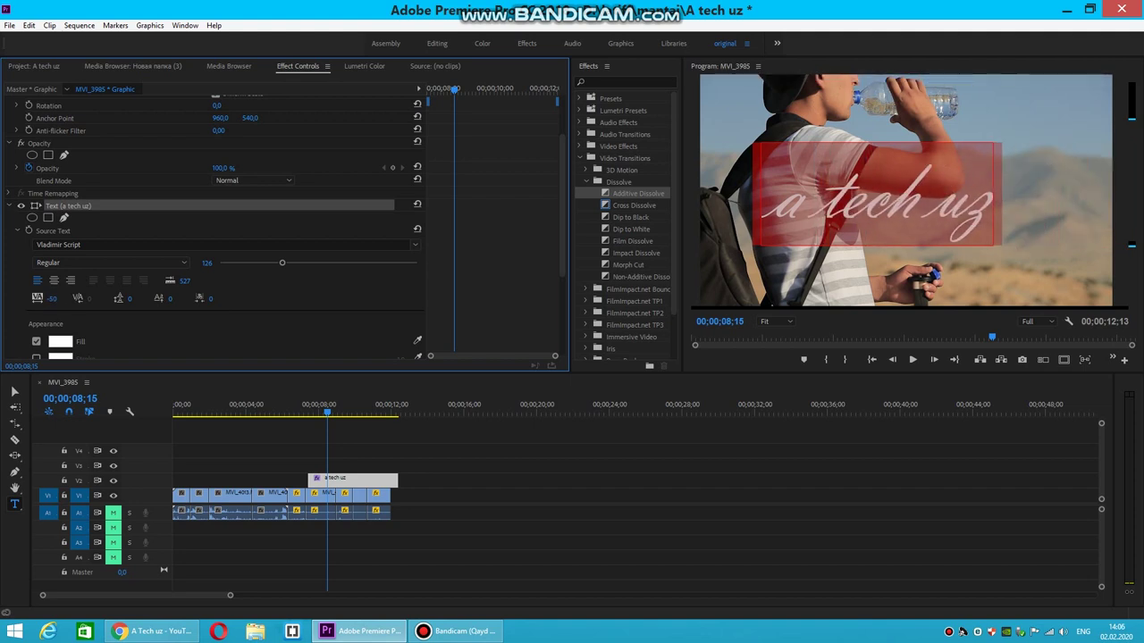
left_click_drag(51, 299, 109, 298)
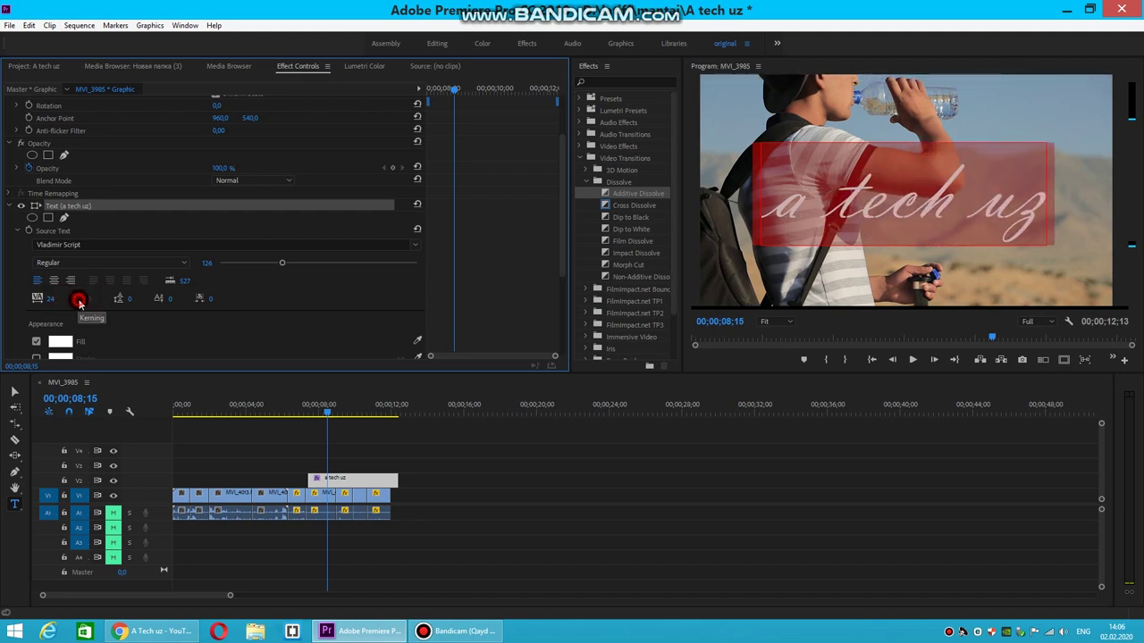
left_click(877, 238)
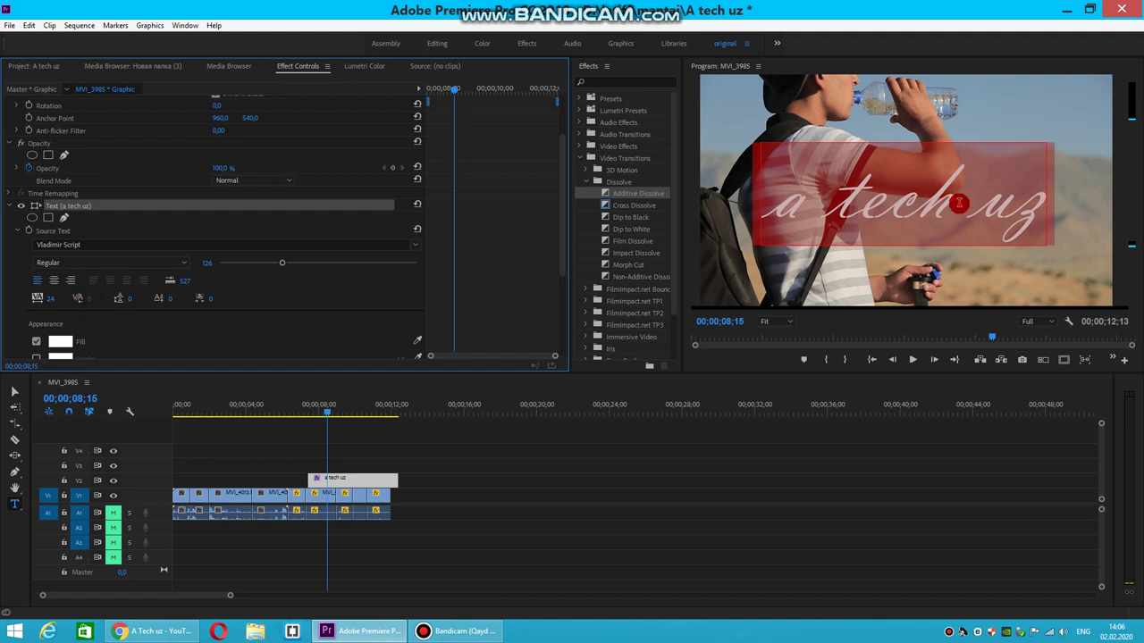
- Break 'uz' onto a second line below 'a tech', keeping font size 126
left_click(956, 201)
key("Return")
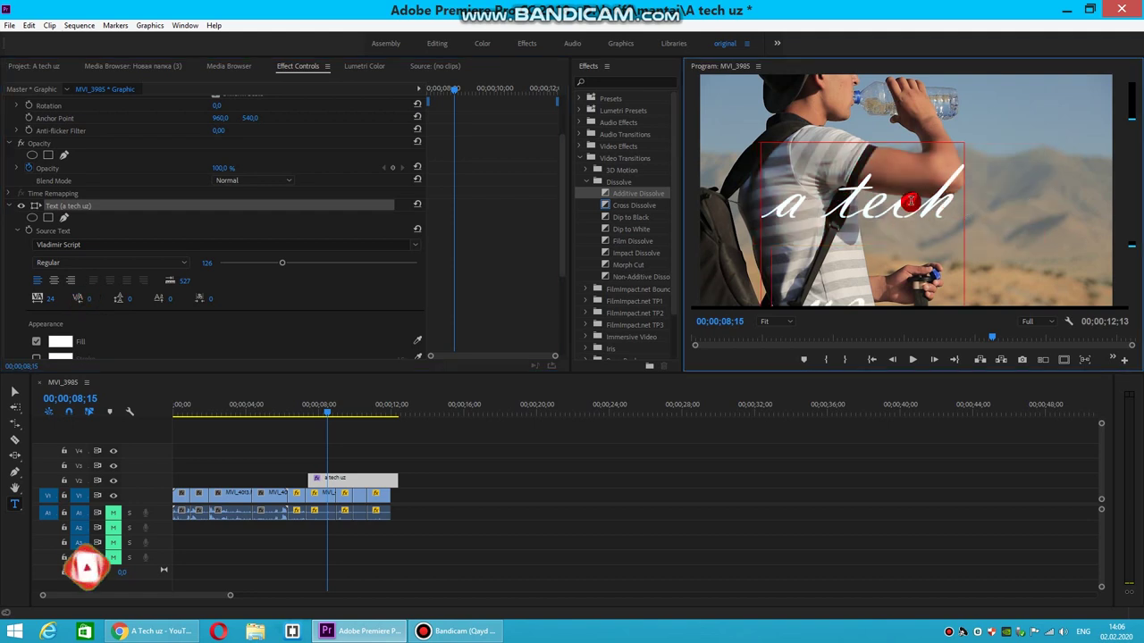
left_click(284, 264)
left_click_drag(290, 267, 273, 265)
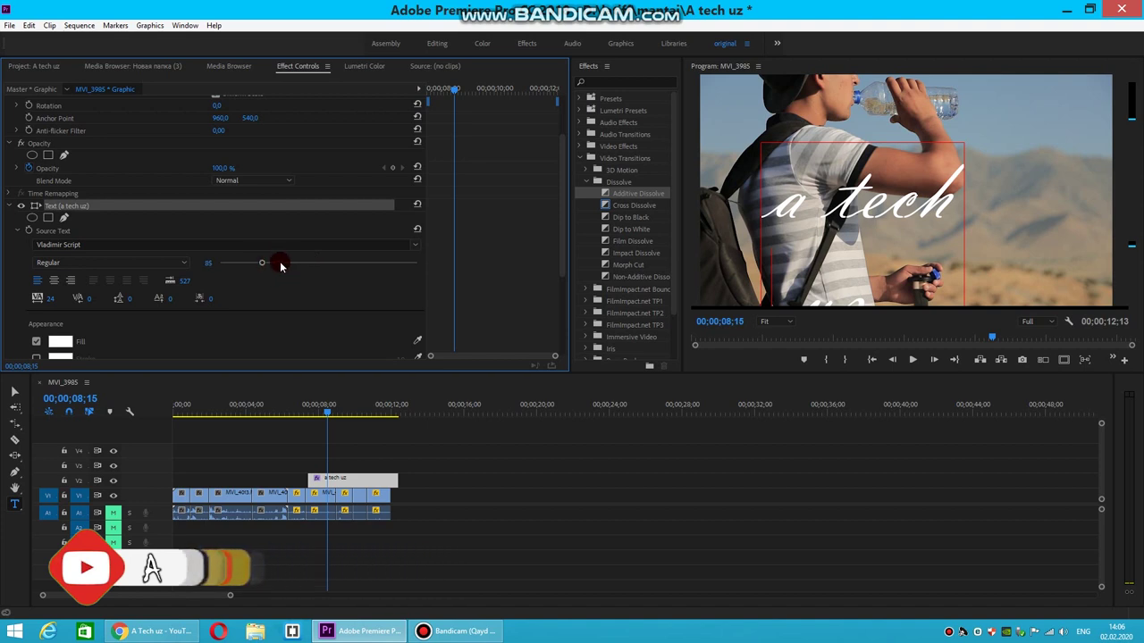
left_click_drag(276, 262, 282, 262)
- Move the title up and shrink it so it sits right of the hiker
left_click(856, 188)
left_click_drag(856, 188, 892, 157)
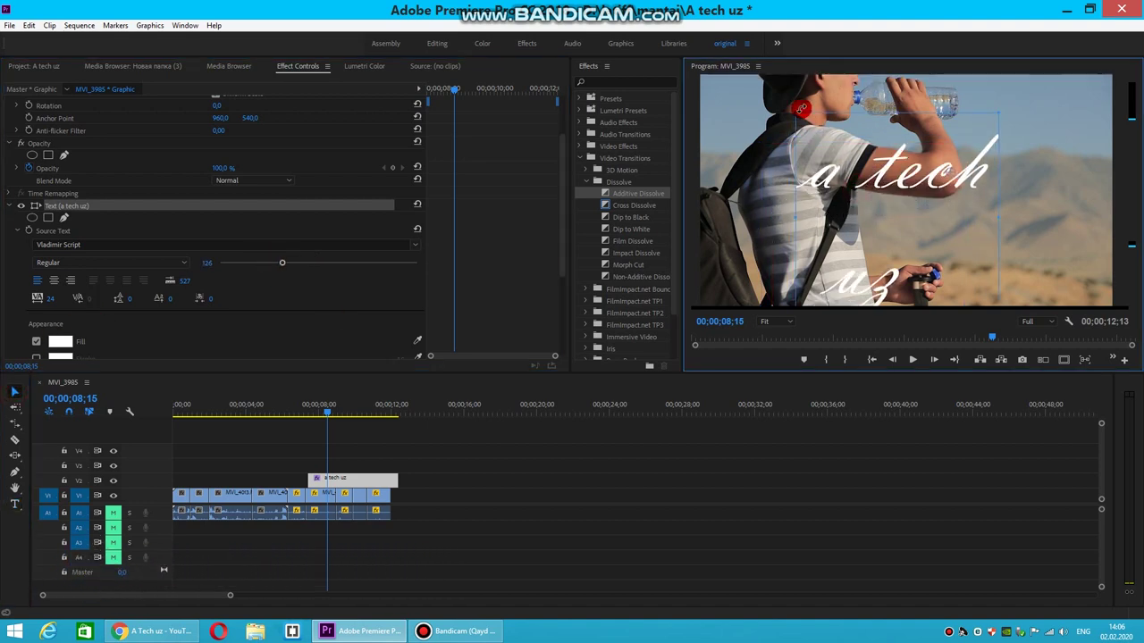
left_click_drag(795, 112, 860, 140)
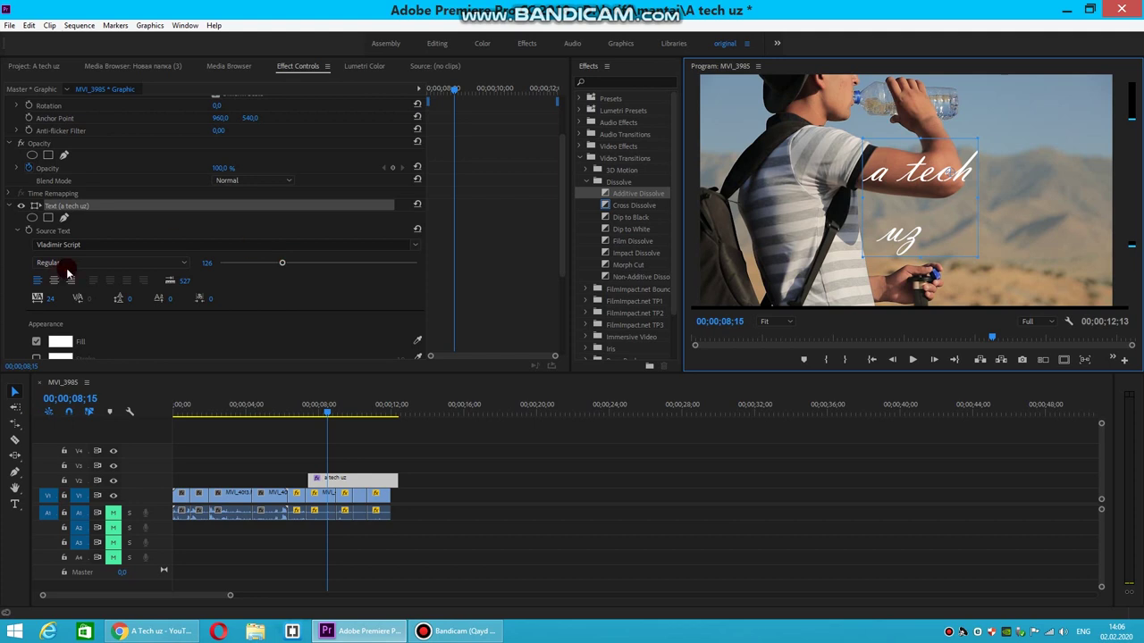
left_click(82, 300)
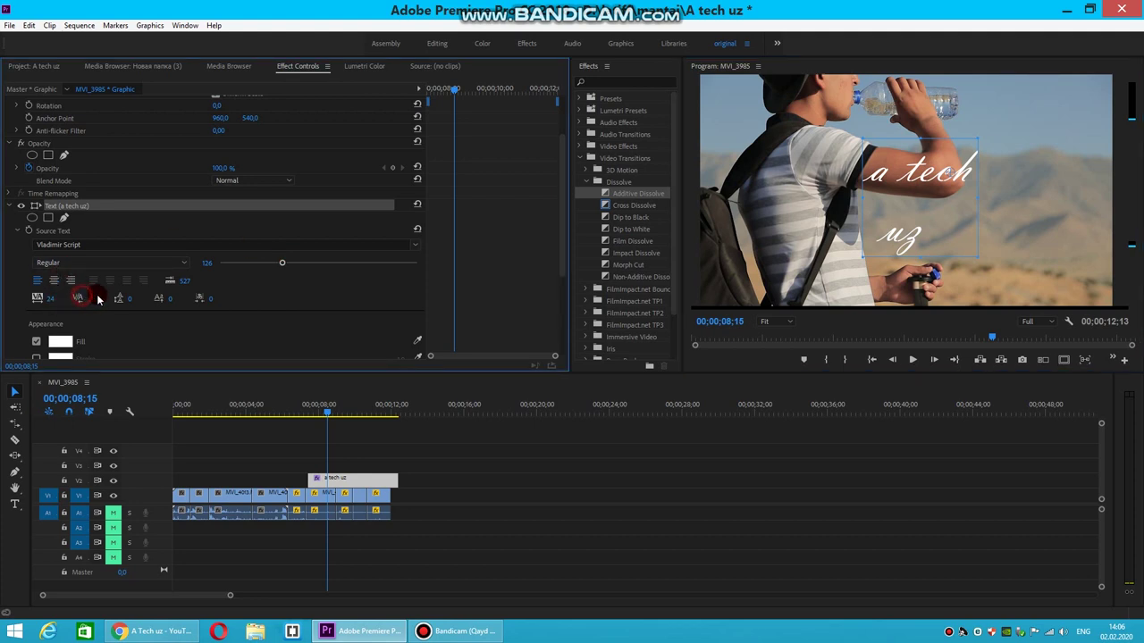
left_click(376, 479)
- Tighten the line spacing to -117 and reduce the tsume character spacing
mouse_move(127, 299)
left_mouse_down()
mouse_move(40, 298)
mouse_move(72, 298)
left_mouse_up()
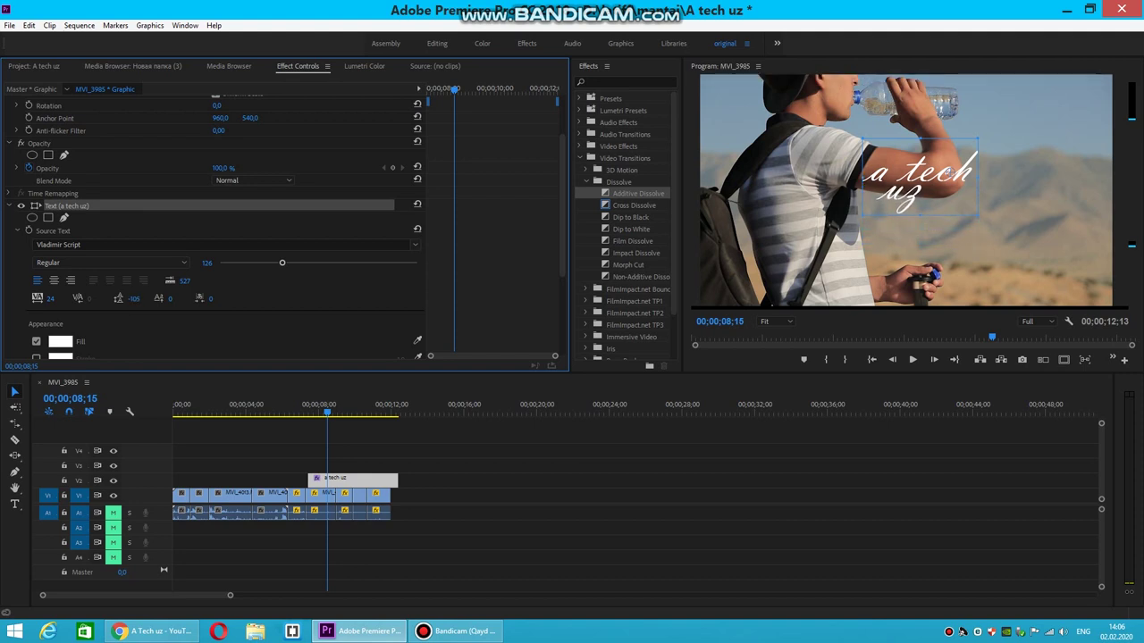
left_click_drag(72, 298, 104, 299)
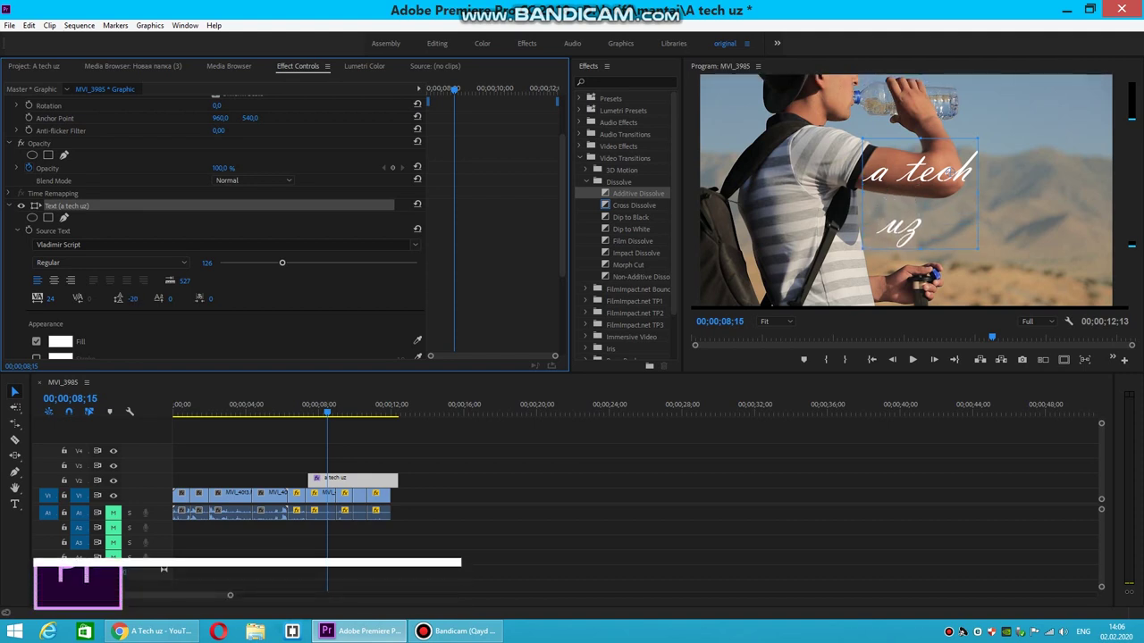
left_click_drag(135, 298, 201, 304)
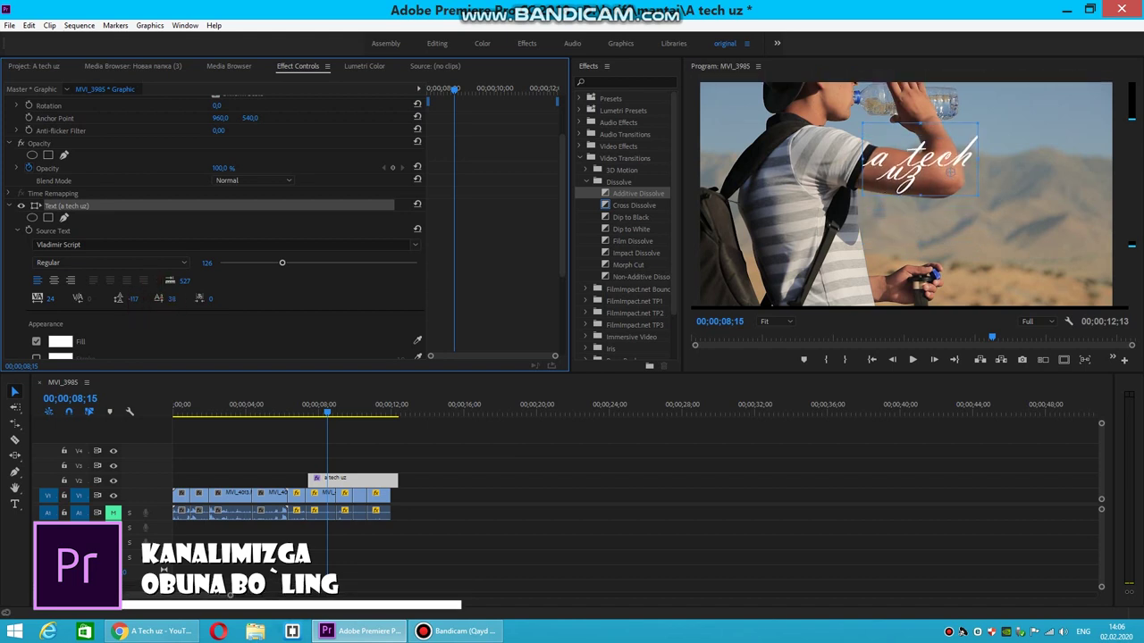
left_click(217, 298)
left_click_drag(212, 299, 192, 298)
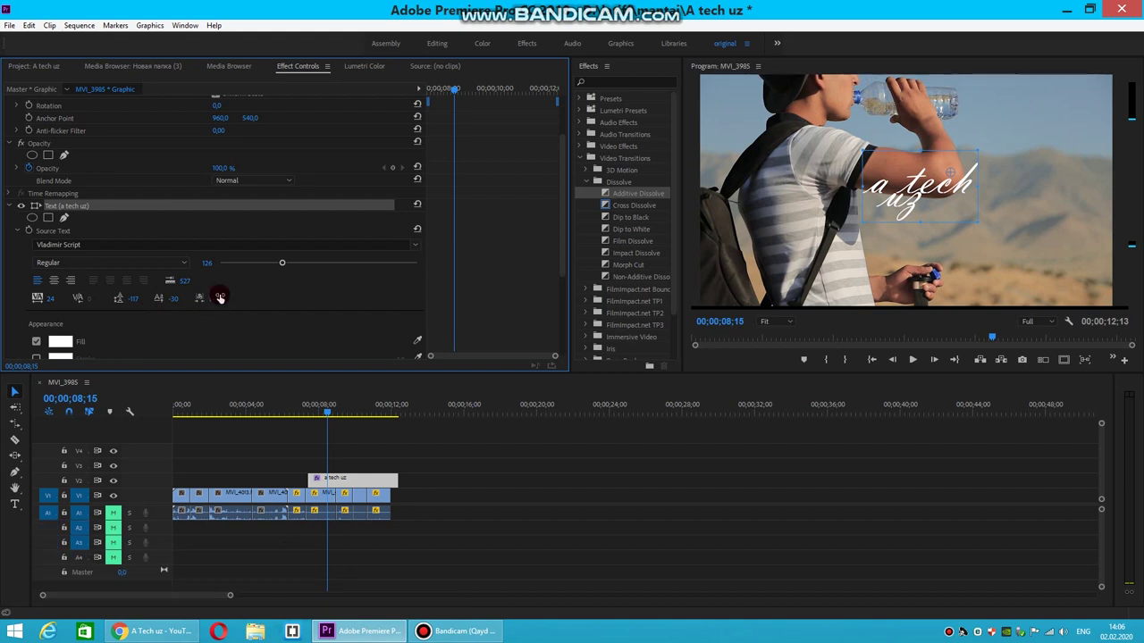
scroll(257, 301, "down", 2)
left_click(51, 302)
- Set the title fill colour to blue (0030FF), replacing a red first try
left_click(63, 306)
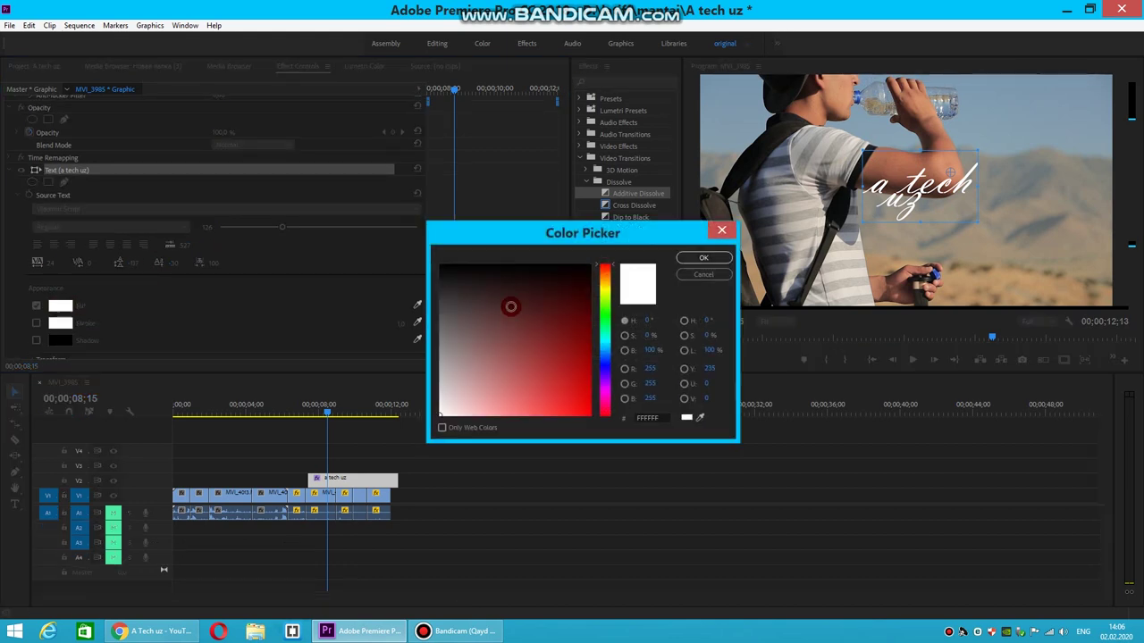
left_click(535, 300)
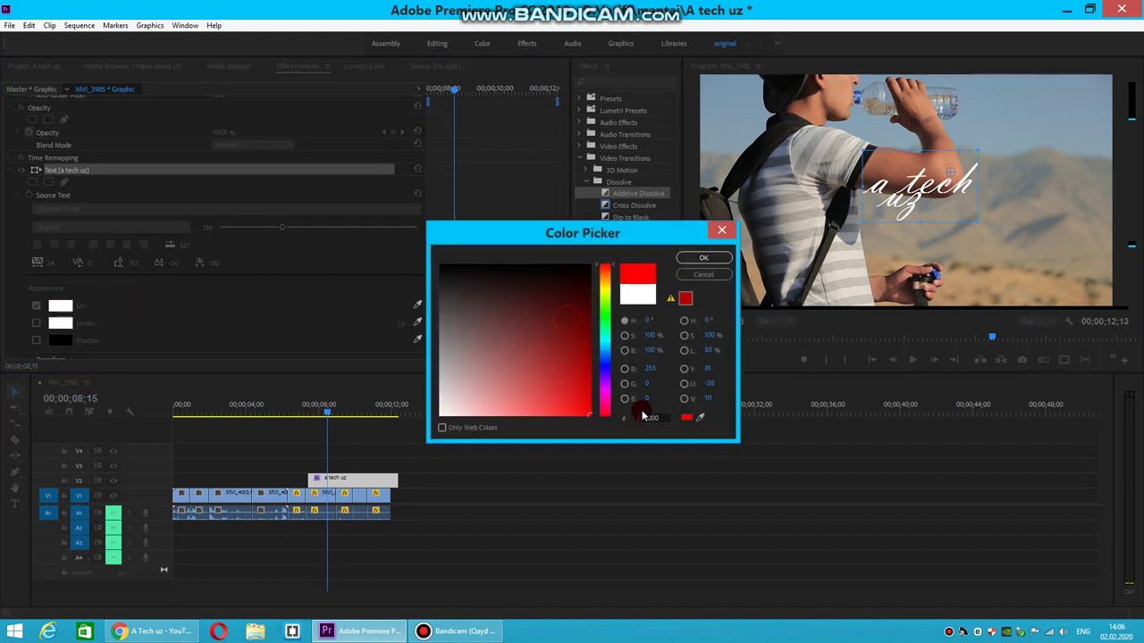
left_click(703, 257)
left_click(62, 306)
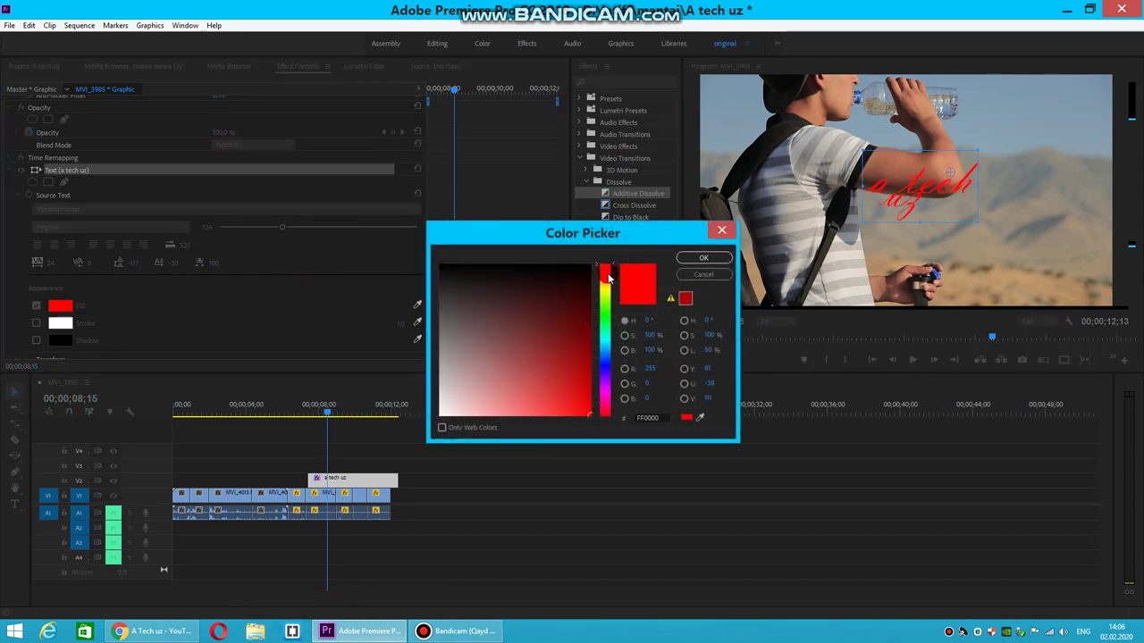
left_click_drag(599, 305, 605, 361)
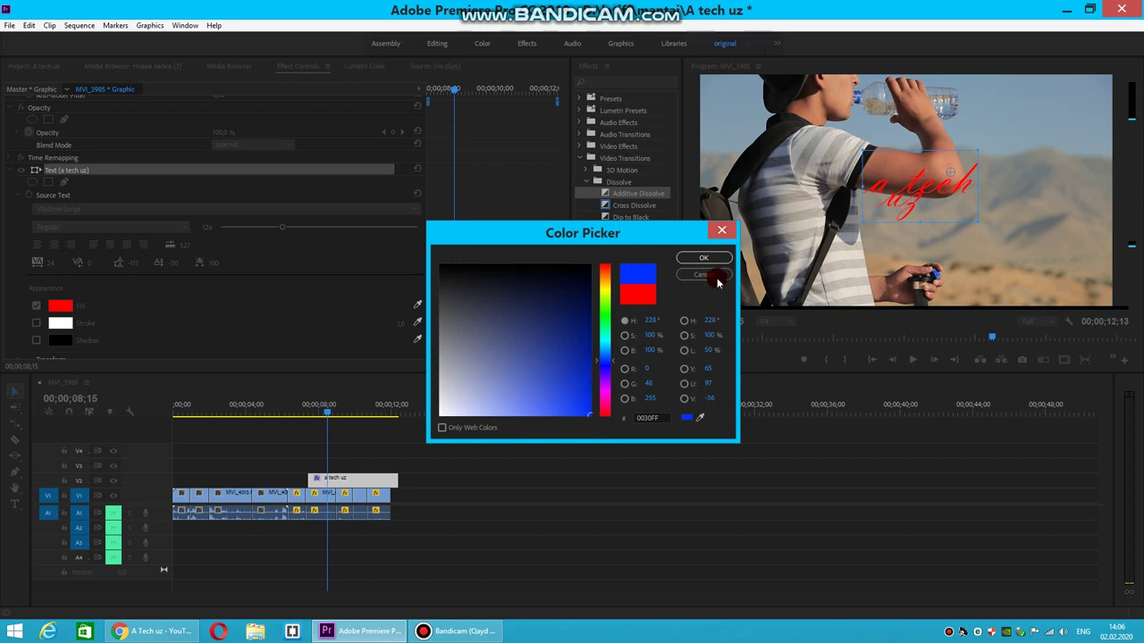
left_click(699, 257)
- Enable a white drop shadow at 135° with its distance reduced to 3.0
scroll(148, 322, "down", 1)
scroll(53, 294, "down", 1)
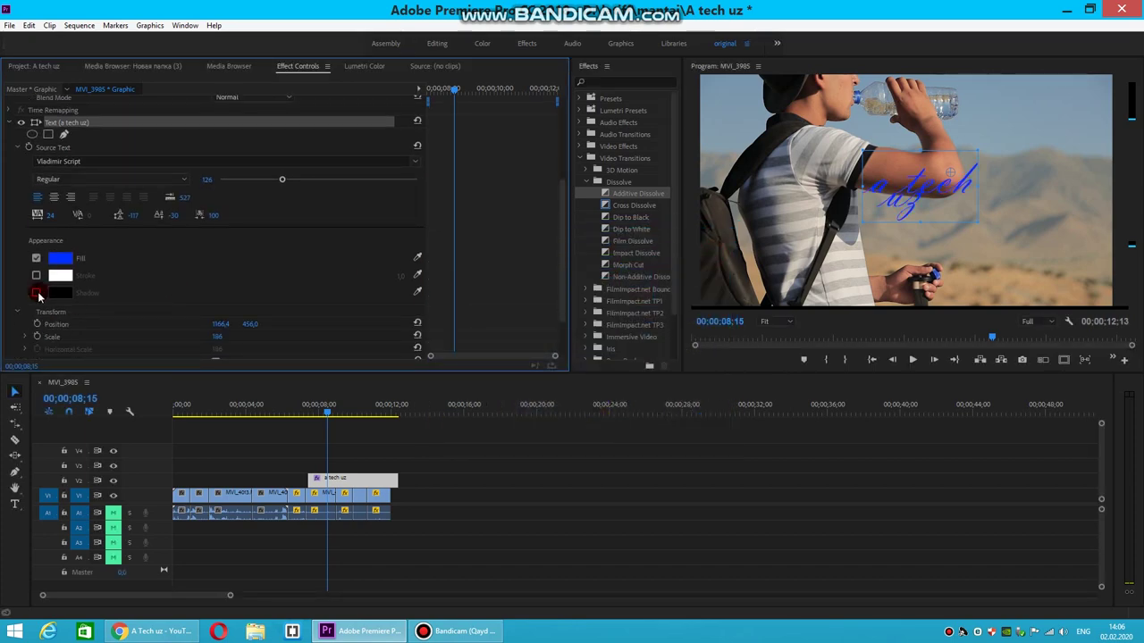
left_click(37, 294)
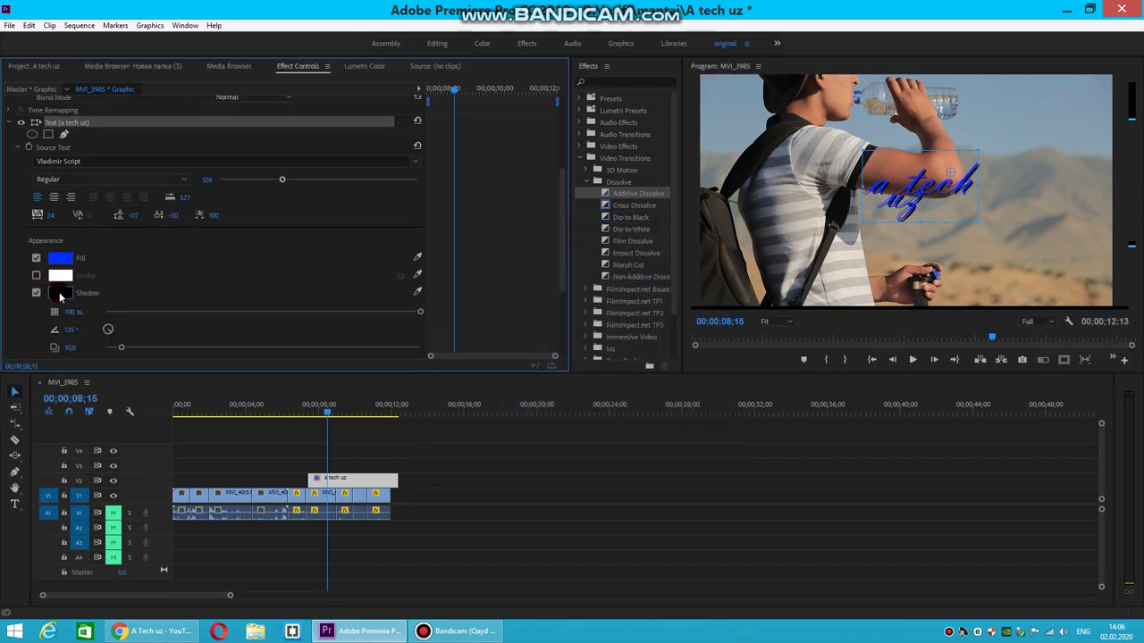
left_click(61, 293)
left_click(443, 415)
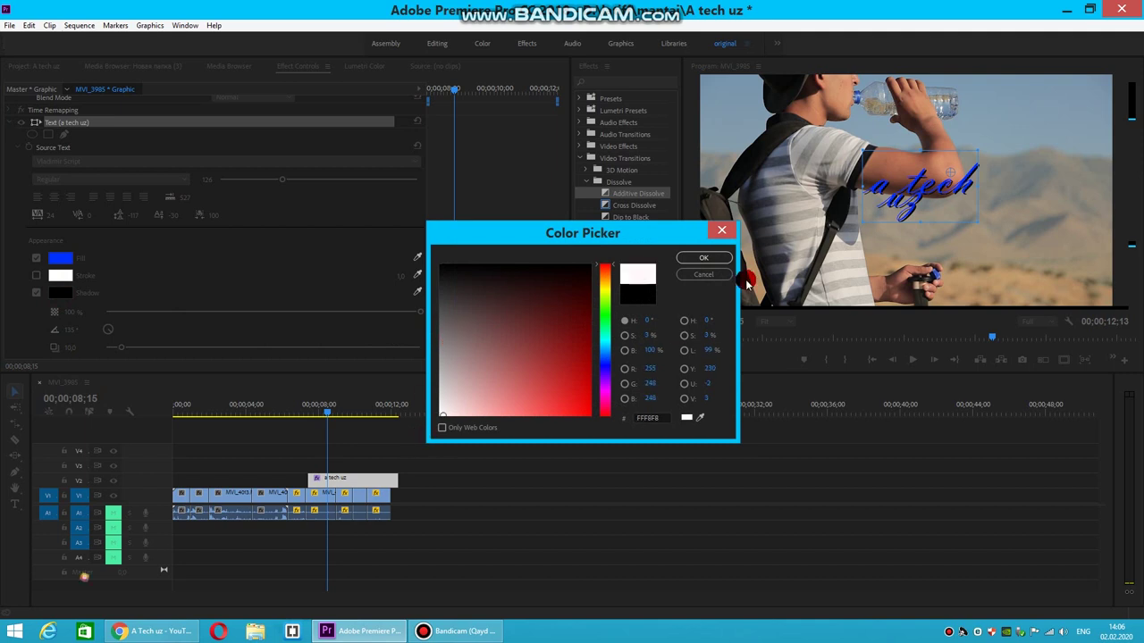
left_click(704, 257)
scroll(210, 255, "down", 1)
scroll(210, 258, "down", 1)
left_click_drag(119, 288, 109, 292)
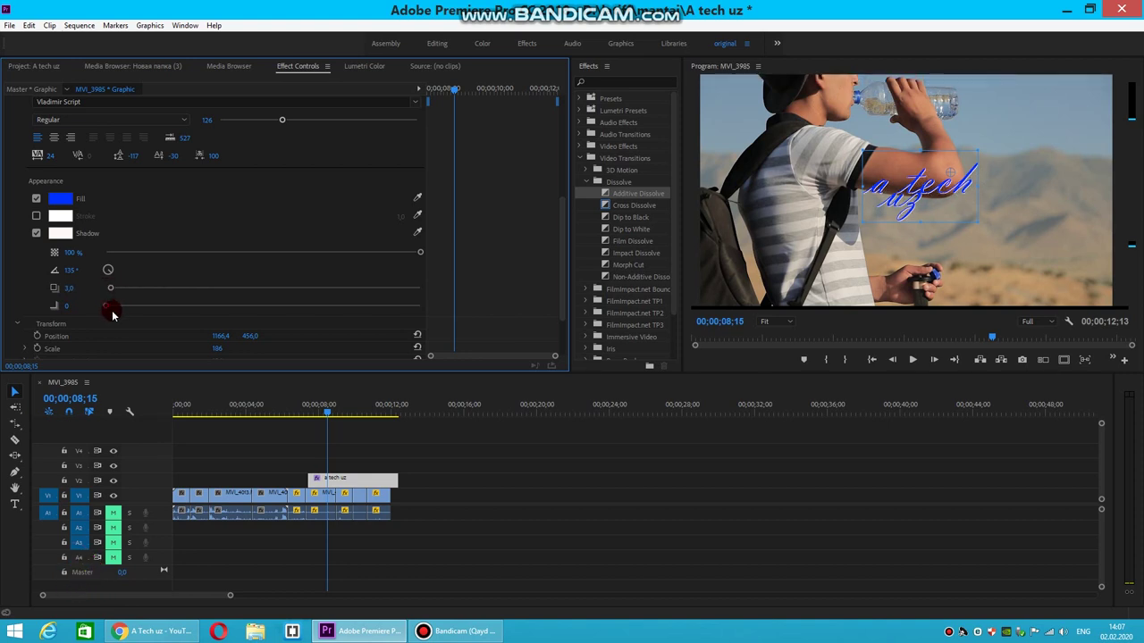
- Raise the title's Shadow Blur to 138 and shift the title slightly left
left_click_drag(106, 308, 267, 312)
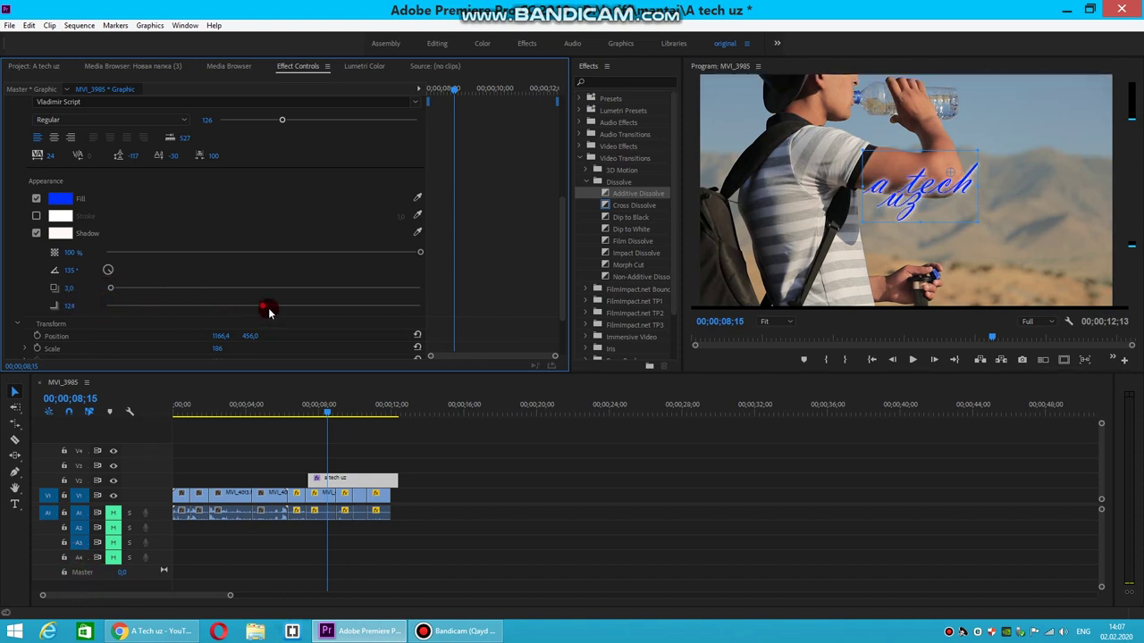
scroll(286, 295, "down", 3)
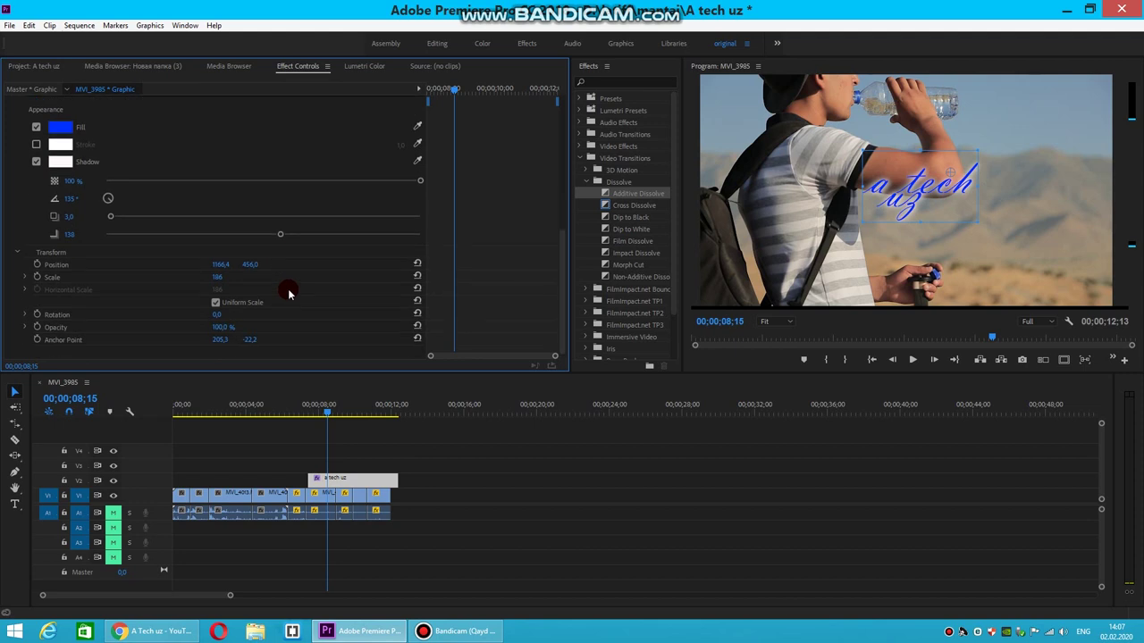
mouse_move(220, 269)
left_mouse_down()
mouse_move(202, 268)
mouse_move(289, 313)
left_mouse_up()
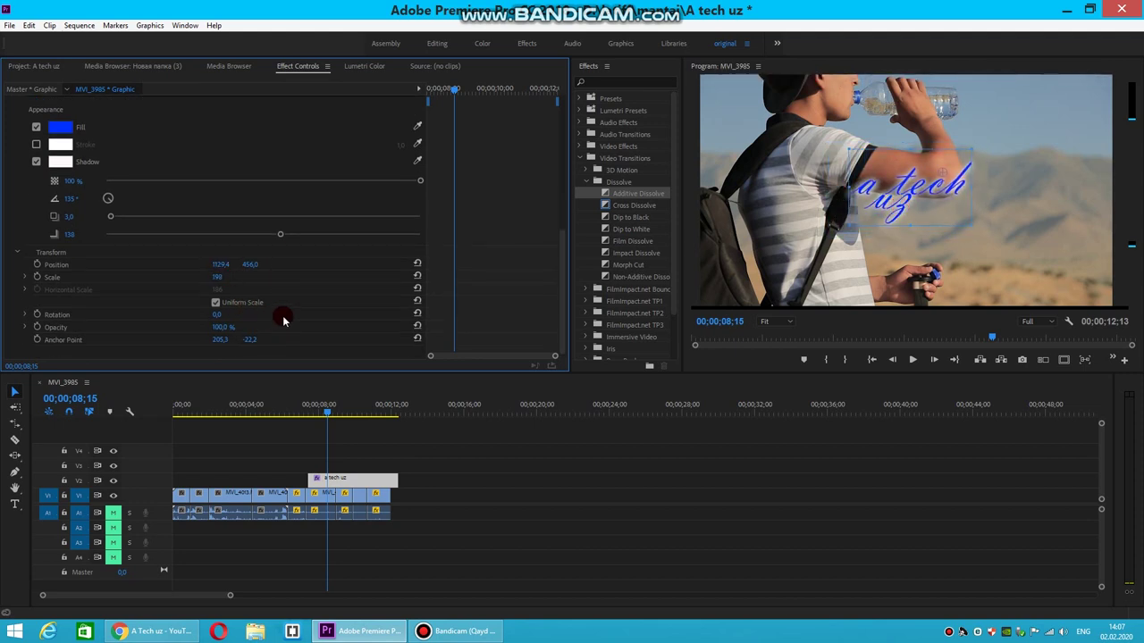
- Try tilting the title and drag it right and down in the preview
left_click_drag(213, 318, 209, 317)
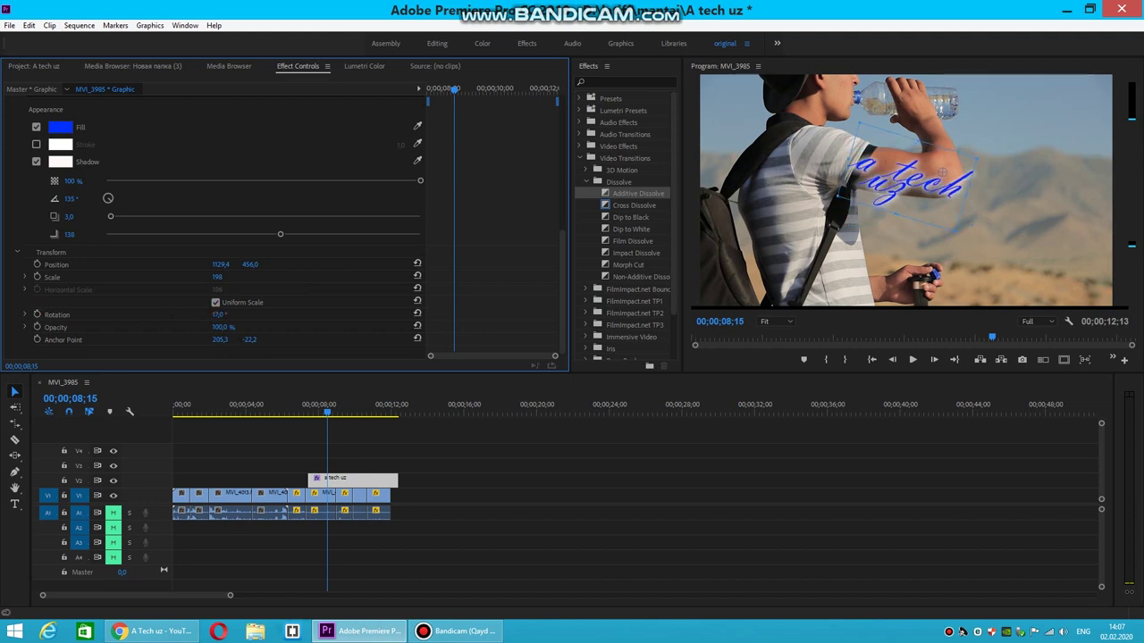
left_click(1009, 157)
left_click_drag(940, 173, 925, 183)
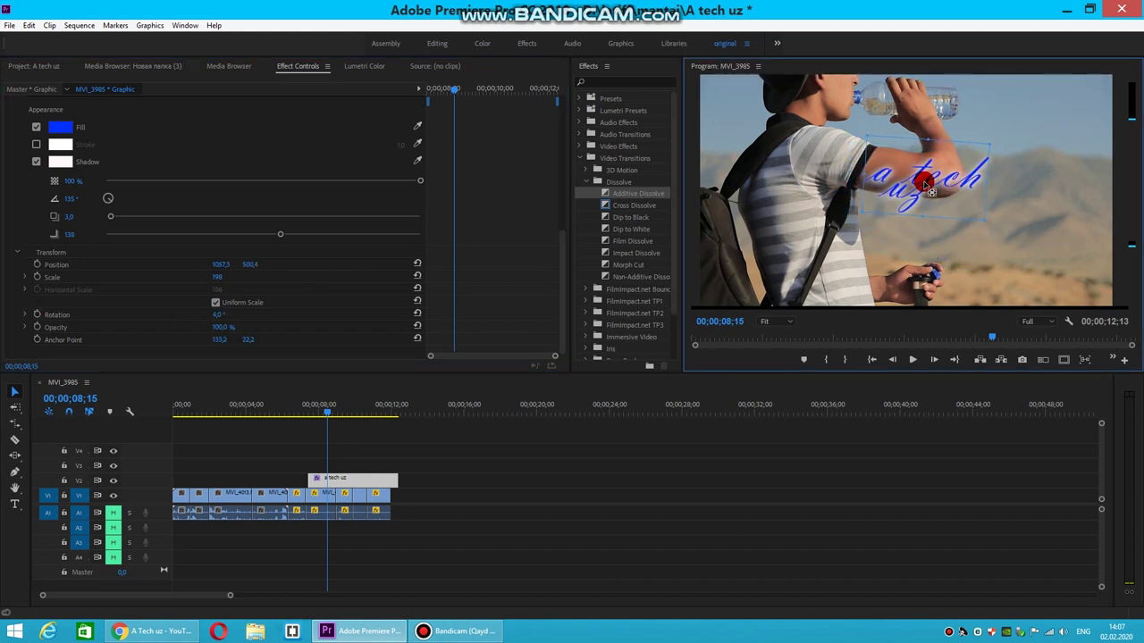
left_click_drag(218, 315, 213, 314)
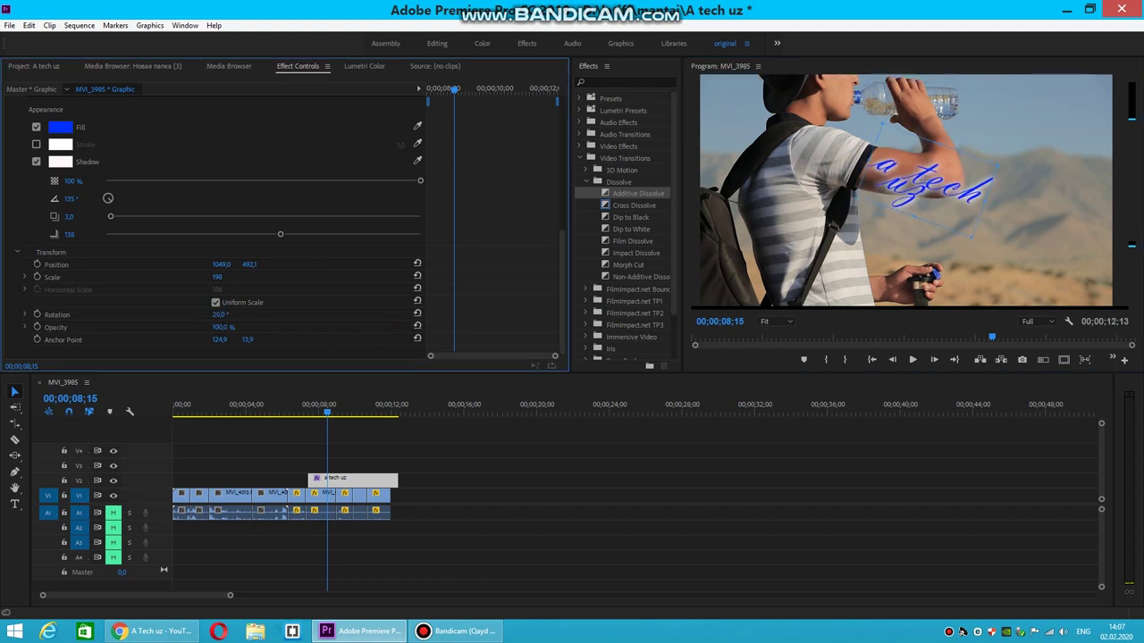
left_click(557, 214)
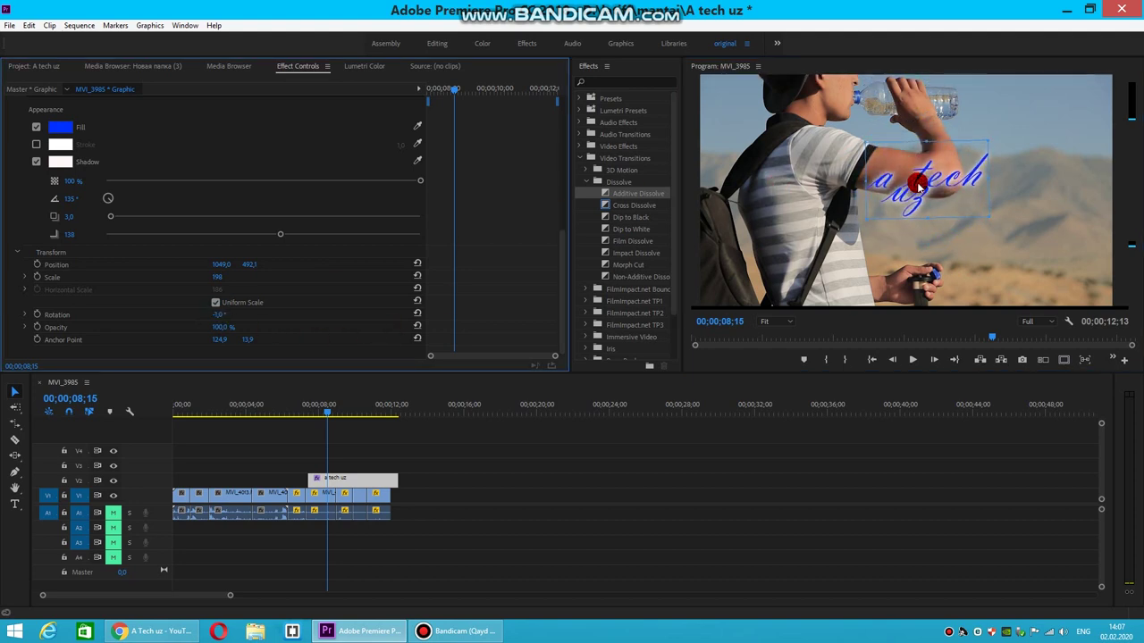
- Place the title beside the hiker's arm at position 946.3, 461.6, rotation 0.0°, and move its clip earlier
left_click_drag(919, 186, 906, 183)
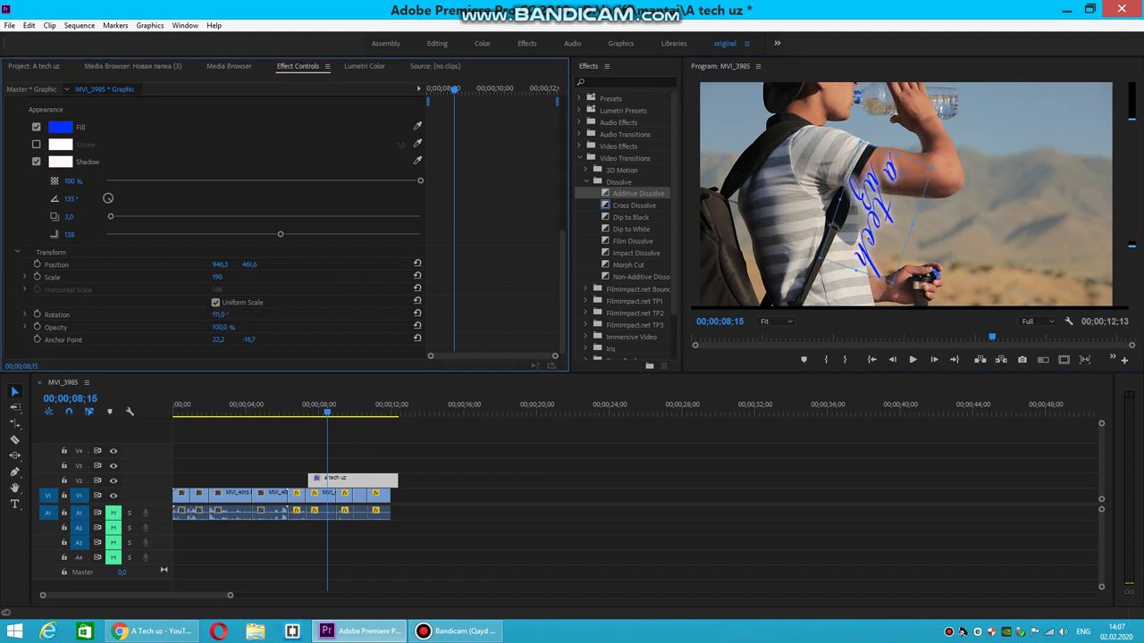
mouse_move(214, 318)
left_mouse_down()
mouse_move(286, 317)
mouse_move(212, 314)
left_mouse_up()
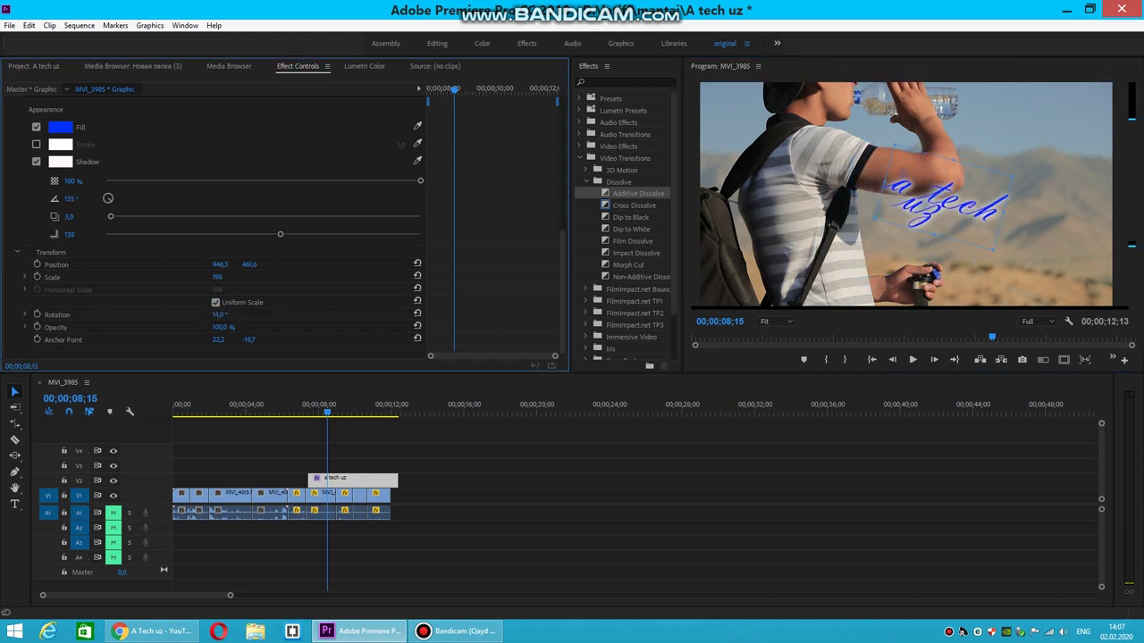
left_click_drag(218, 314, 230, 313)
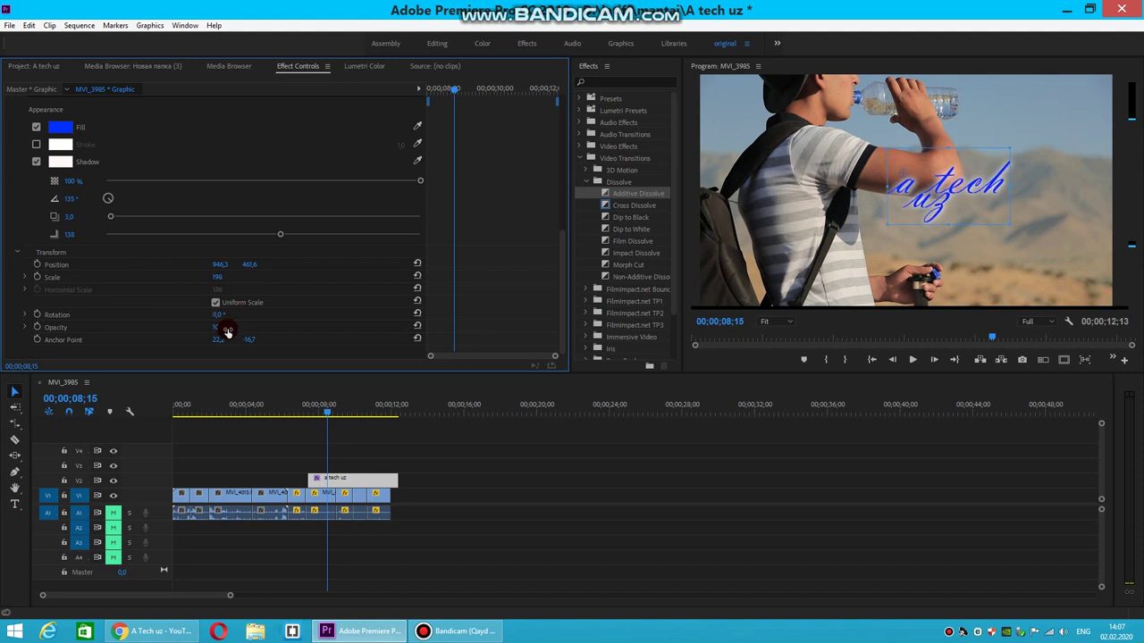
left_click_drag(365, 480, 344, 480)
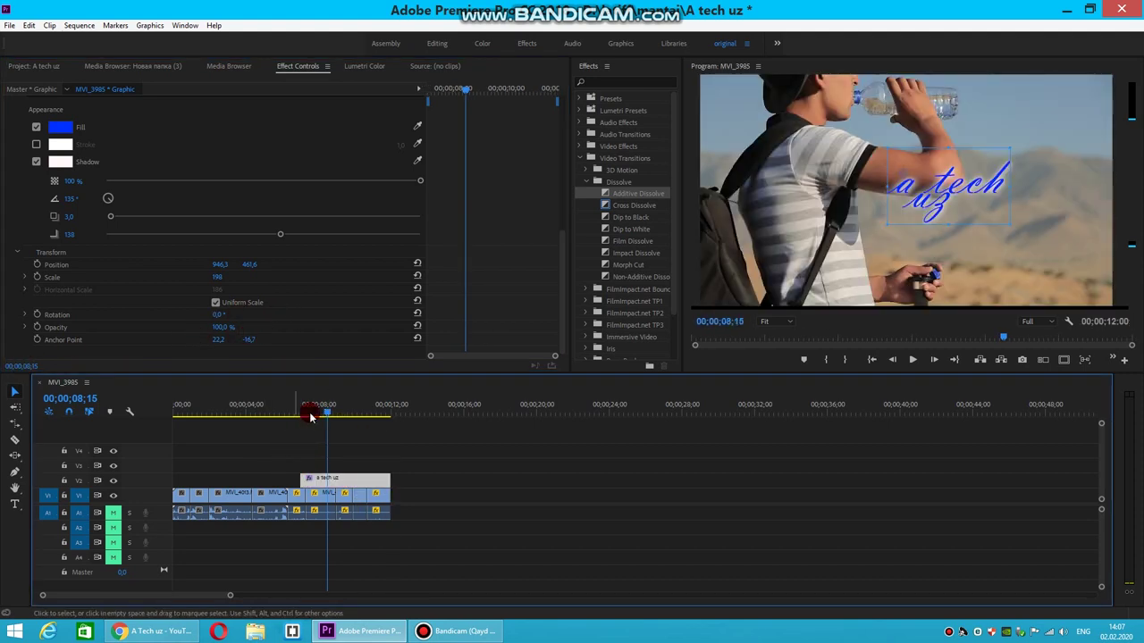